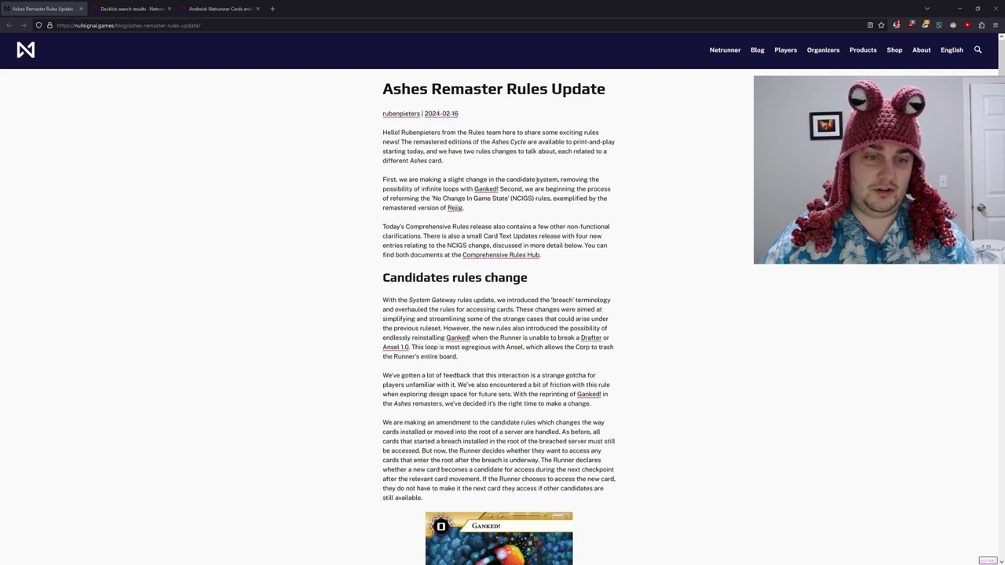
- Sign in to NetrunnerDB through My Decks with the saved credentials and start a new Corp deck
scroll(537, 184, down, 3)
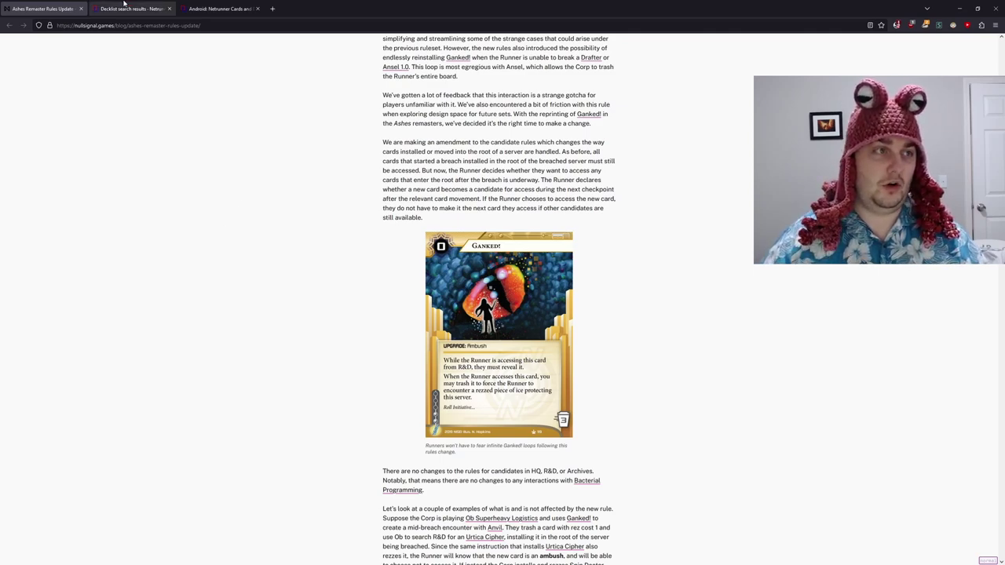
click(124, 7)
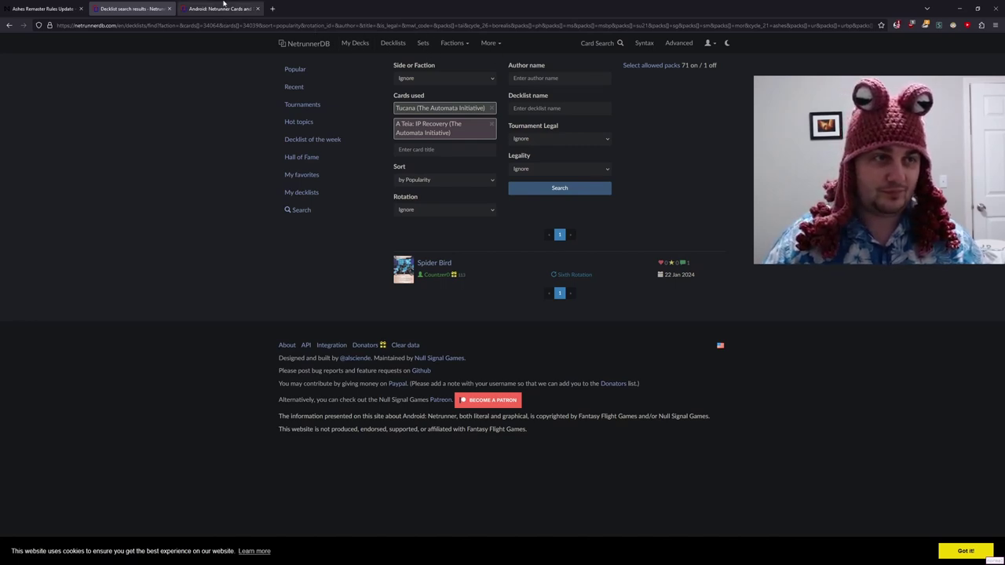
click(227, 6)
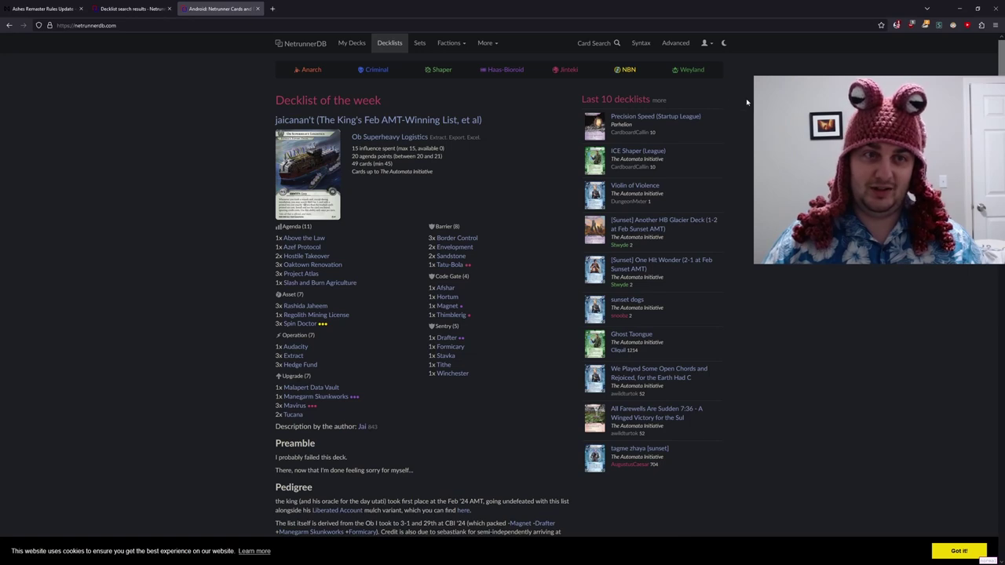
click(348, 48)
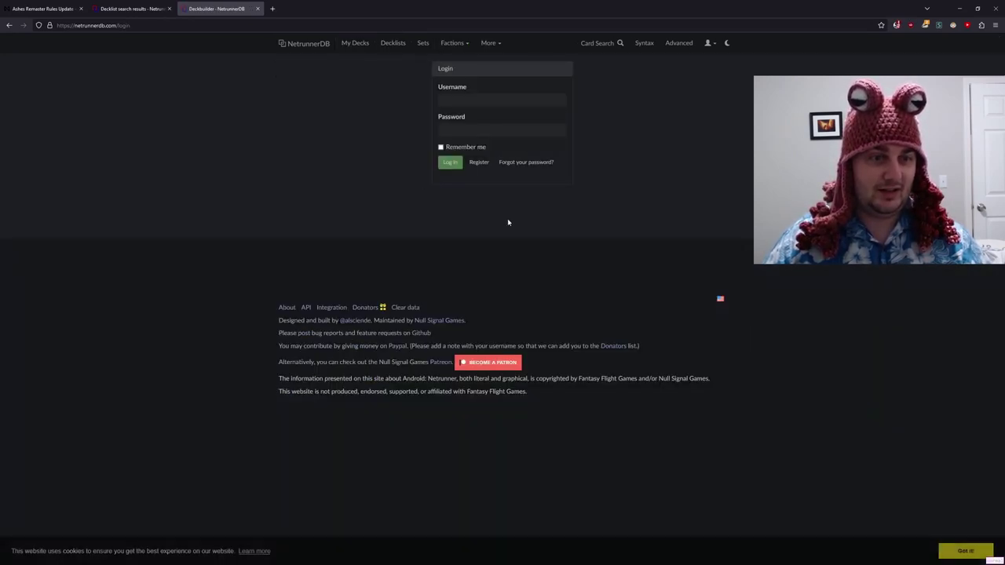
click(471, 99)
click(486, 116)
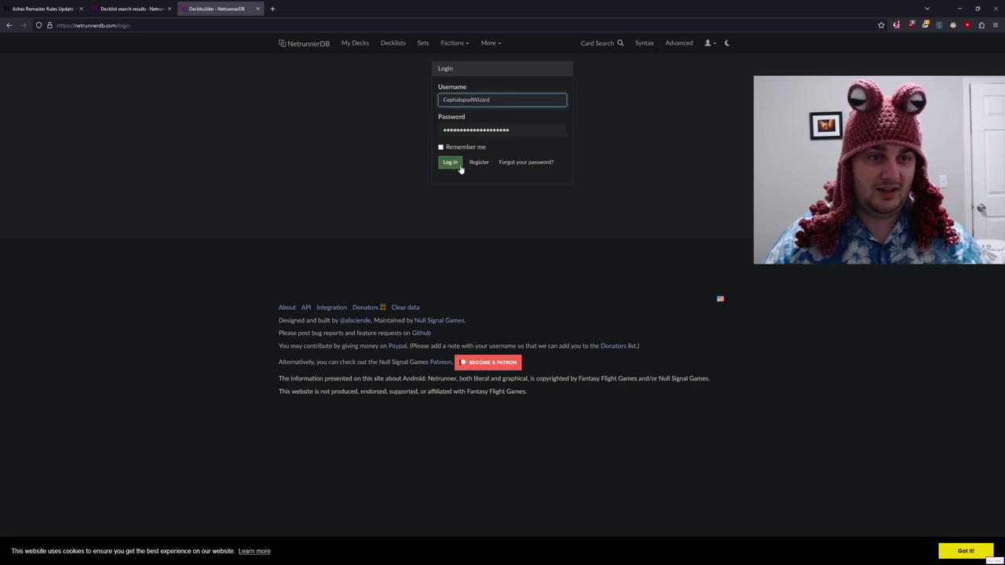
click(460, 167)
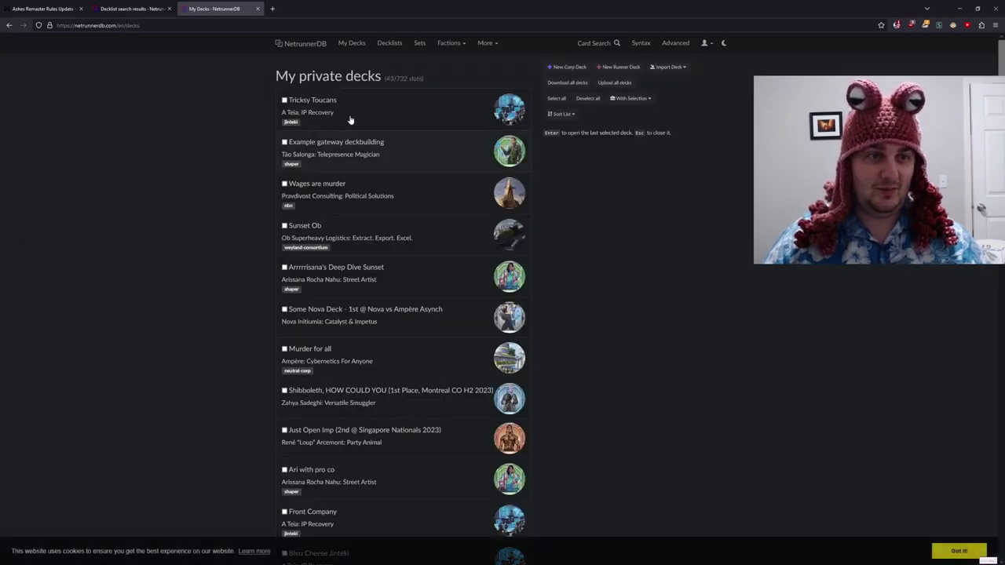
click(570, 68)
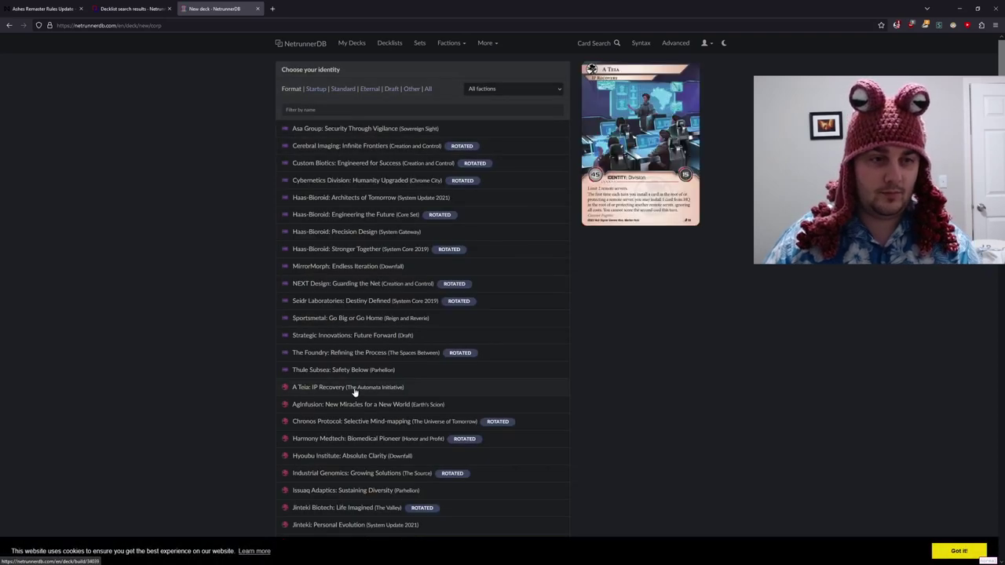
- Choose A Teia: IP Recovery as the identity and add 3x Tucana
click(355, 393)
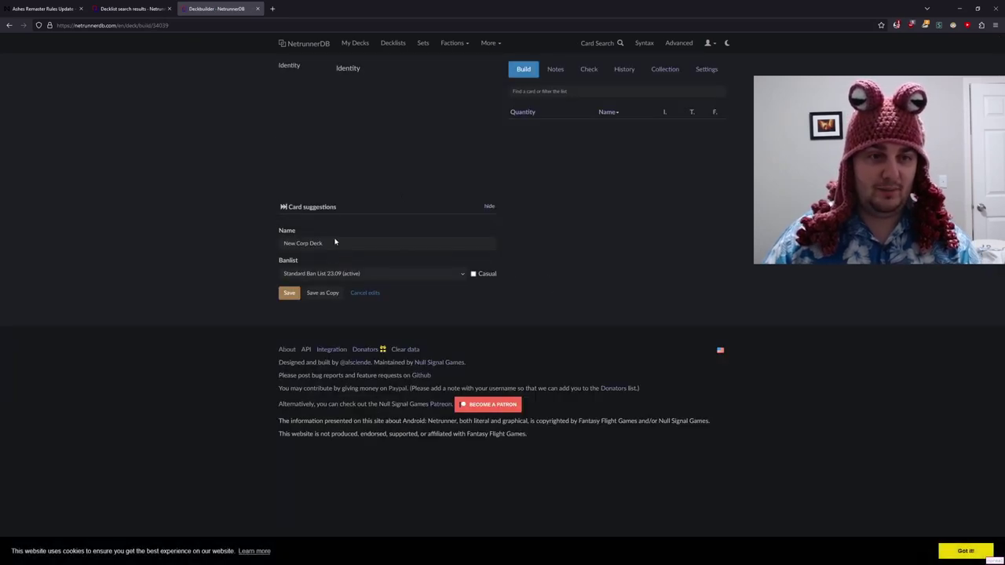
click(537, 91)
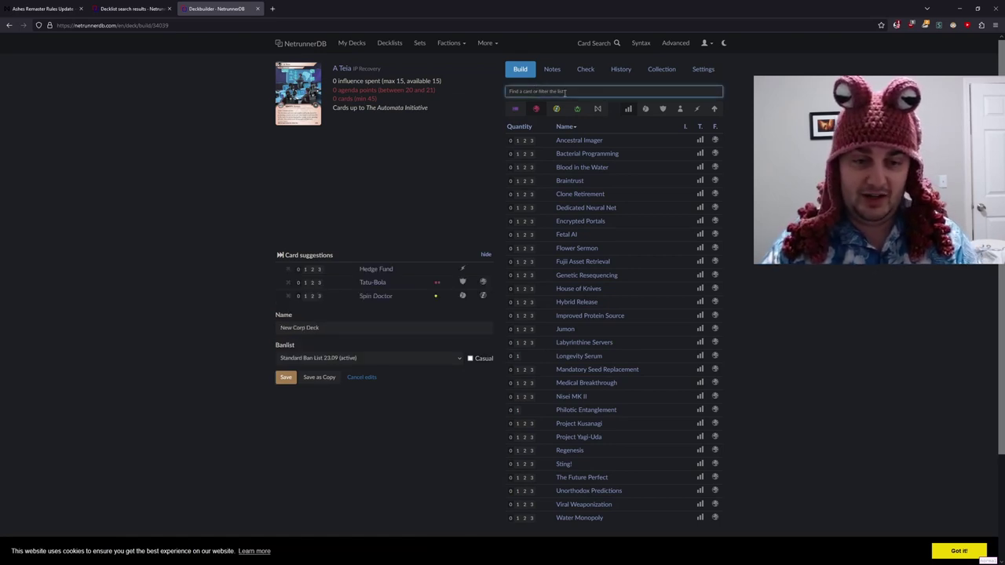
text(tucana)
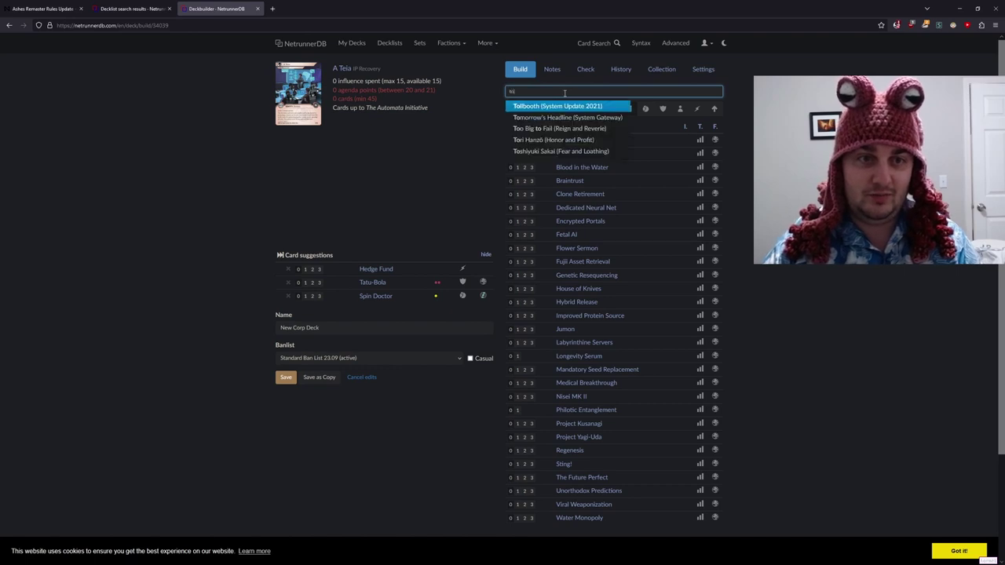
key(Return)
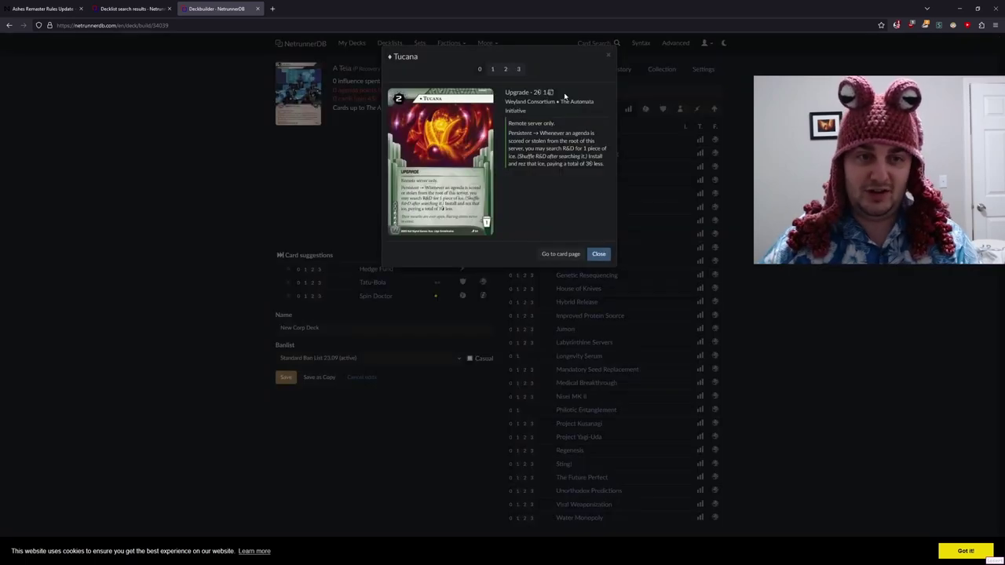
key(3)
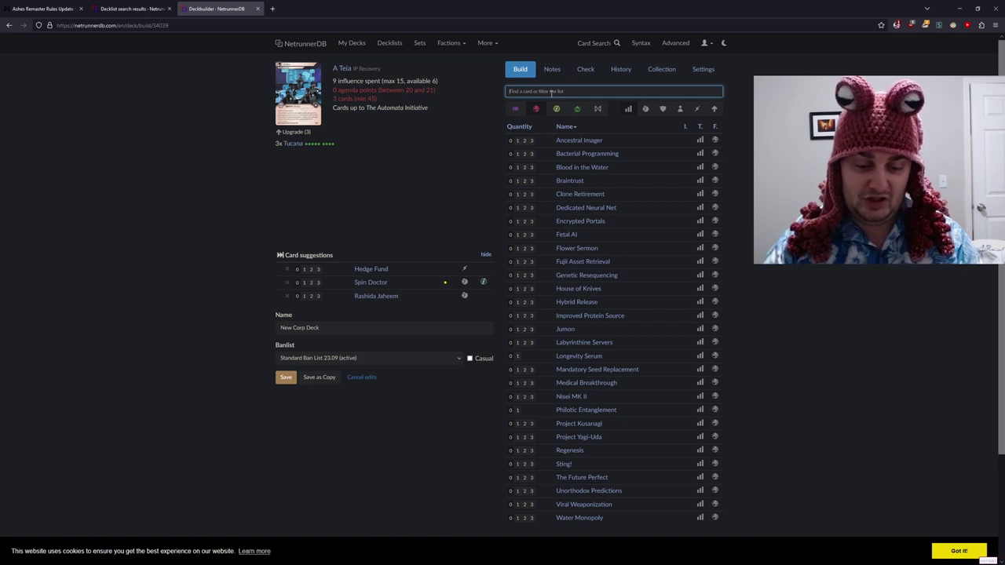
- Add 3x Anemone to the deck
text(anemon)
key(Return)
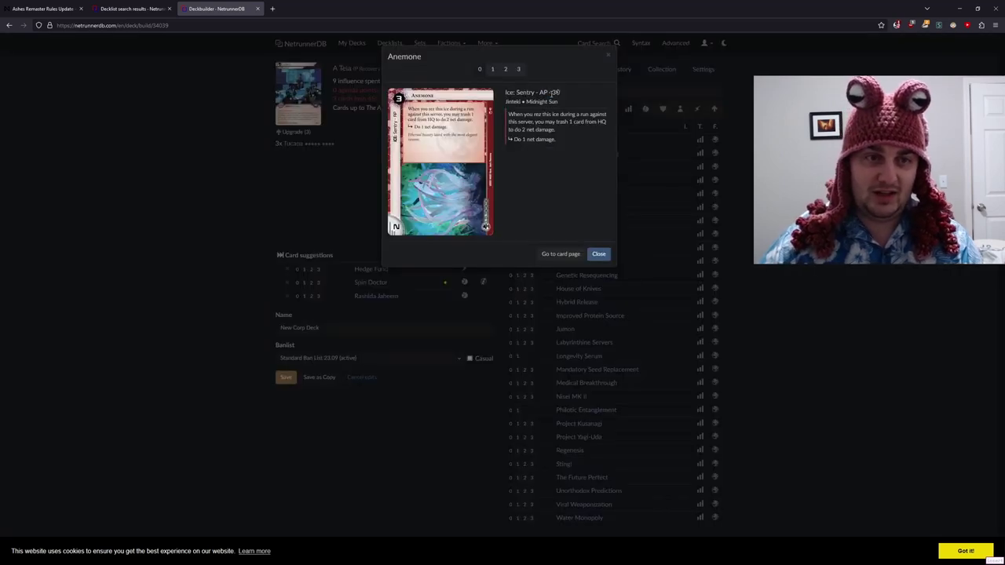
key(3)
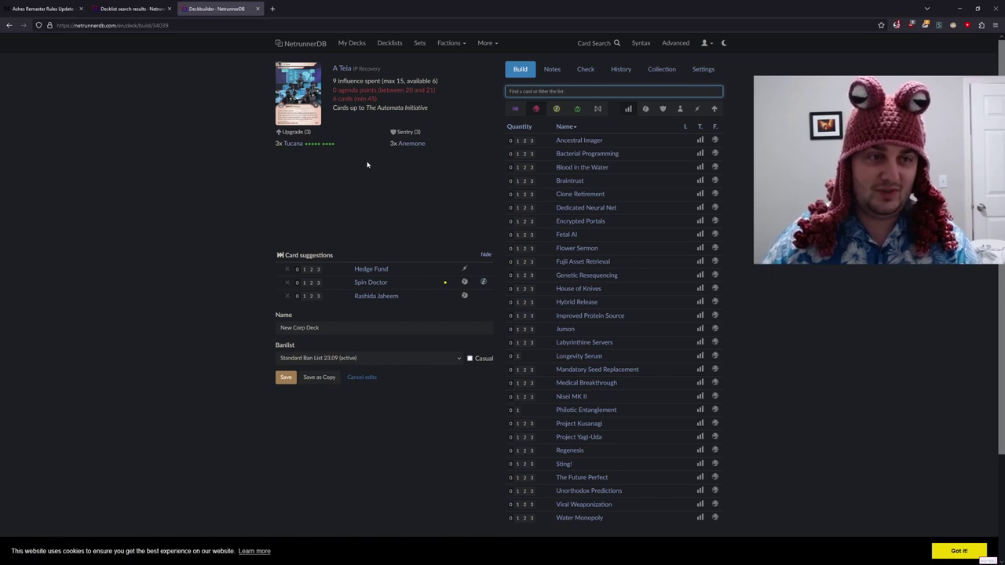
- View Tucana's details, open the A Teia: IP Recovery card page in a new tab, and return to the deckbuilder
click(293, 143)
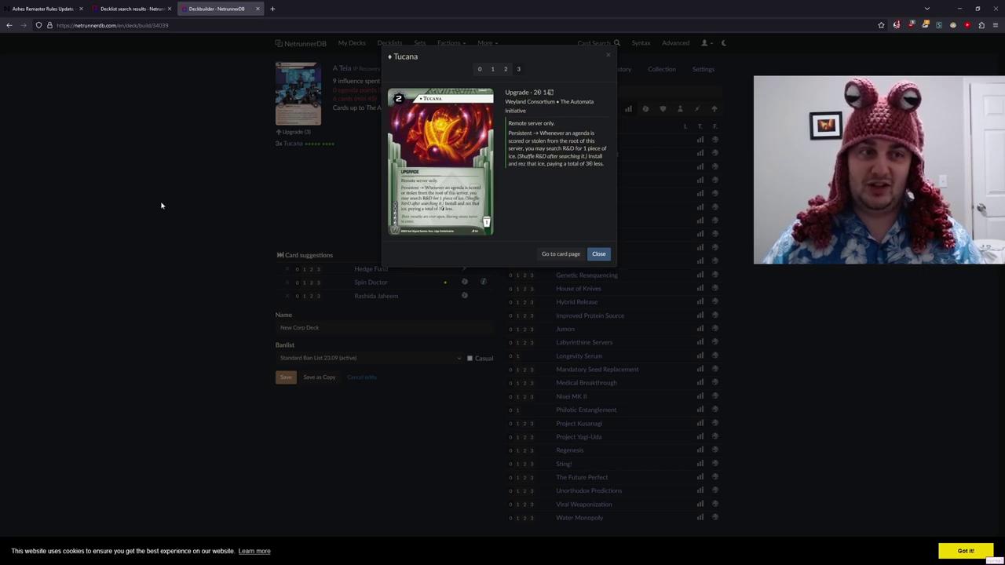
click(189, 193)
click(342, 70)
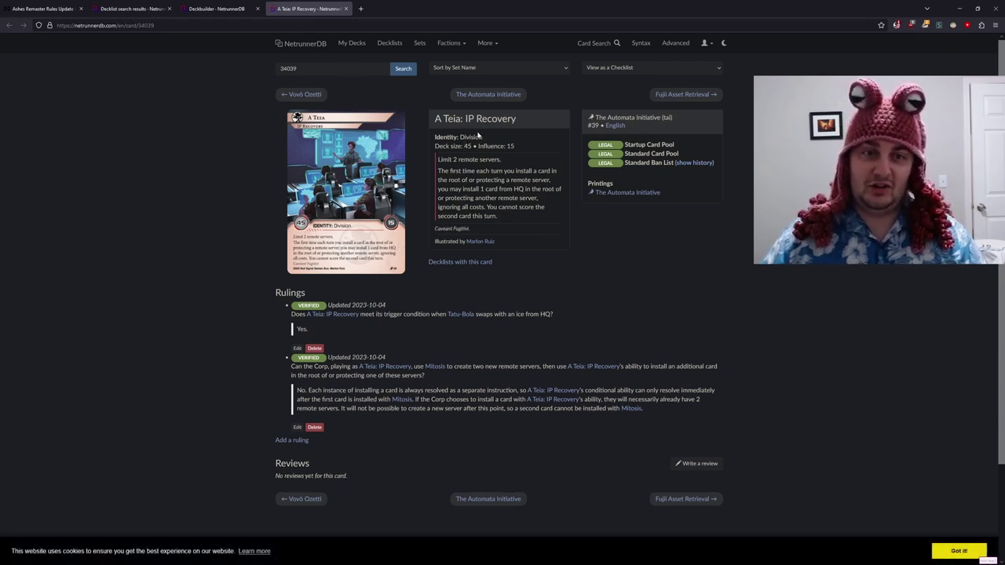
click(216, 9)
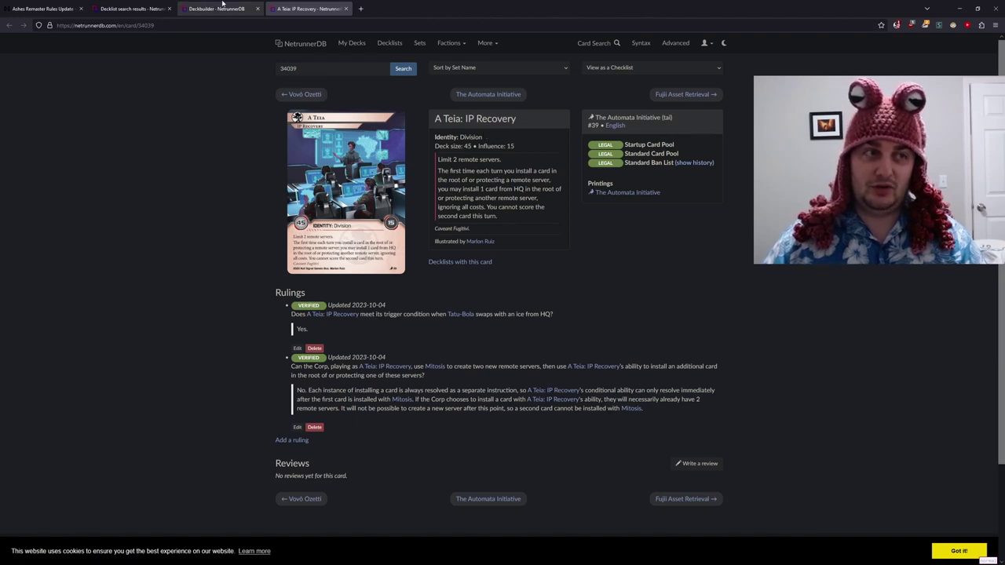
click(540, 92)
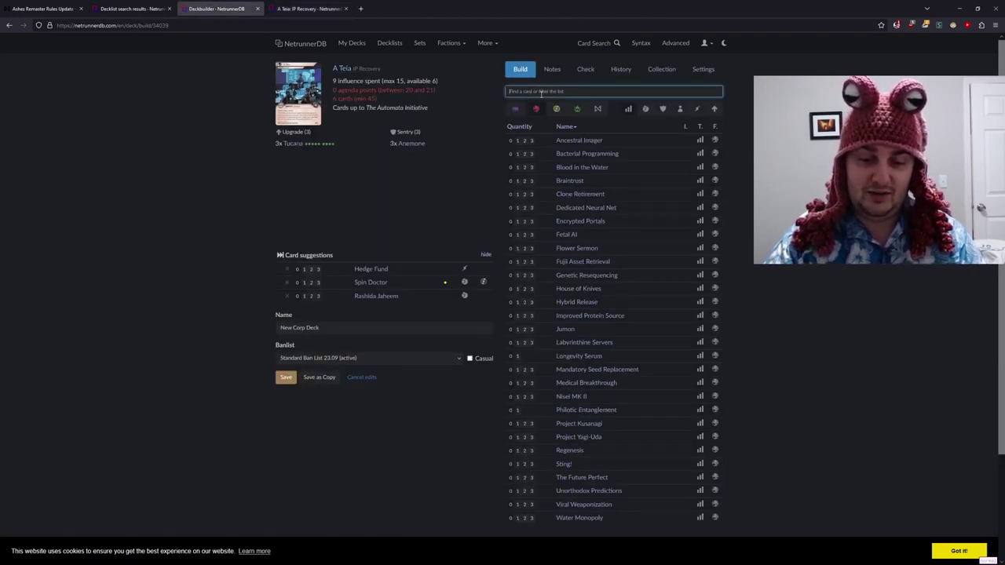
- Add 2x Reaper Function to the deck
text(reaper)
key(Return)
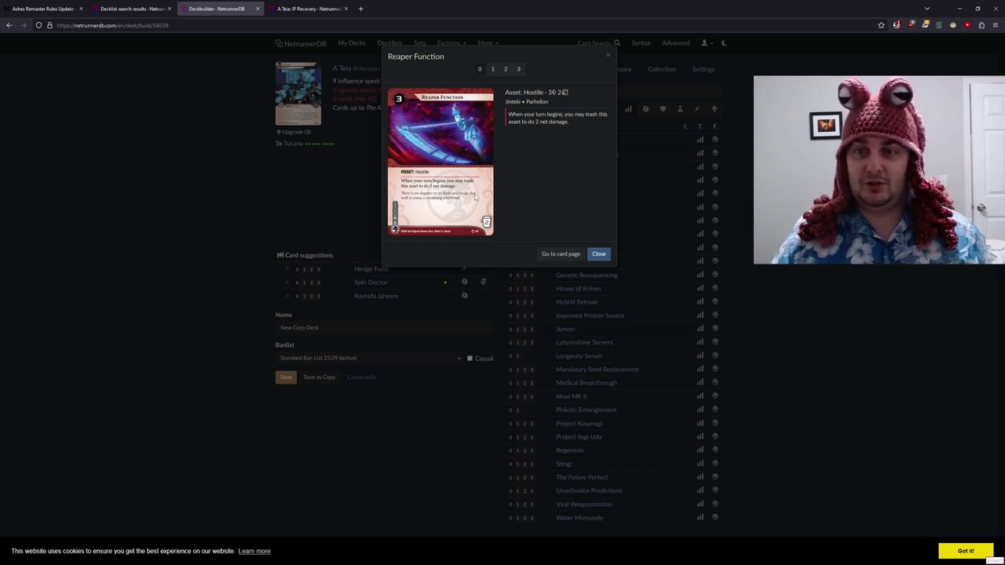
click(506, 70)
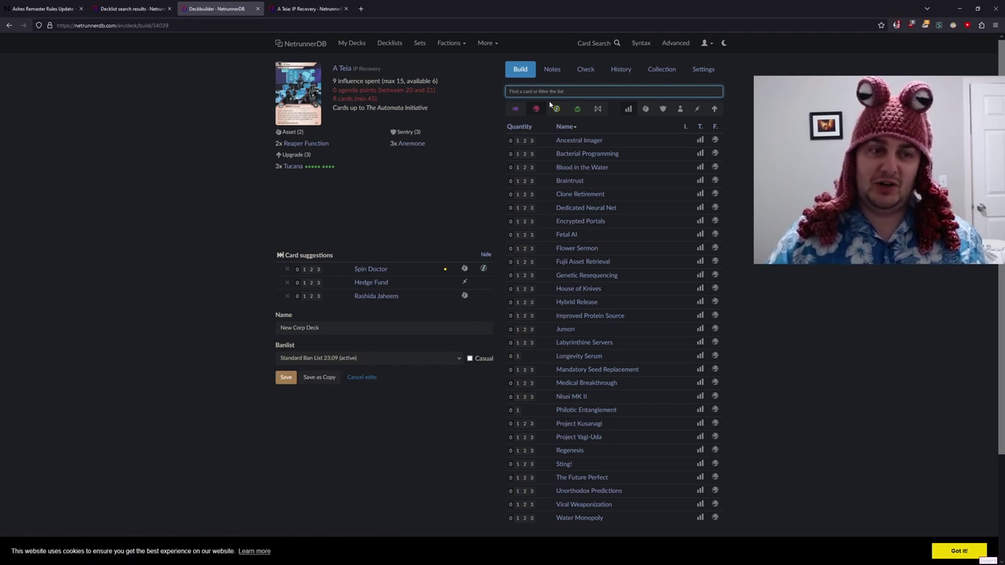
- Add 3x Spin Doctor, 3x Hedge Fund and 3x Rashida Jaheem from the card suggestions
click(318, 269)
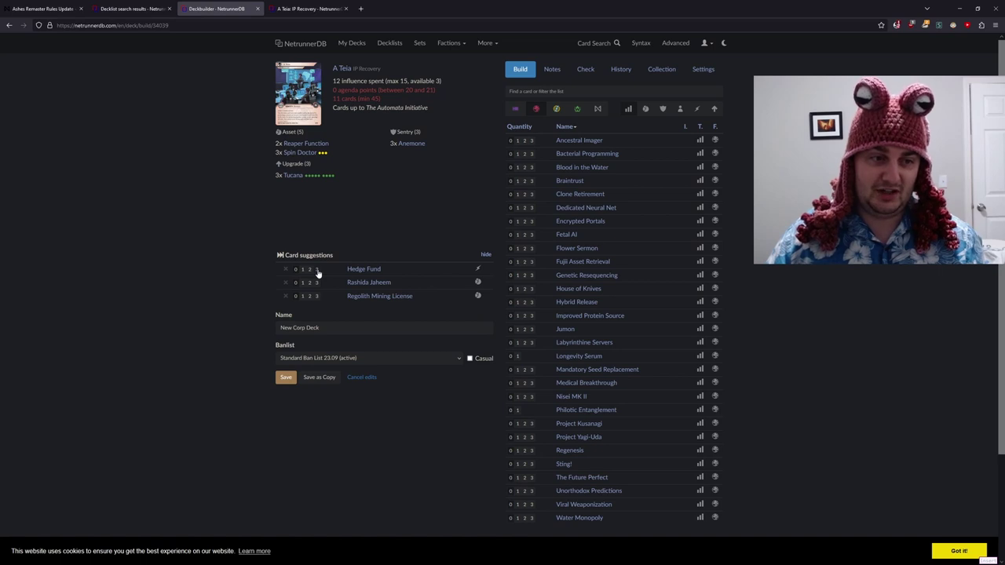
click(317, 269)
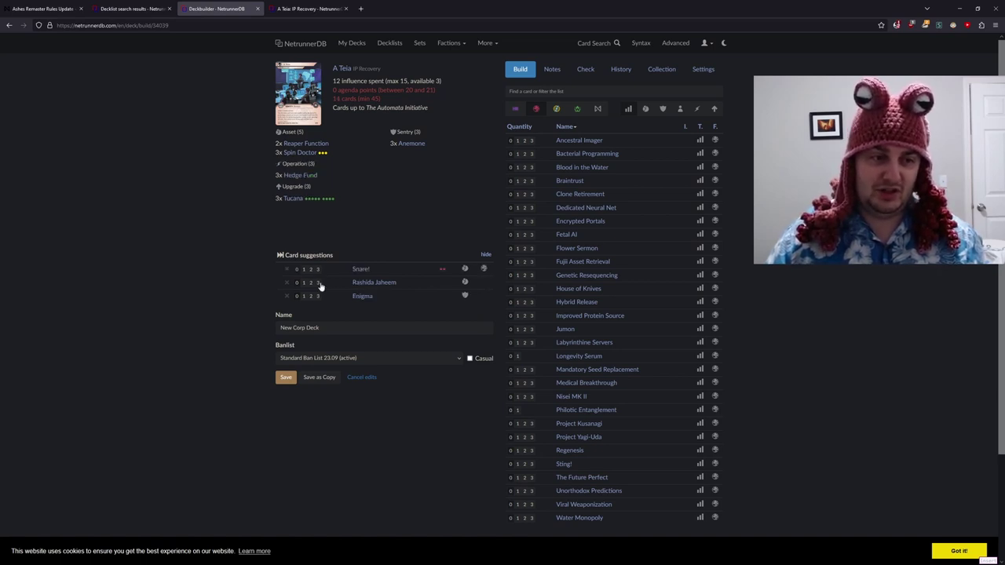
click(318, 284)
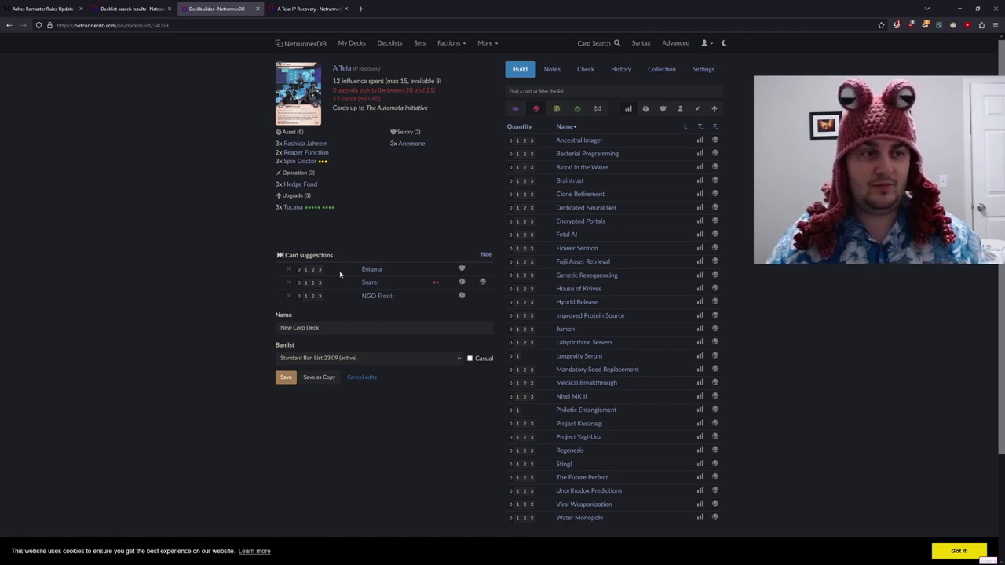
mouse_move(295, 188)
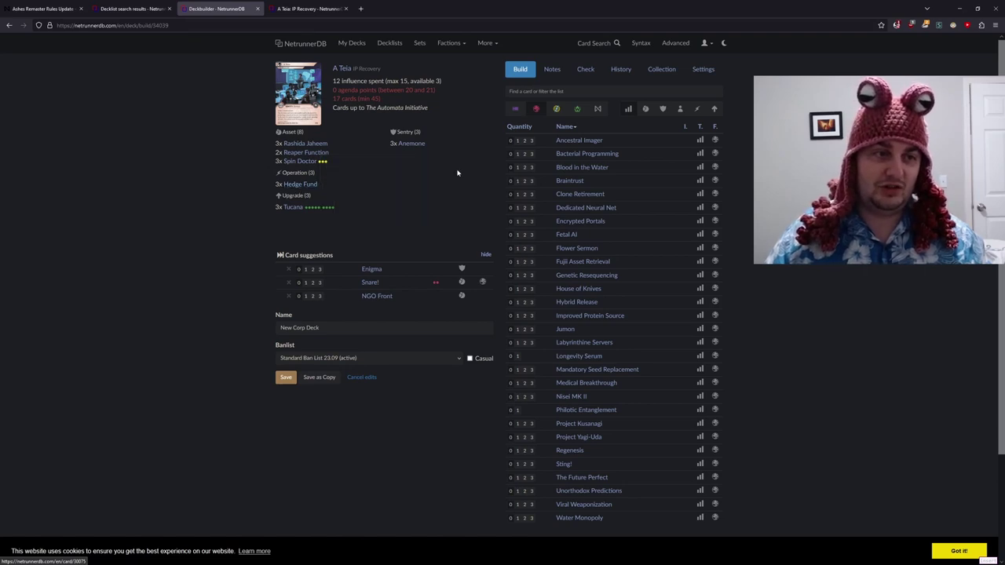
mouse_move(299, 149)
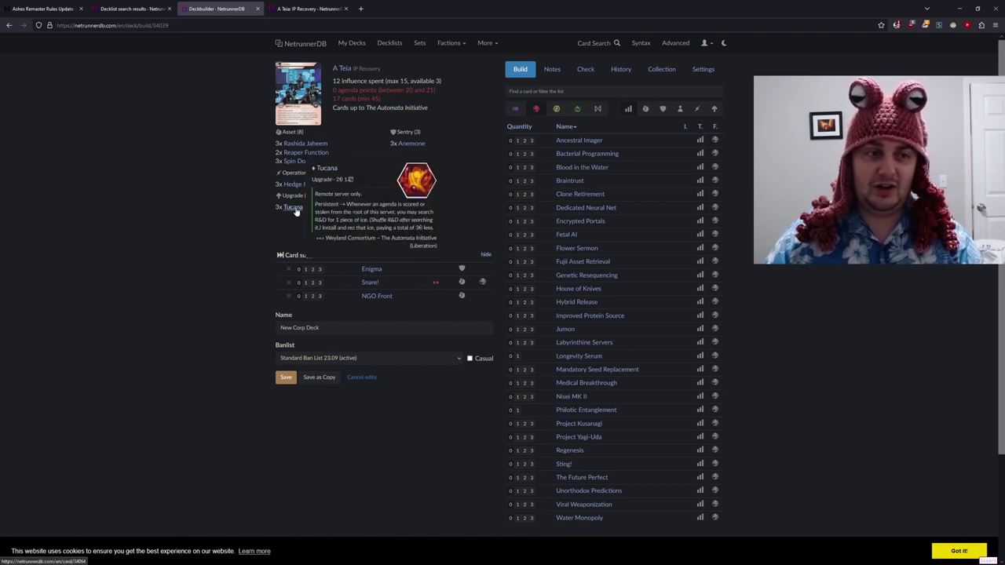
mouse_move(300, 212)
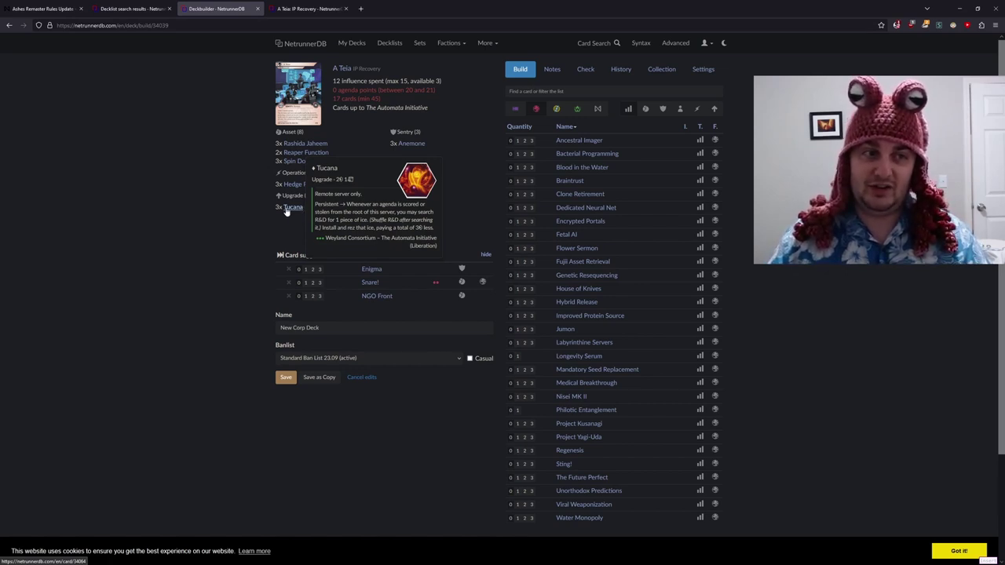
- Add 3x Blood in the Water to the deck
click(538, 92)
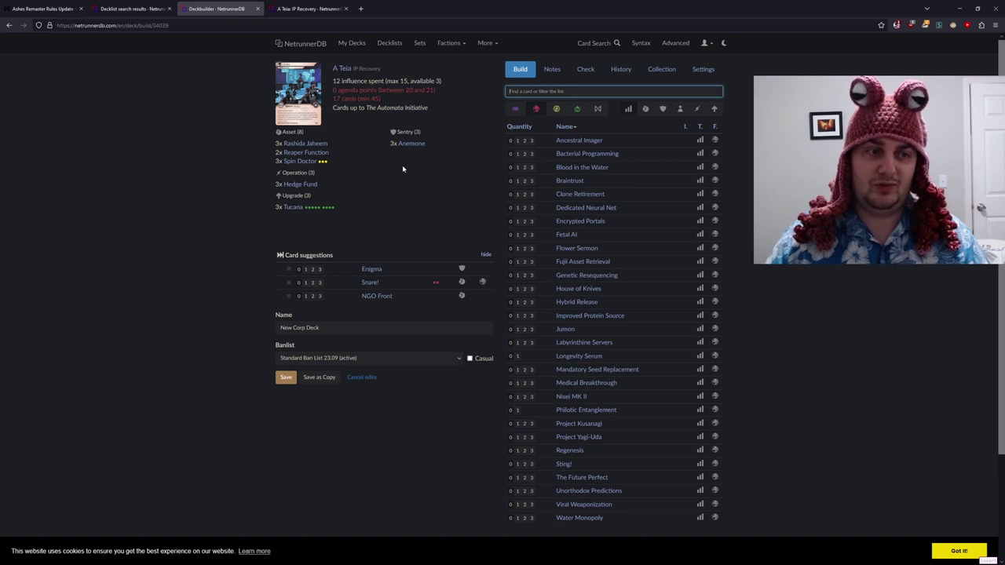
text(blood)
key(Return)
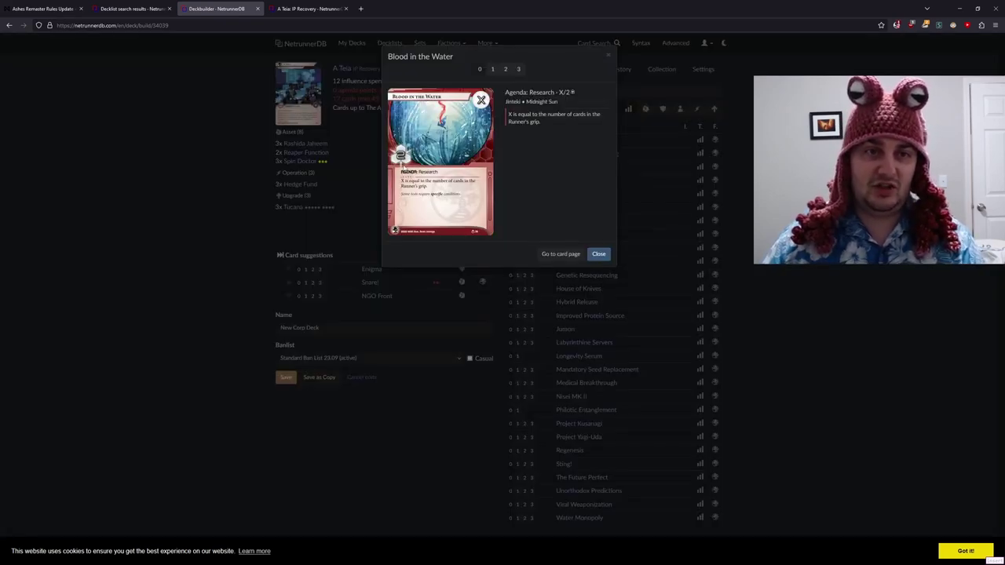
key(3)
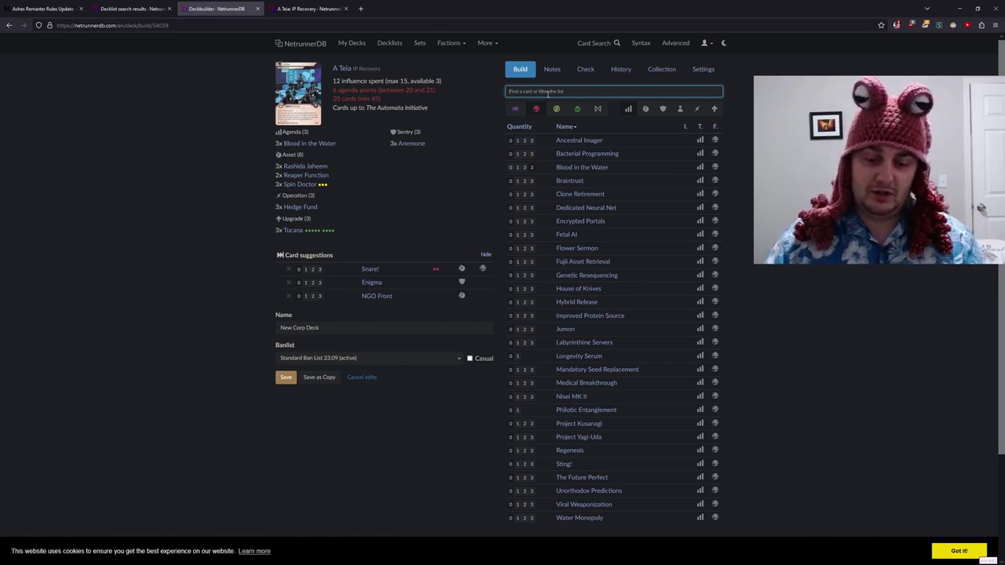
- Bring up the False Lead agenda's card details
text(false)
key(Down)
key(Return)
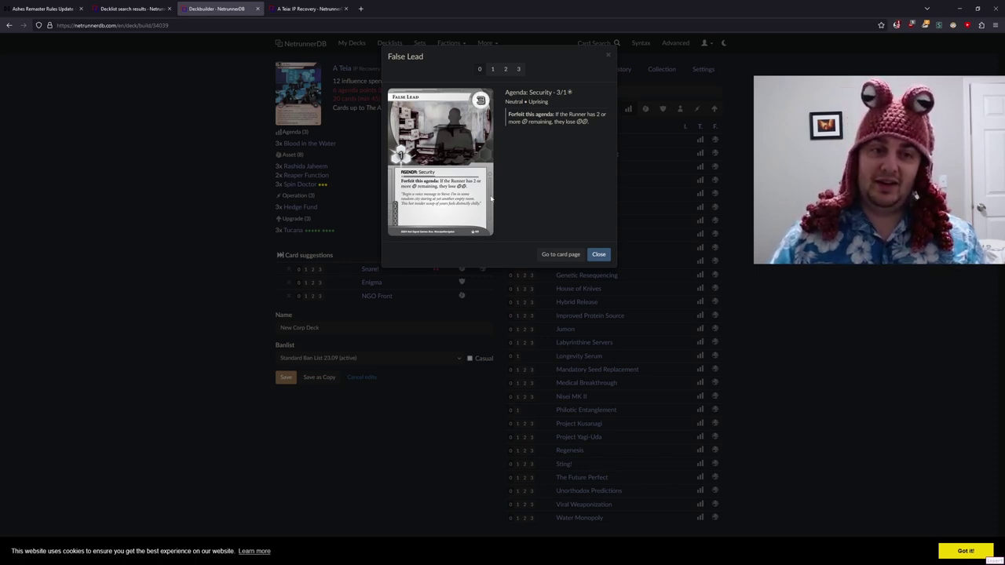
- Leave False Lead out for now and add 3x House of Knives to the deck
click(593, 256)
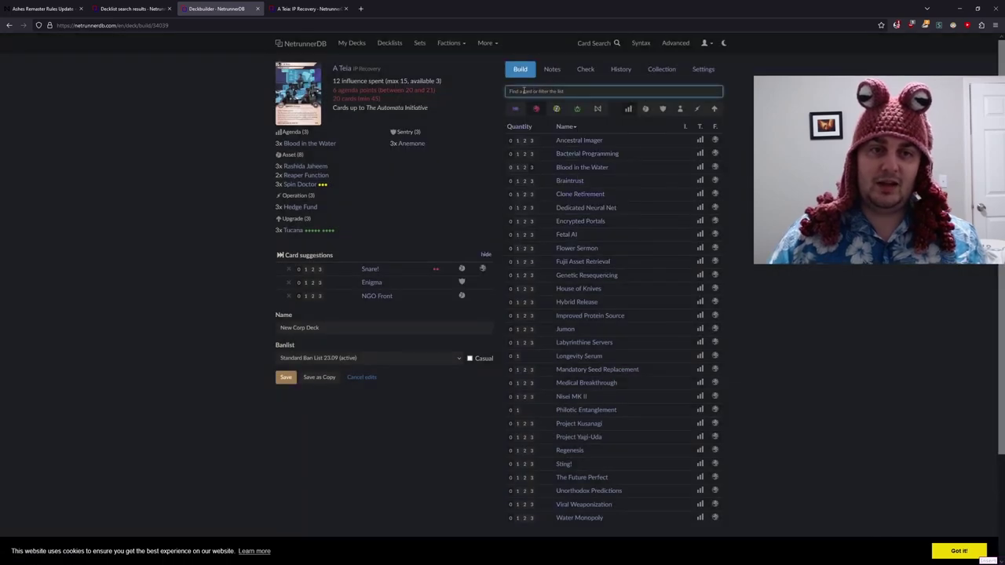
text(house)
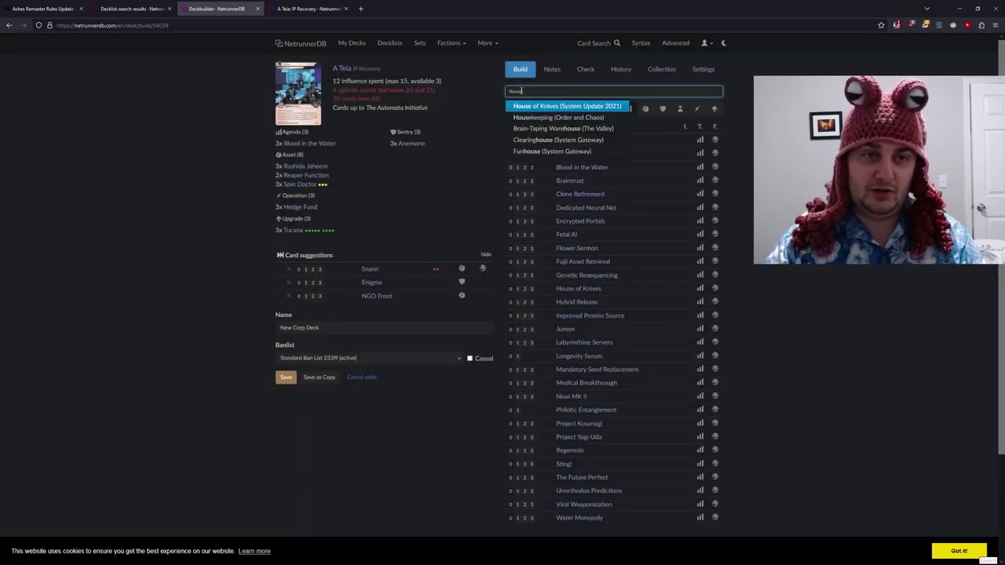
key(Return)
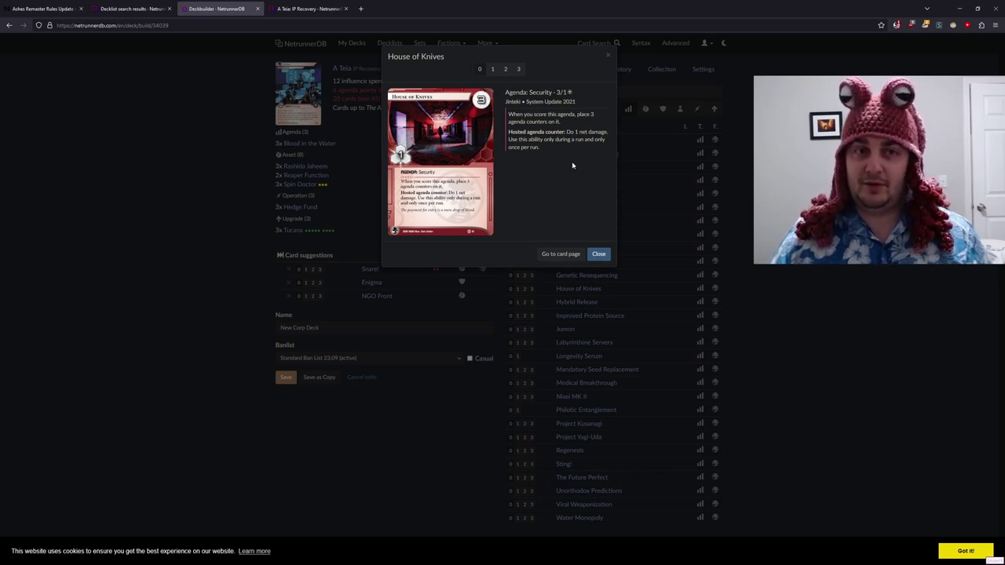
click(504, 70)
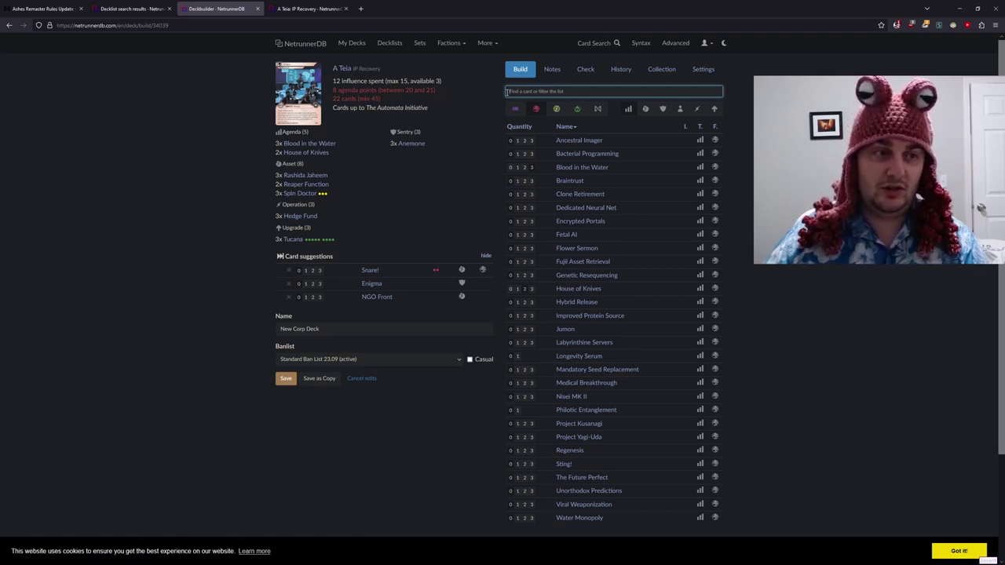
click(307, 152)
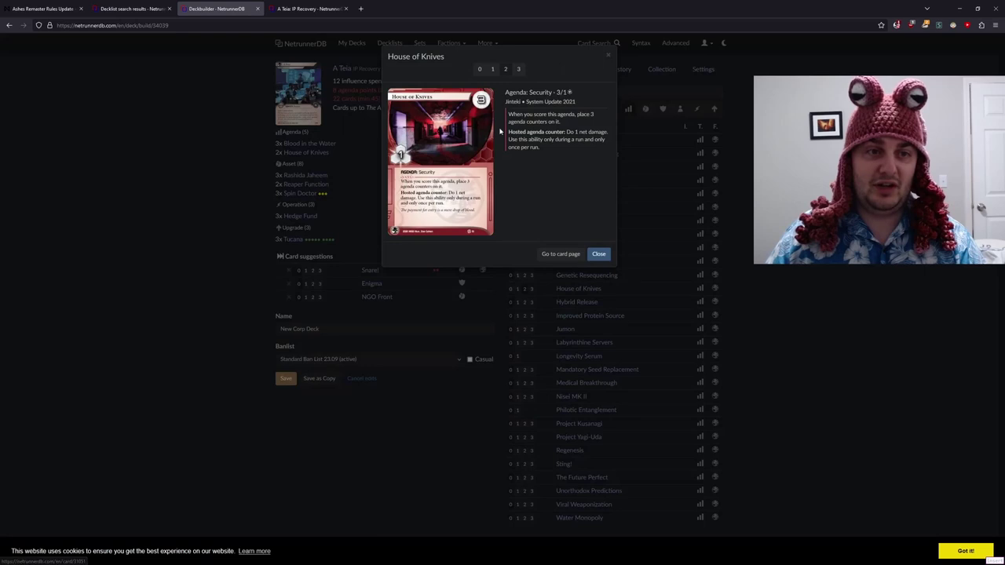
click(518, 69)
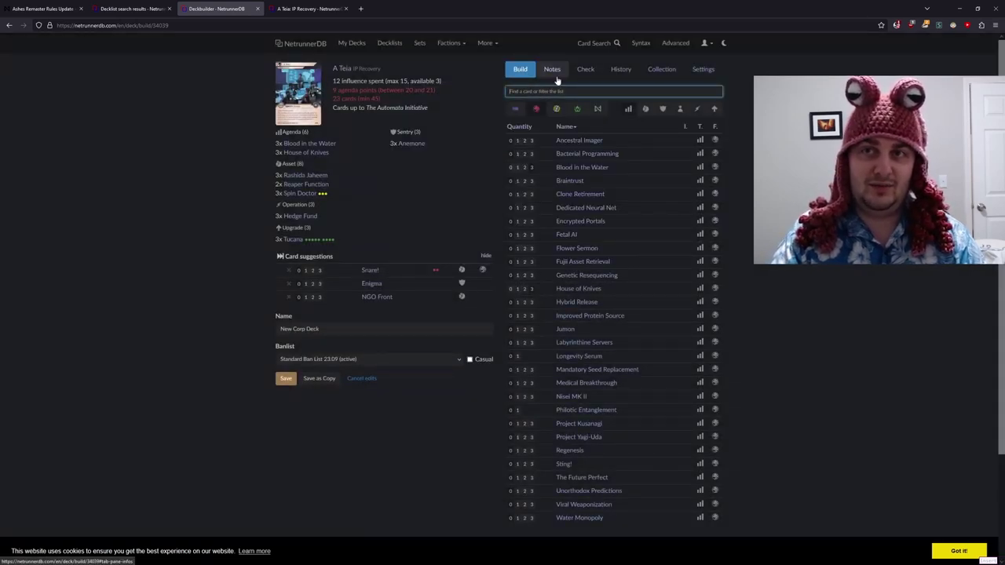
- Add one False Lead, bringing the deck to 24 cards
text(false lead)
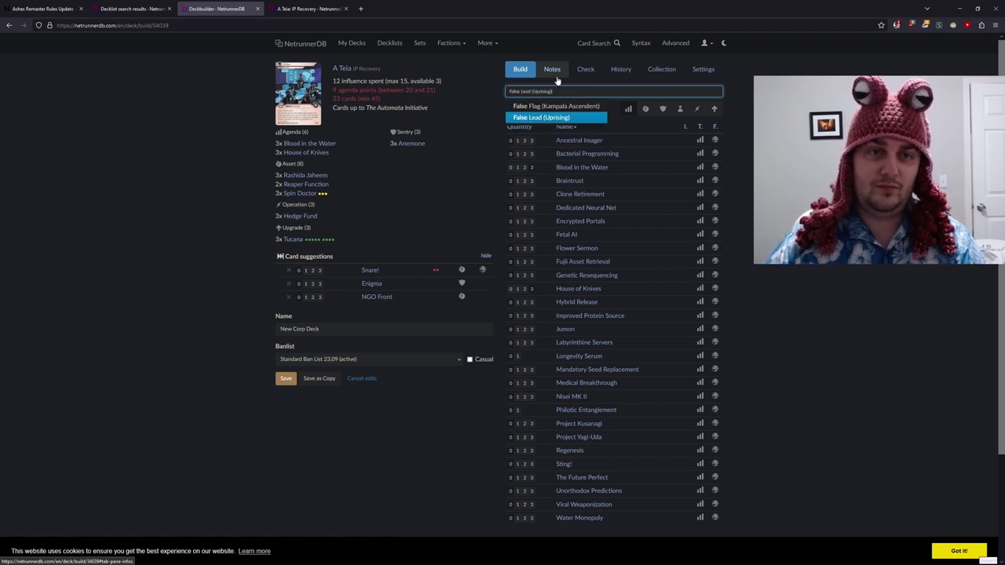
key(Return)
key(1)
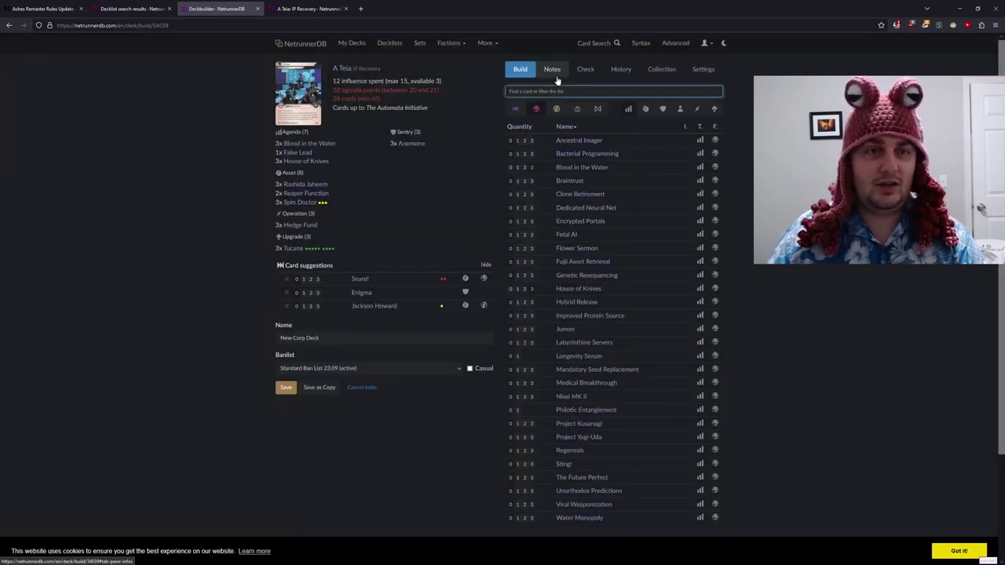
mouse_move(338, 146)
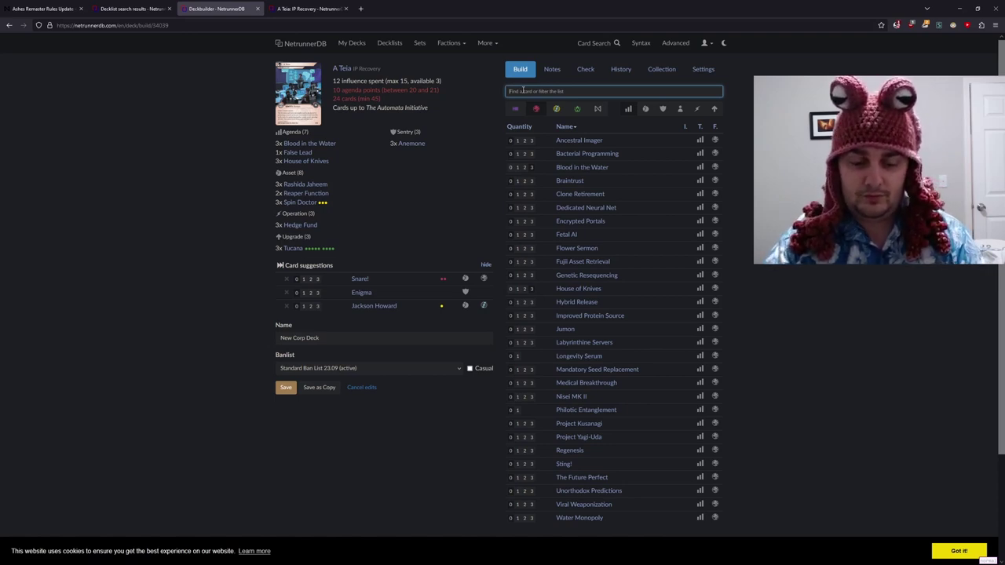
text(hel)
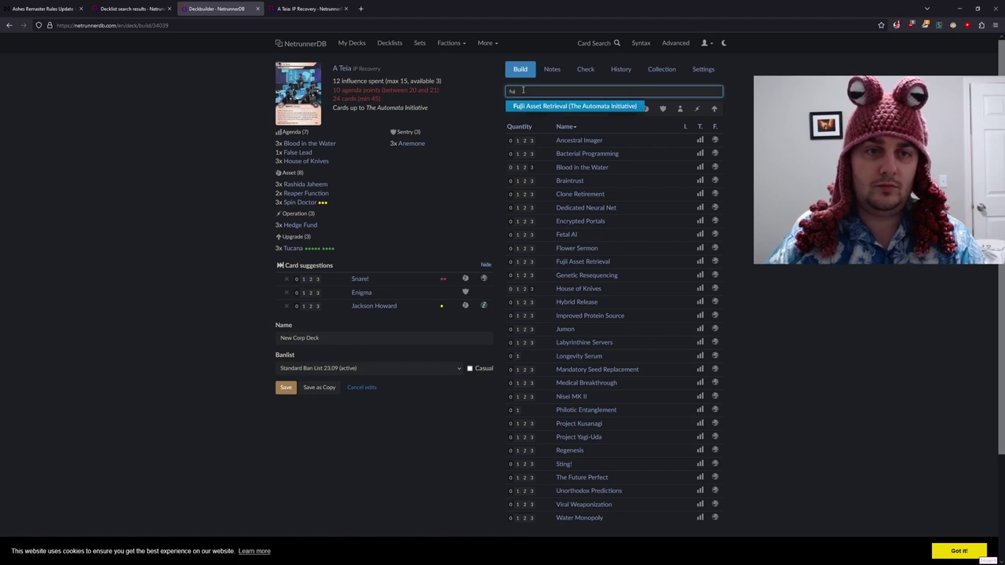
key(Return)
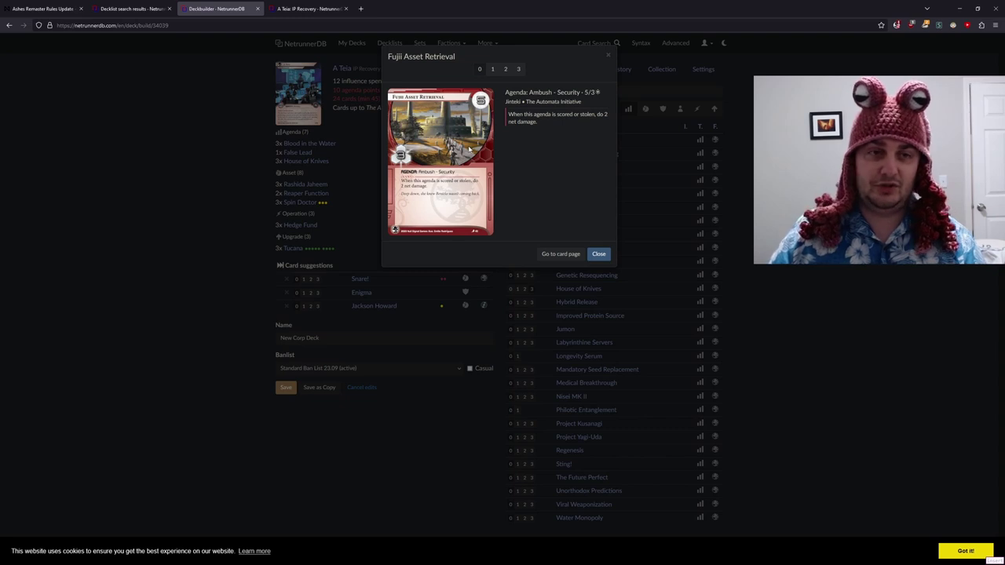
click(598, 256)
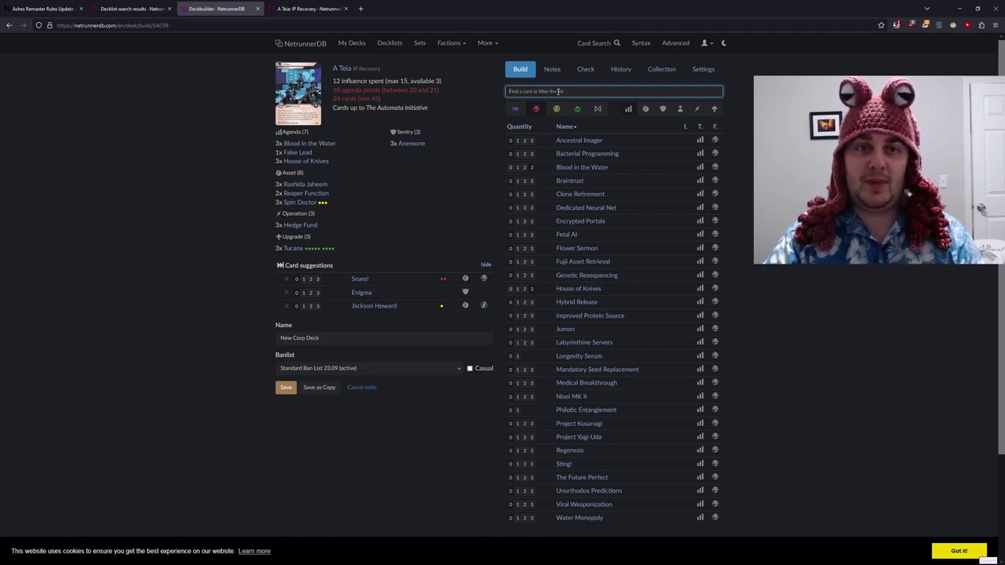
- Add a single Longevity Serum to the deck
text(longevity)
key(Return)
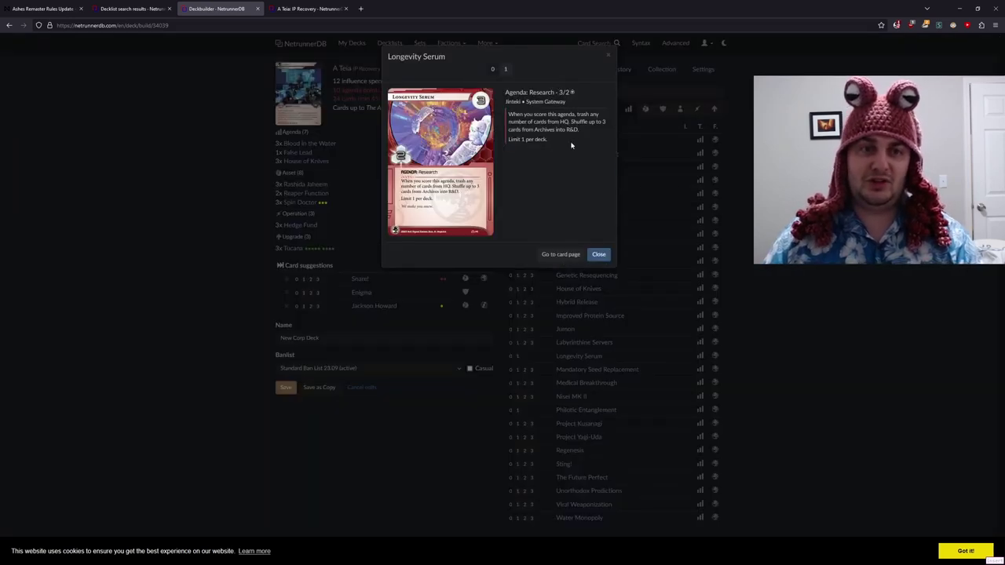
click(504, 70)
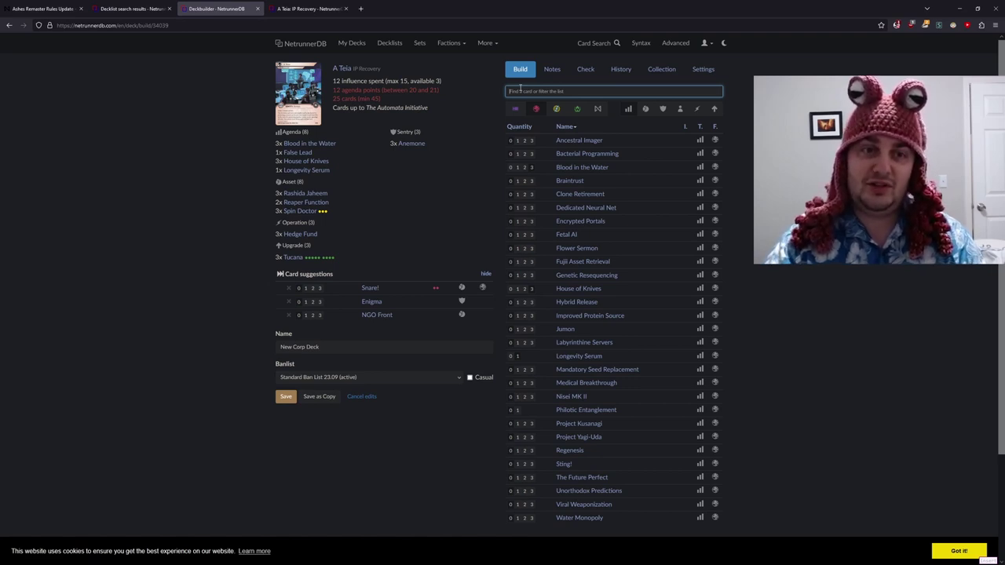
- Bring up the Offworld Office card details
text(off)
key(Down)
key(Return)
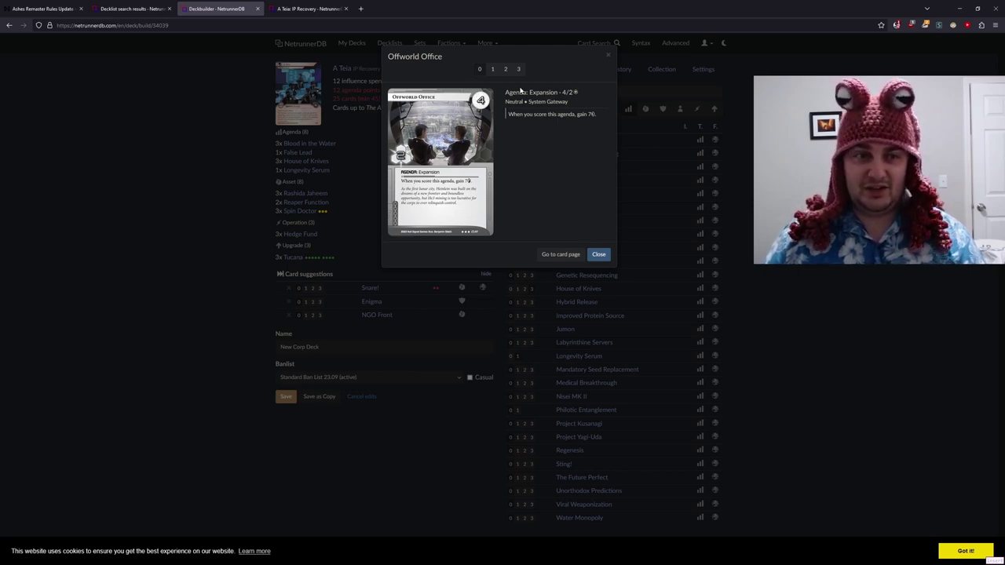
- Skip Offworld Office and add 3x Project Yagi-Uda to the deck
click(598, 255)
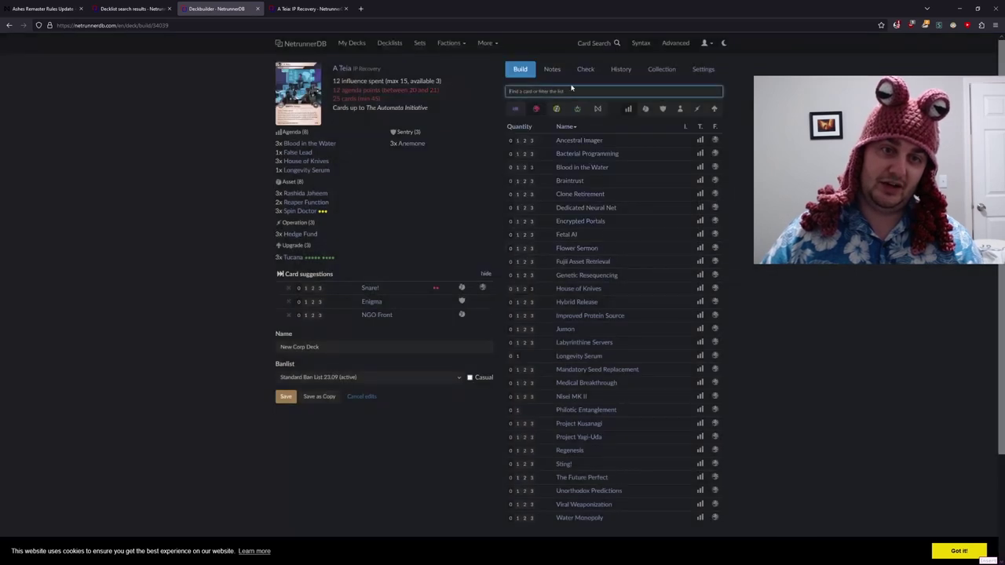
text(yagi)
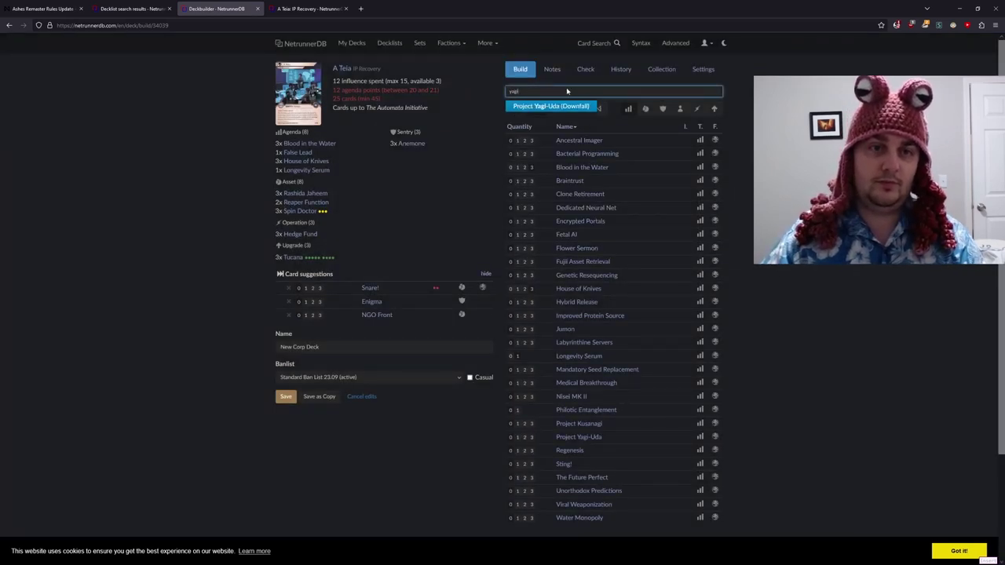
key(Return)
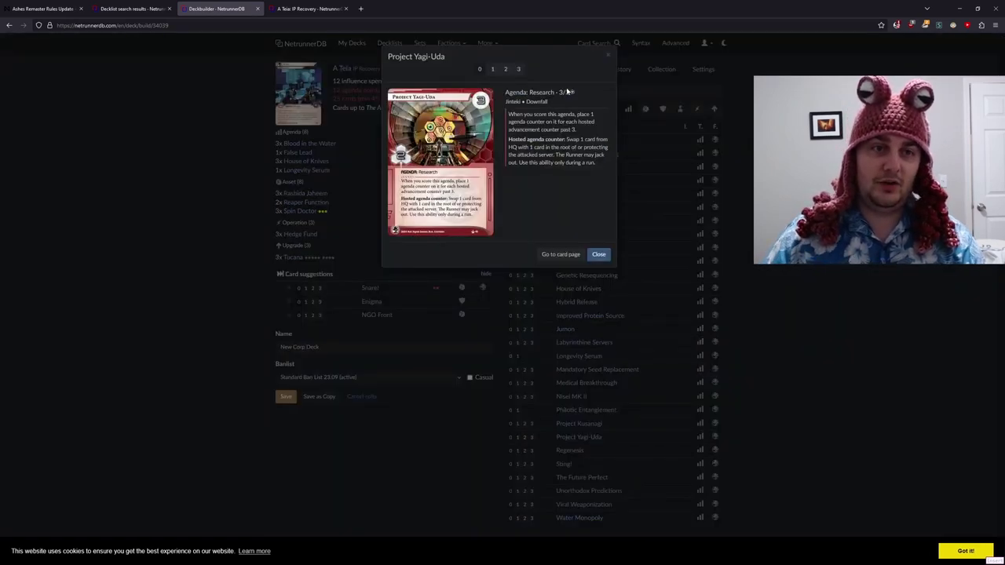
click(518, 70)
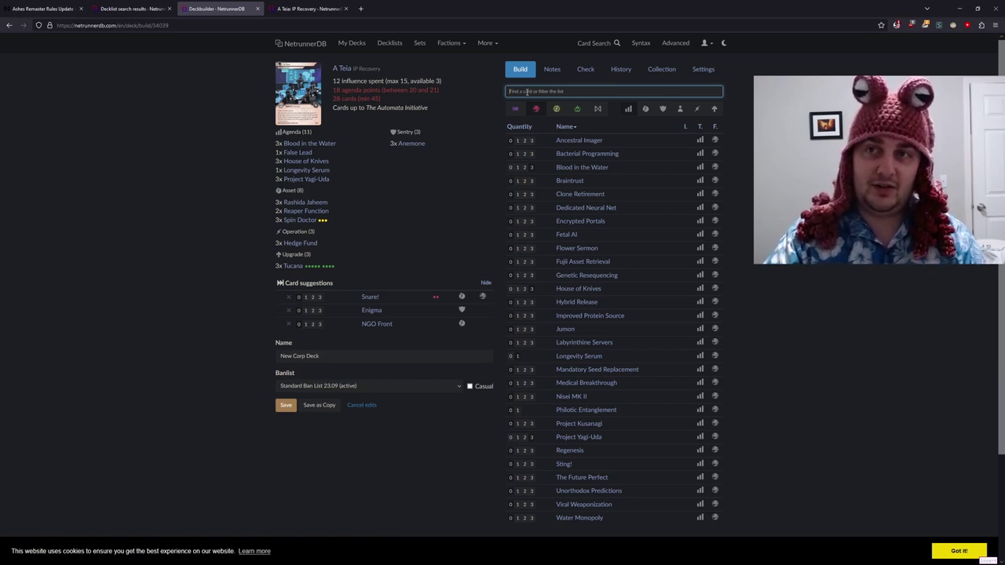
- Add two copies of Hybrid Release to the deck
text(hybrid)
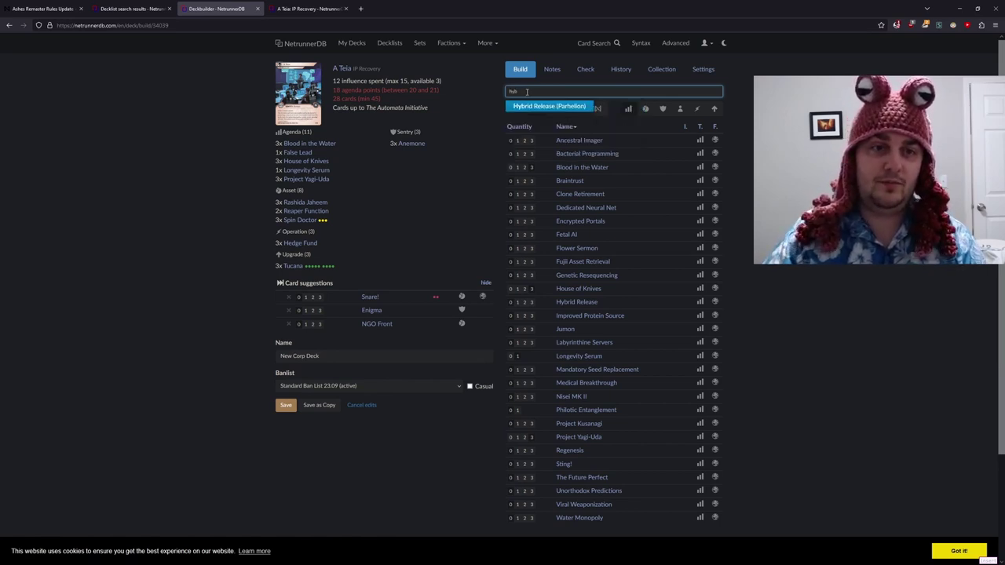
key(Return)
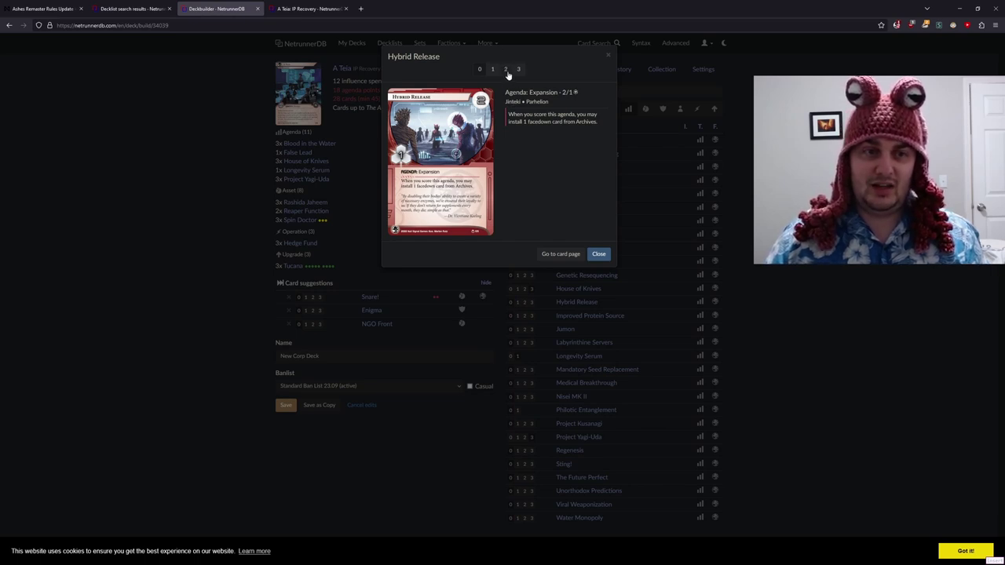
click(505, 69)
- Cut House of Knives to two copies and remove False Lead entirely
click(307, 161)
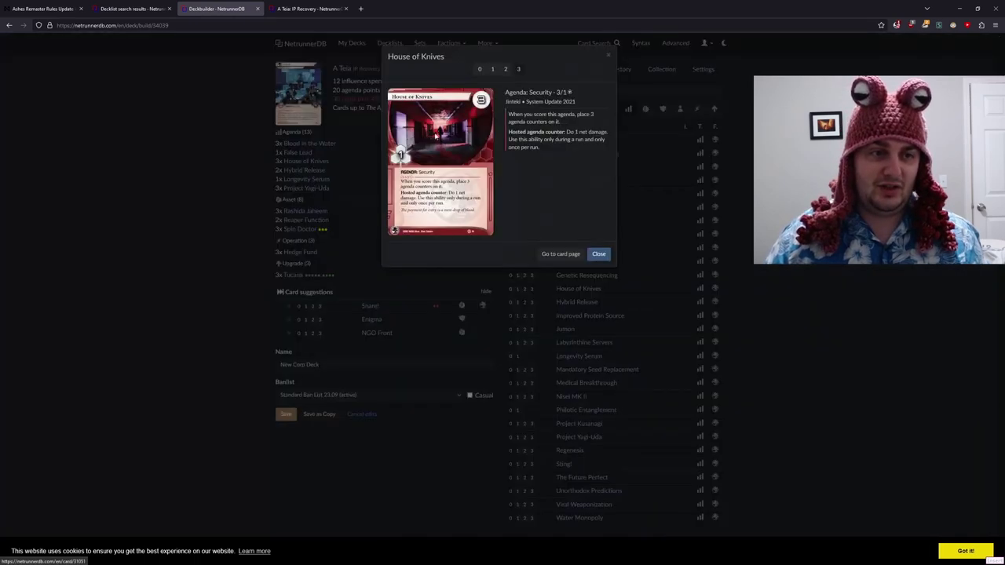
click(506, 69)
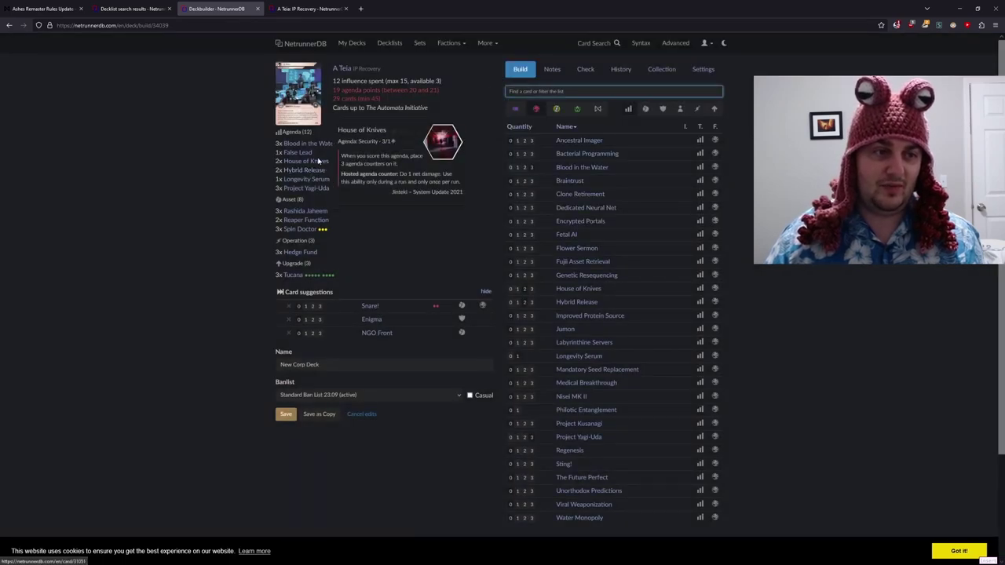
click(305, 153)
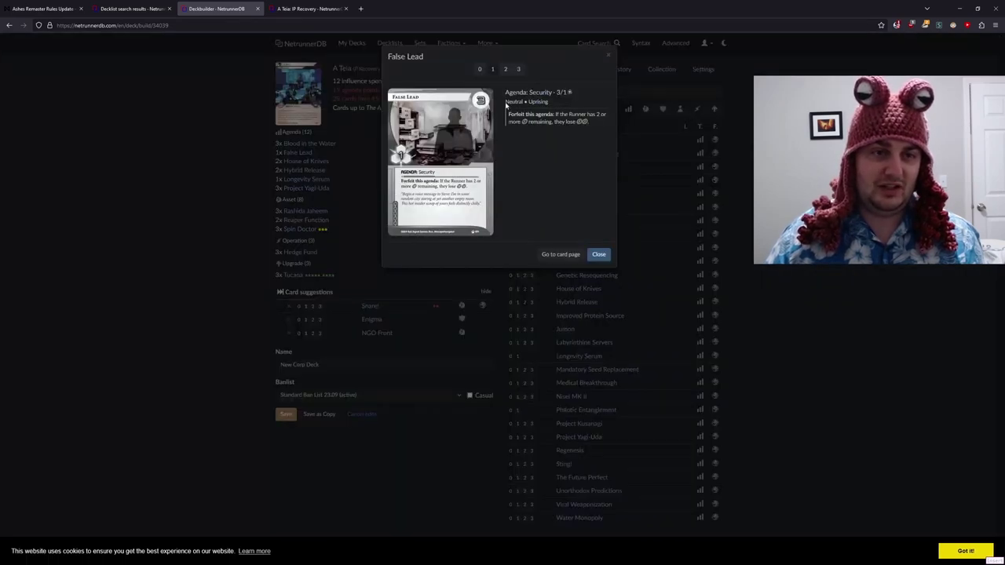
click(480, 70)
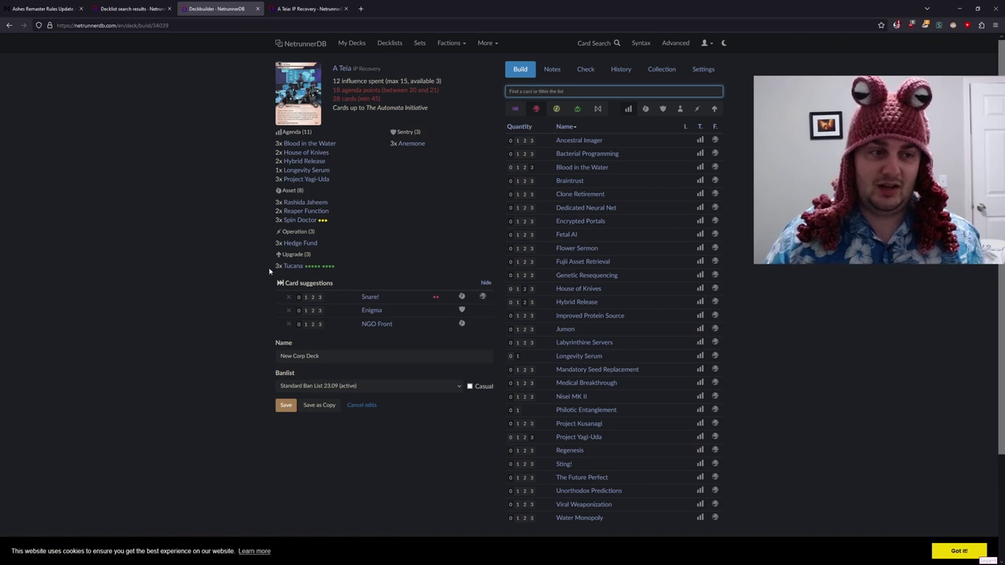
- Add one Offworld Office, bringing the deck to 29 cards and 20 agenda points
mouse_move(293, 267)
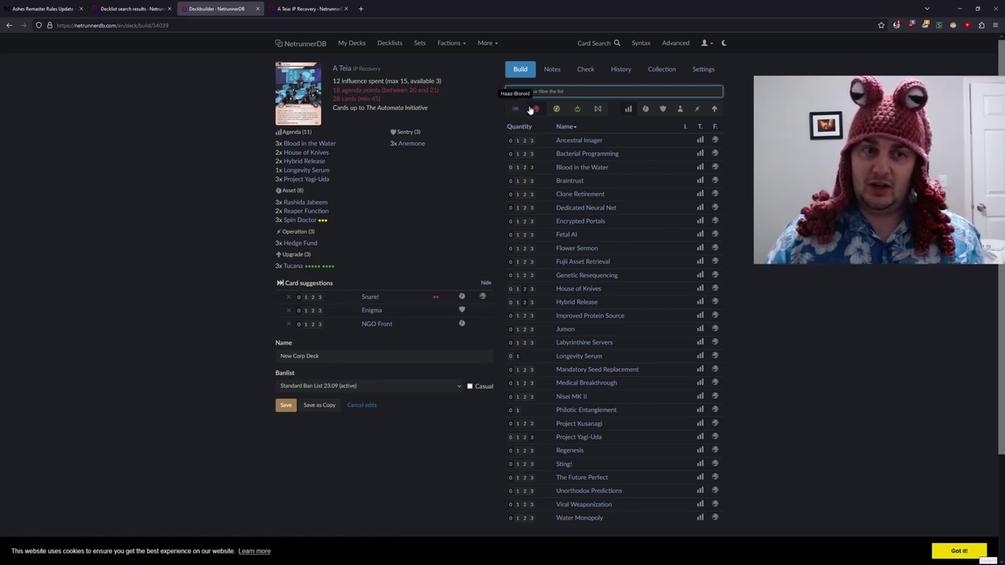
text(off)
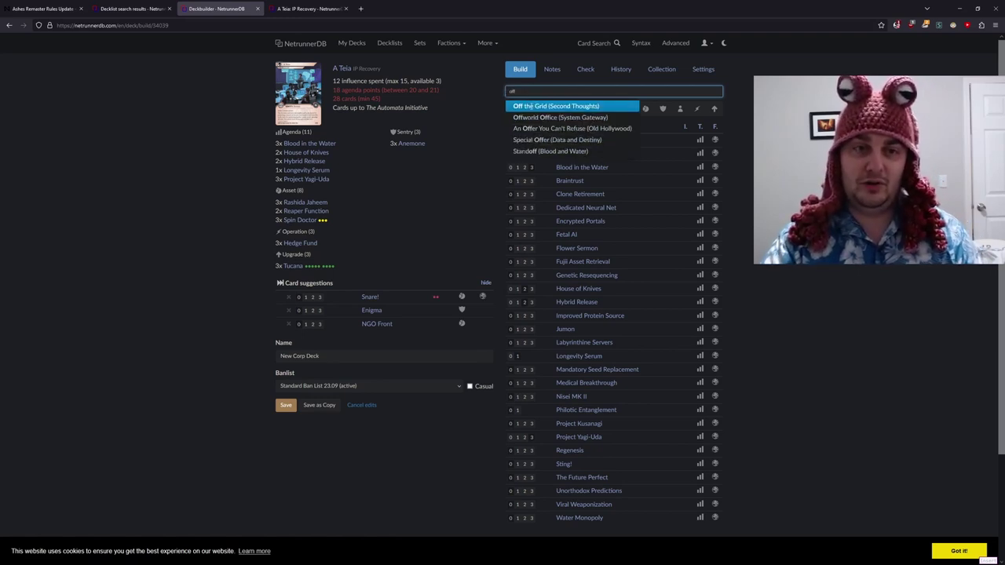
key(Down)
key(Return)
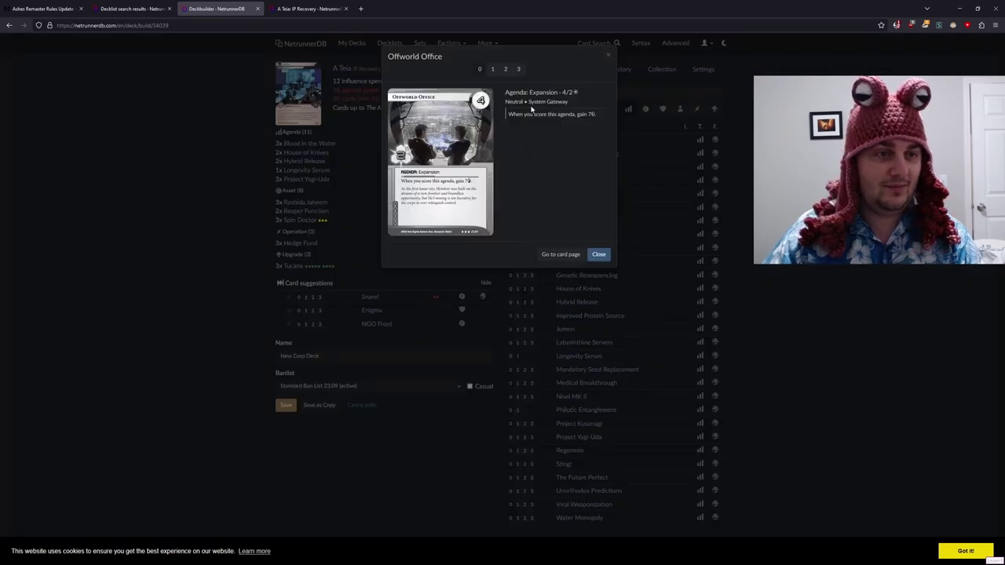
key(1)
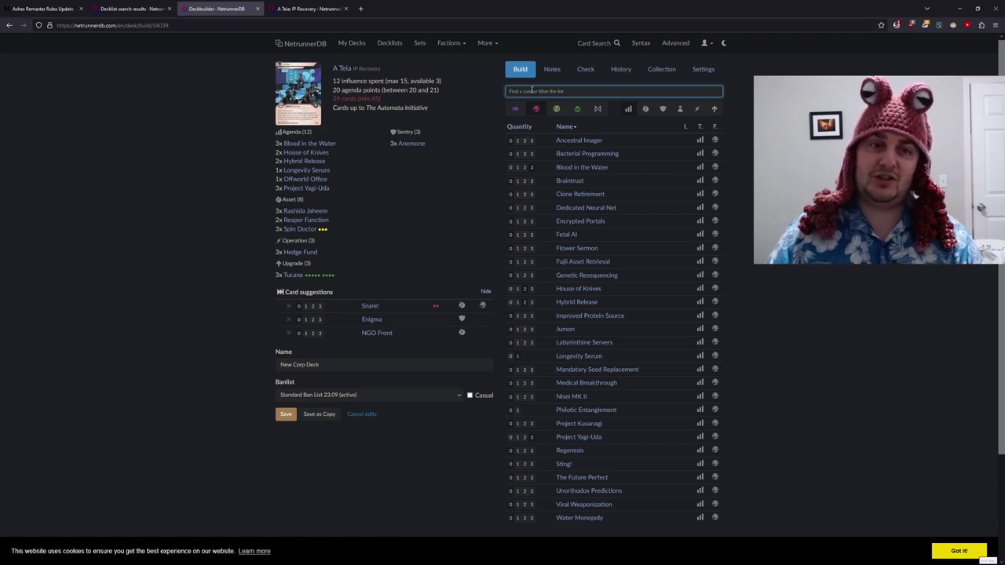
- Add three copies of Regolith Mining License, bringing the deck to 32 cards
mouse_move(314, 253)
text(re)
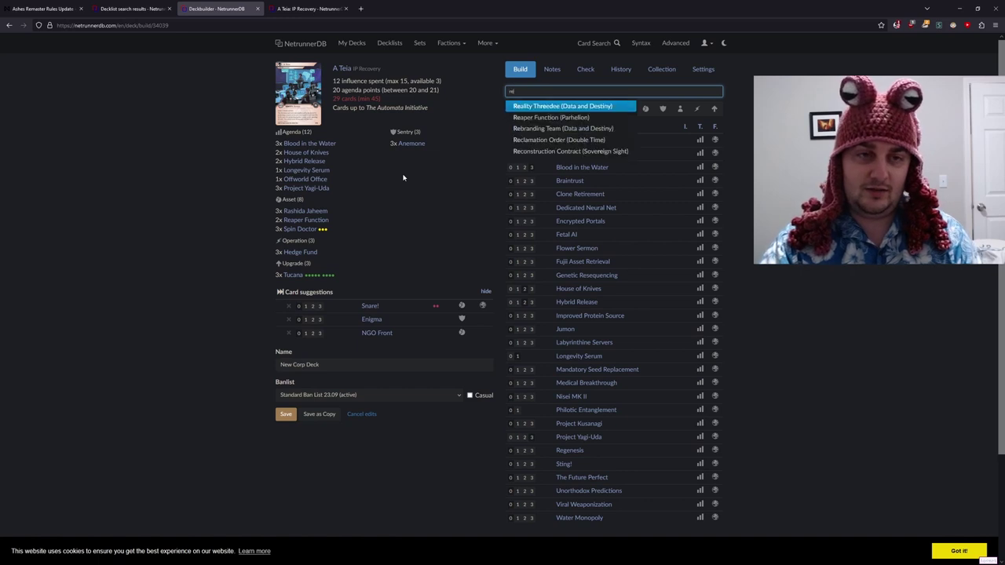
text(gol)
key(Return)
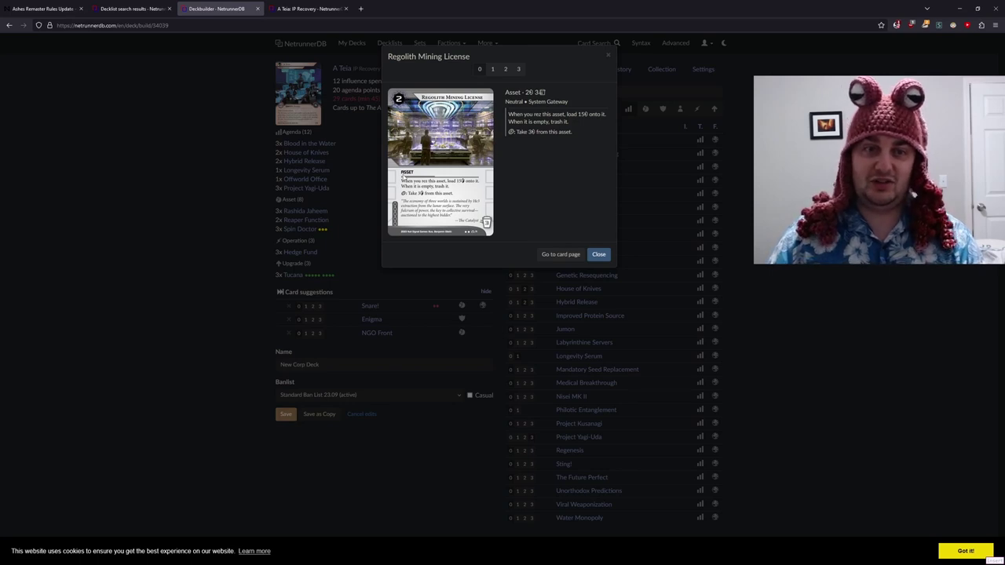
click(518, 69)
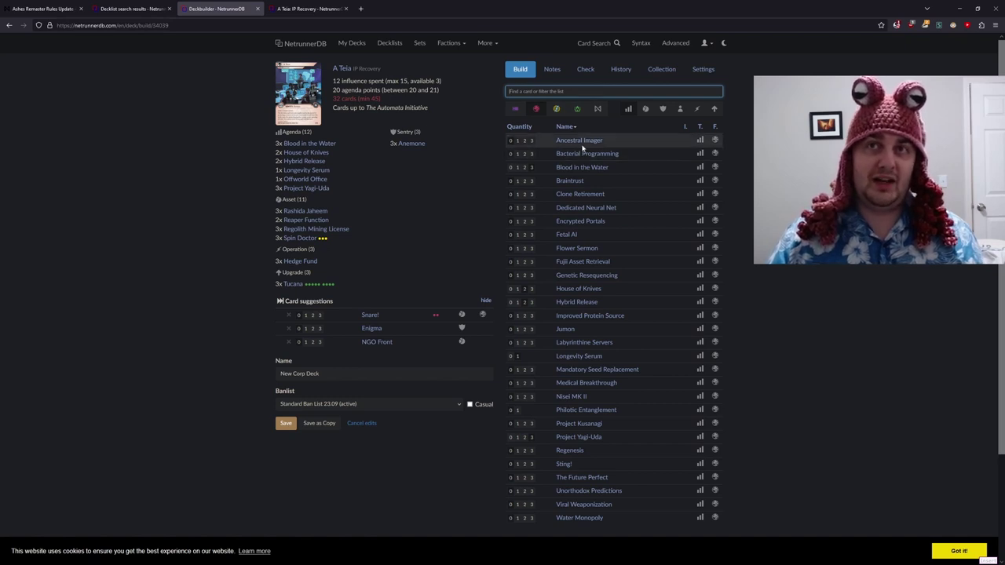
- Search cards with 't:asset x:gain|take x:credits b:latest z:latest' to find 14 credit assets
click(308, 9)
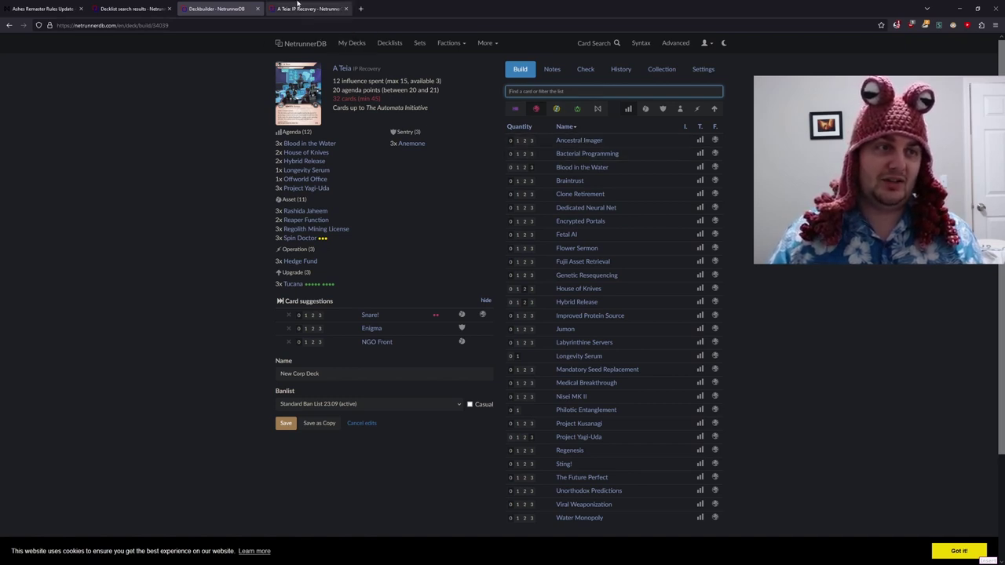
double_click(350, 68)
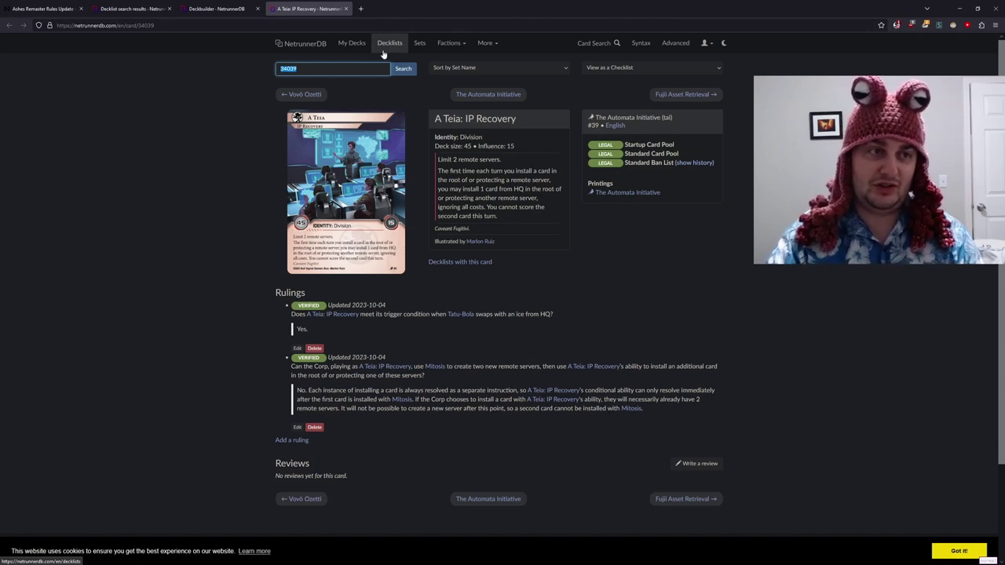
text(t:assel)
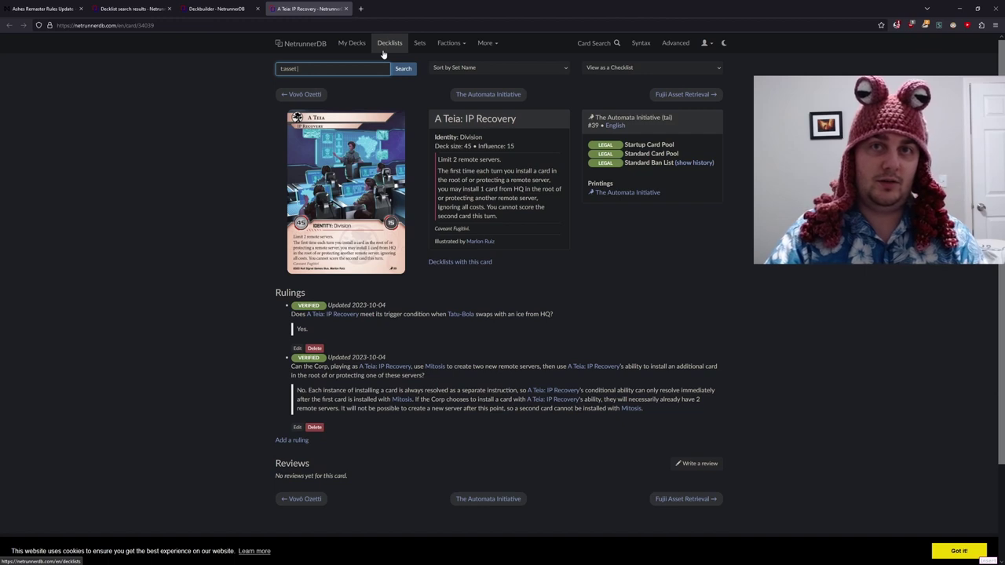
text( x:gain|take x:credits b)
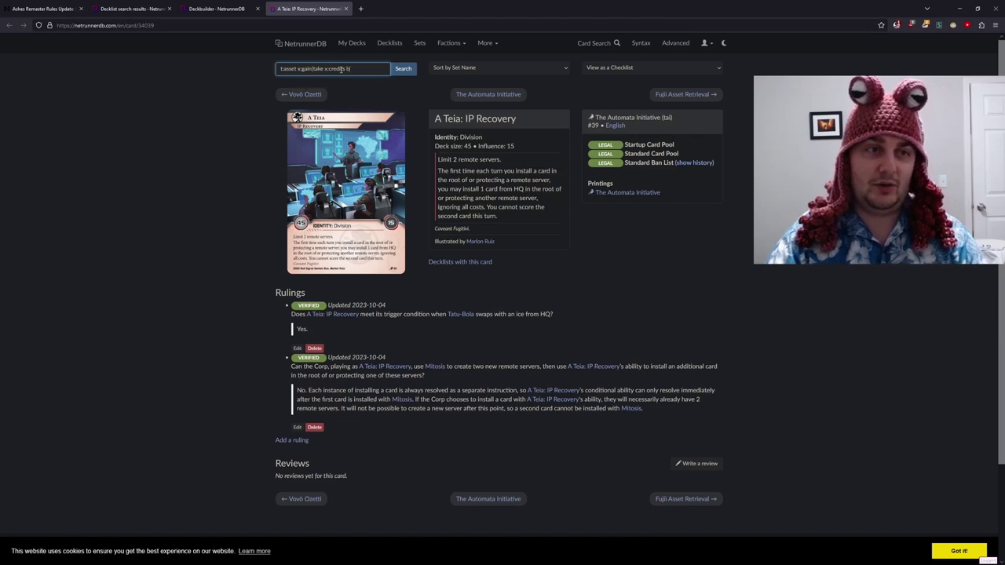
text(latest)
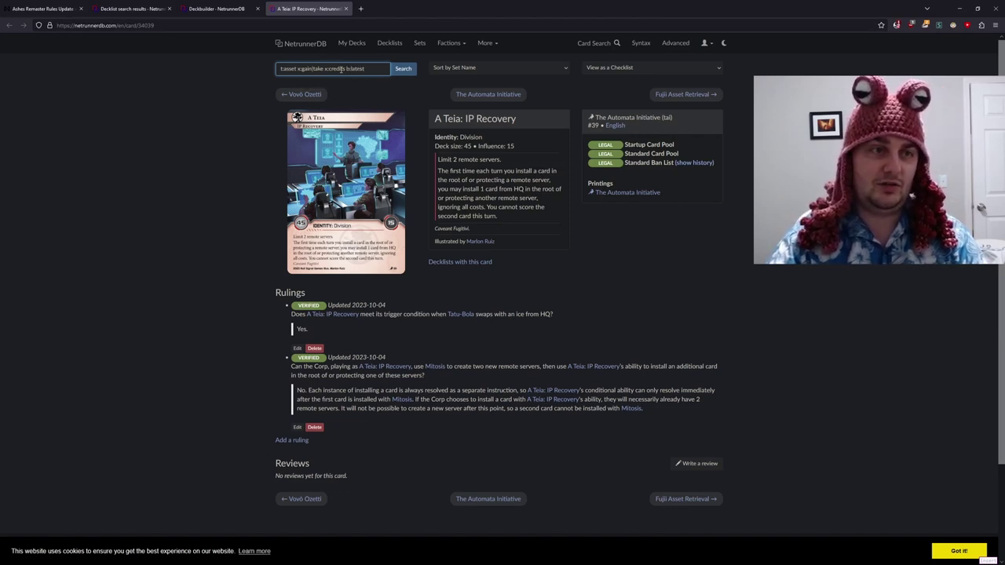
text( z:latest)
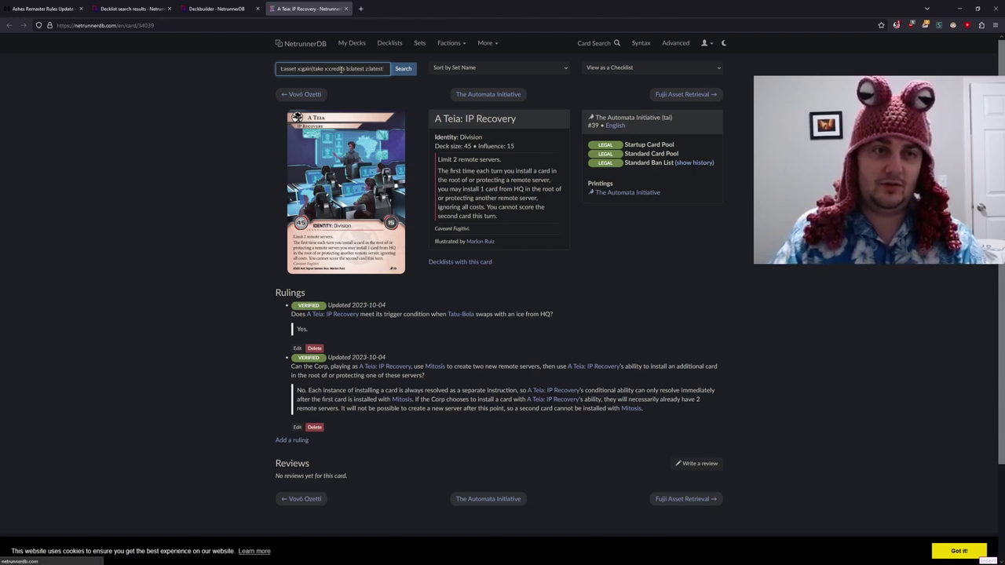
key(Return)
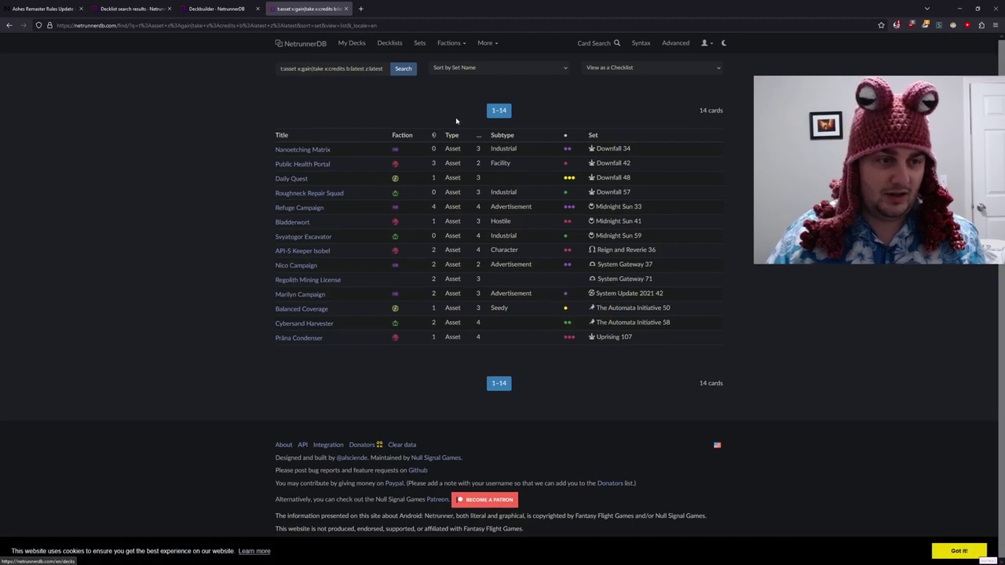
click(501, 69)
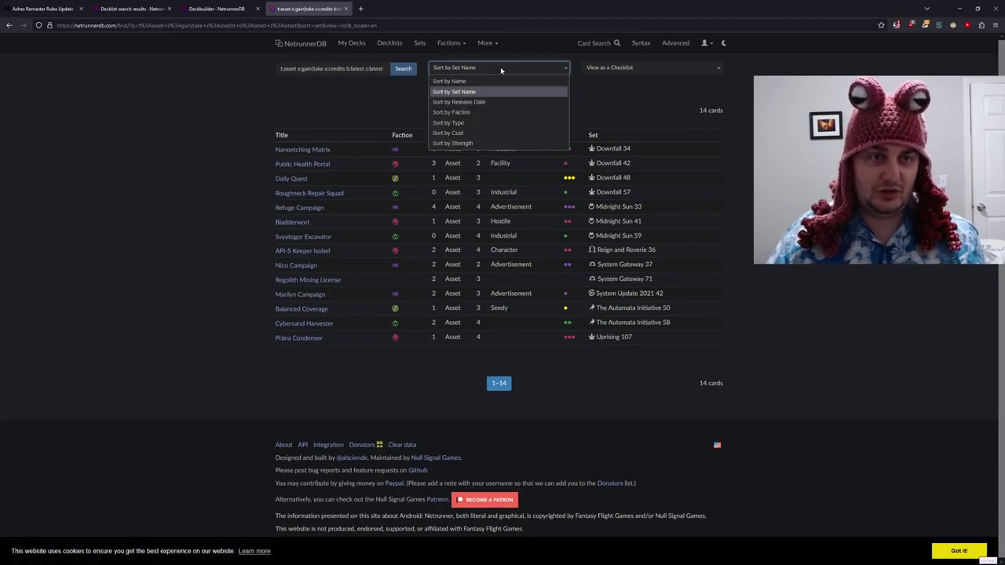
click(643, 68)
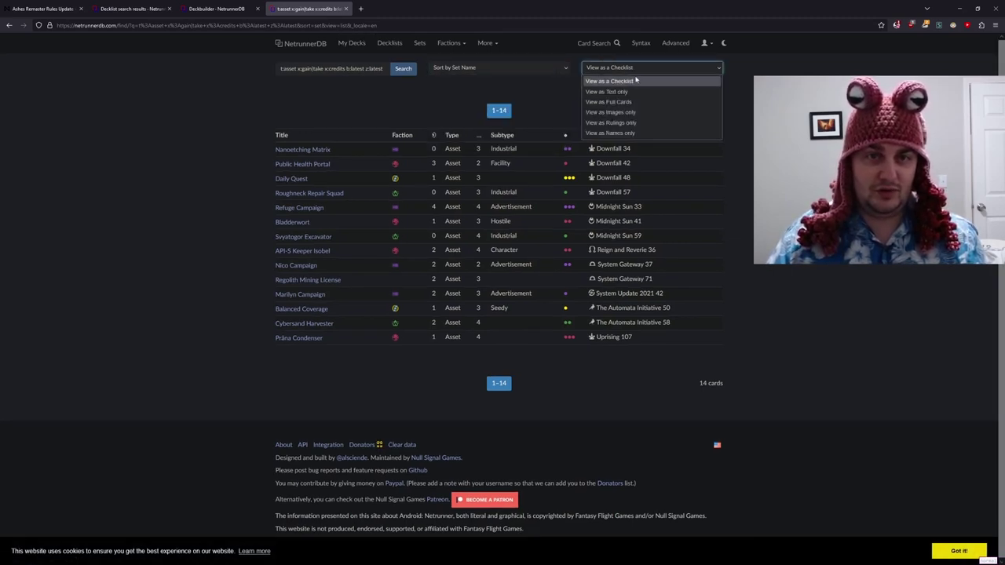
- Show the 14 credit-asset results as card images only and scroll through them
click(632, 112)
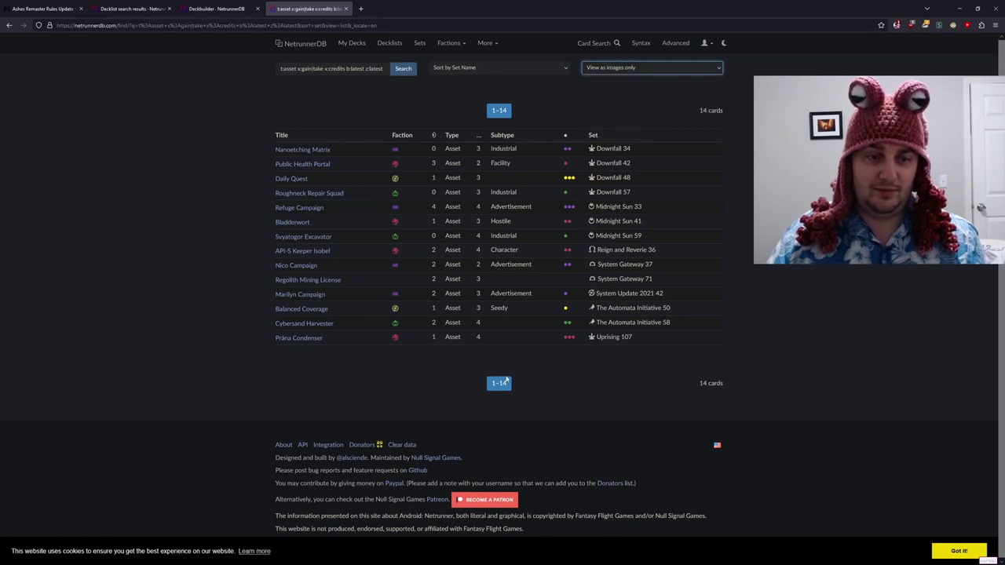
click(403, 68)
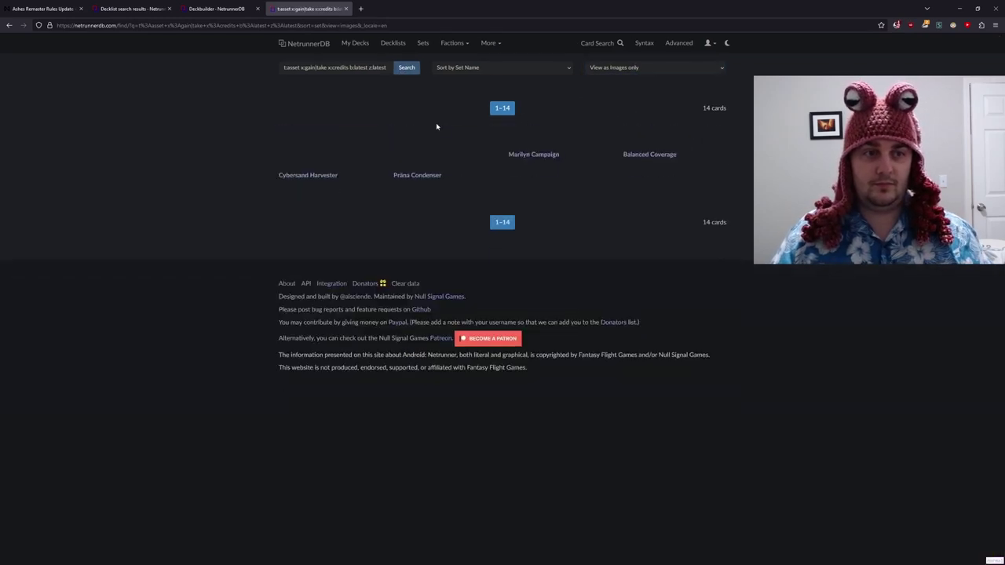
scroll(436, 128, down, 1)
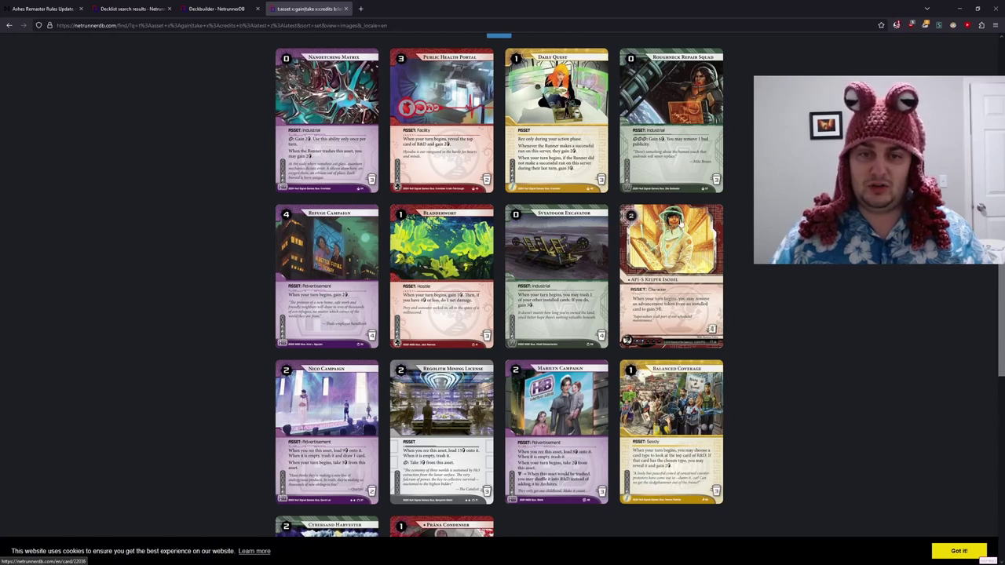
scroll(691, 230, down, 3)
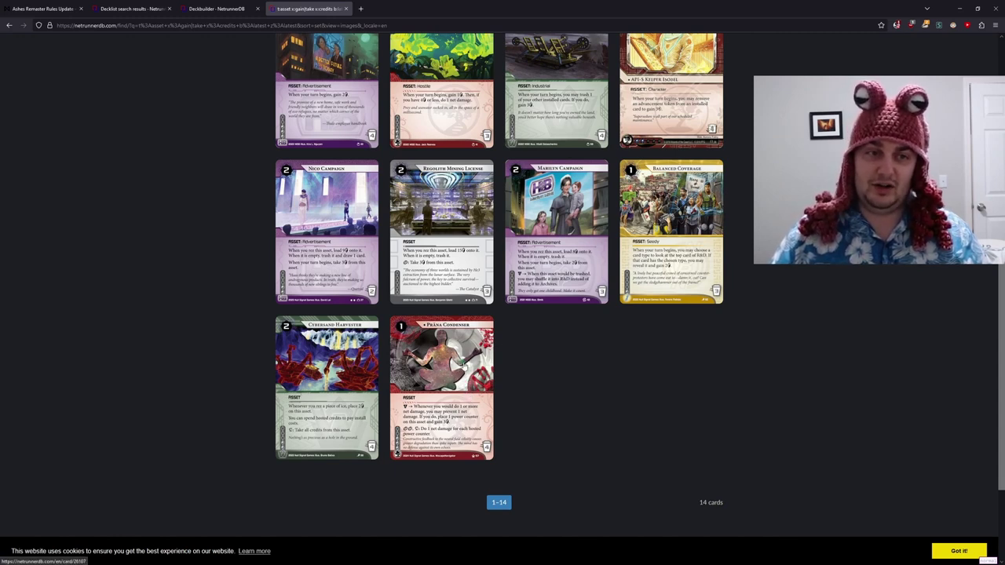
scroll(465, 369, down, 2)
scroll(549, 373, up, 5)
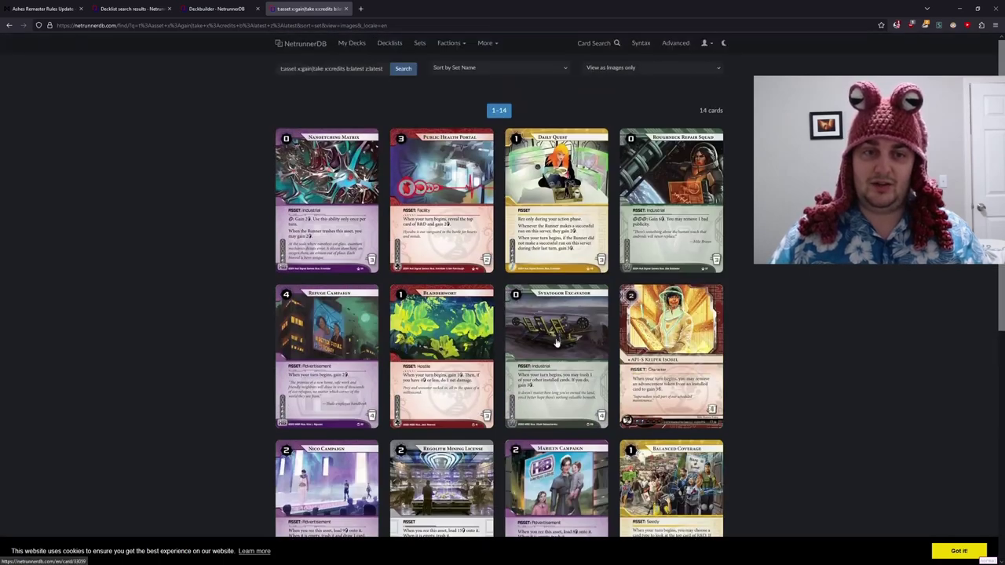
scroll(534, 321, down, 2)
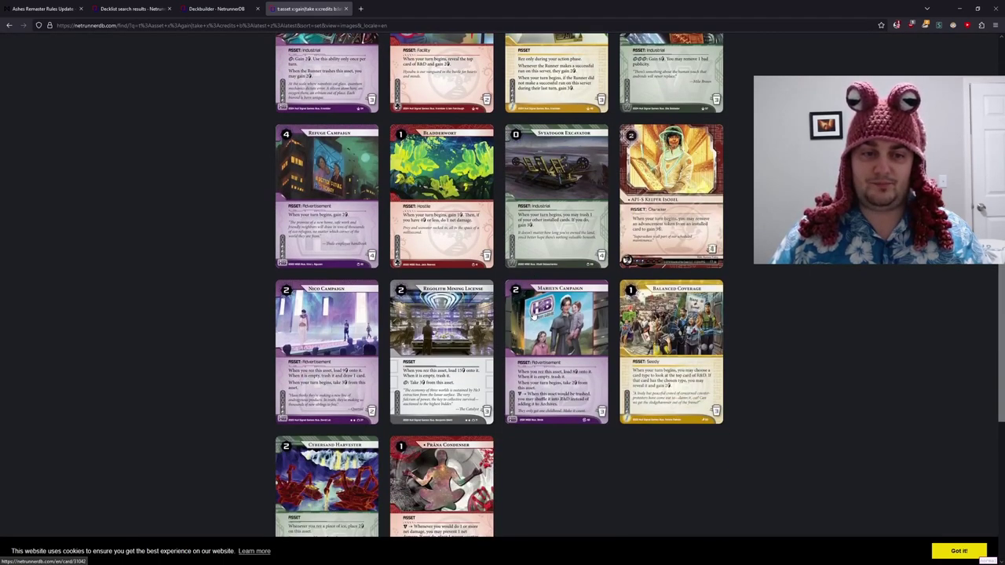
scroll(532, 318, down, 2)
scroll(529, 314, up, 5)
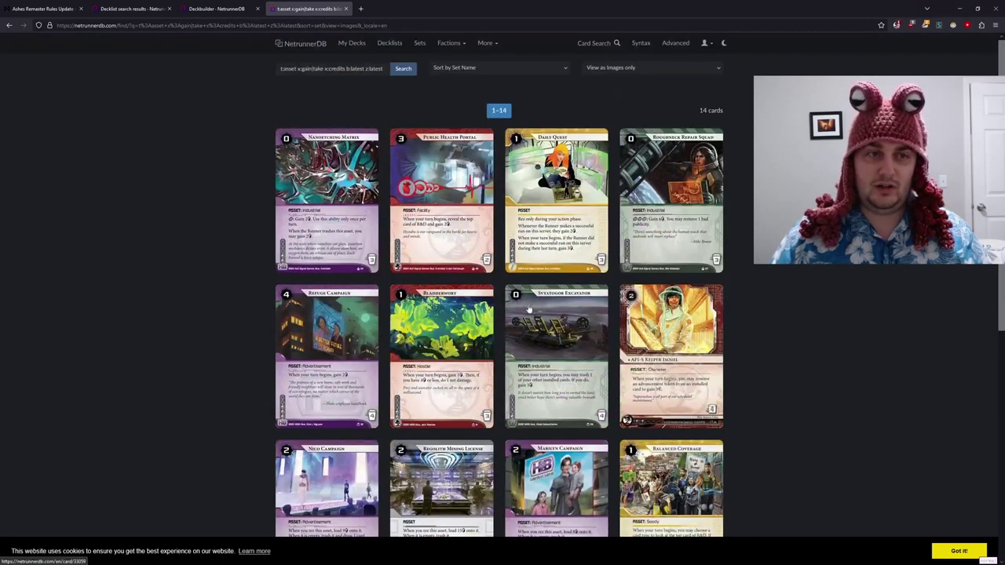
scroll(528, 307, down, 1)
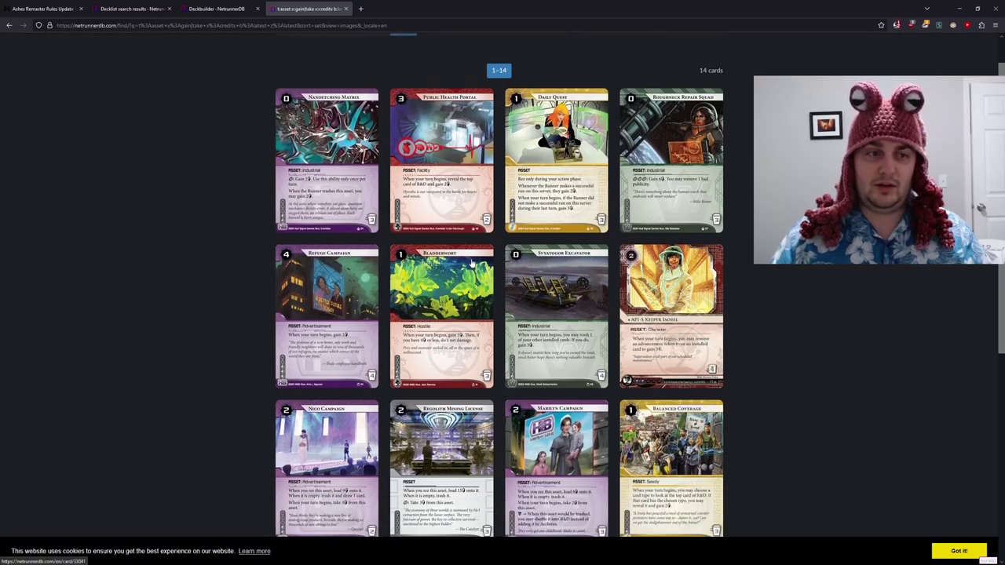
scroll(471, 263, down, 3)
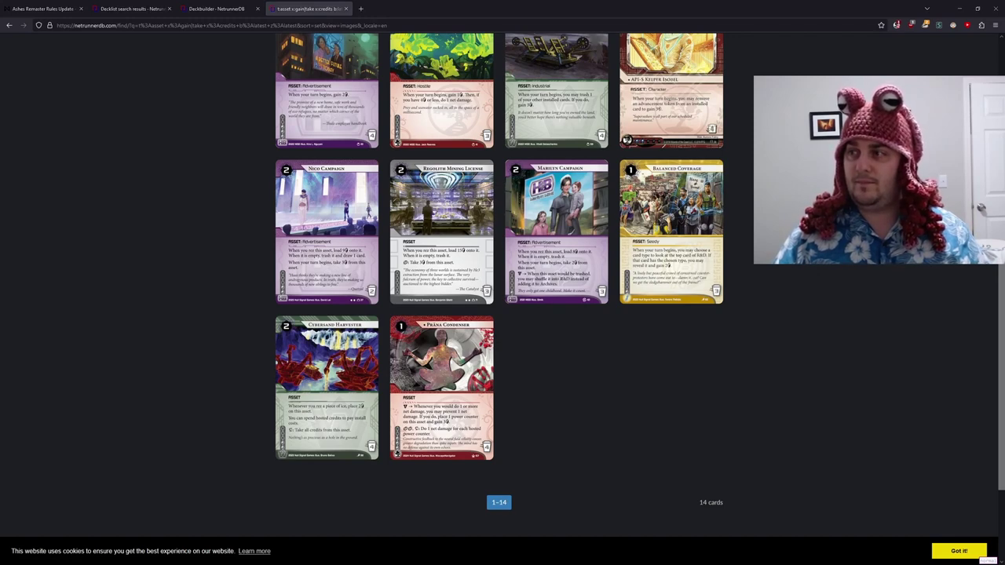
scroll(594, 168, up, 4)
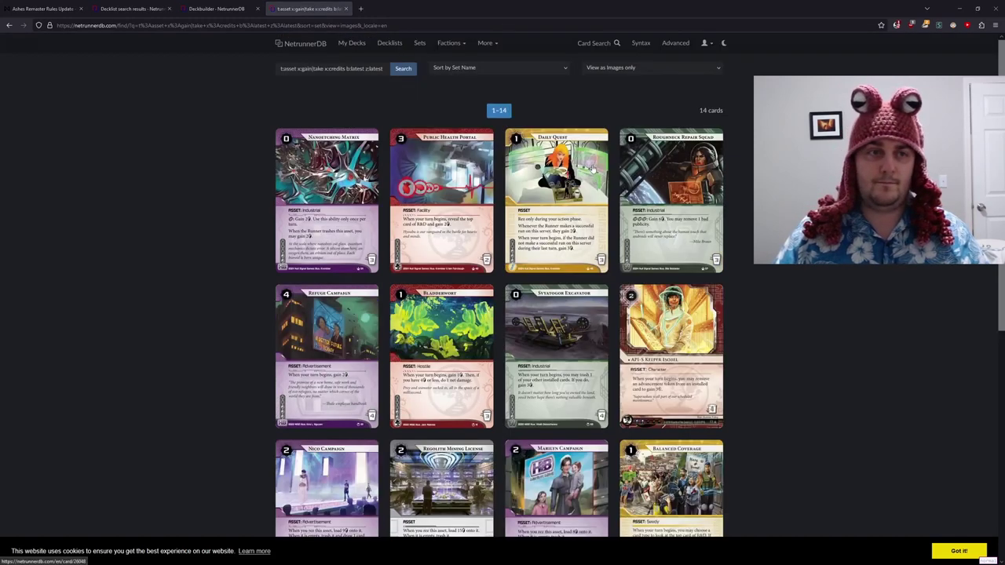
scroll(471, 169, down, 3)
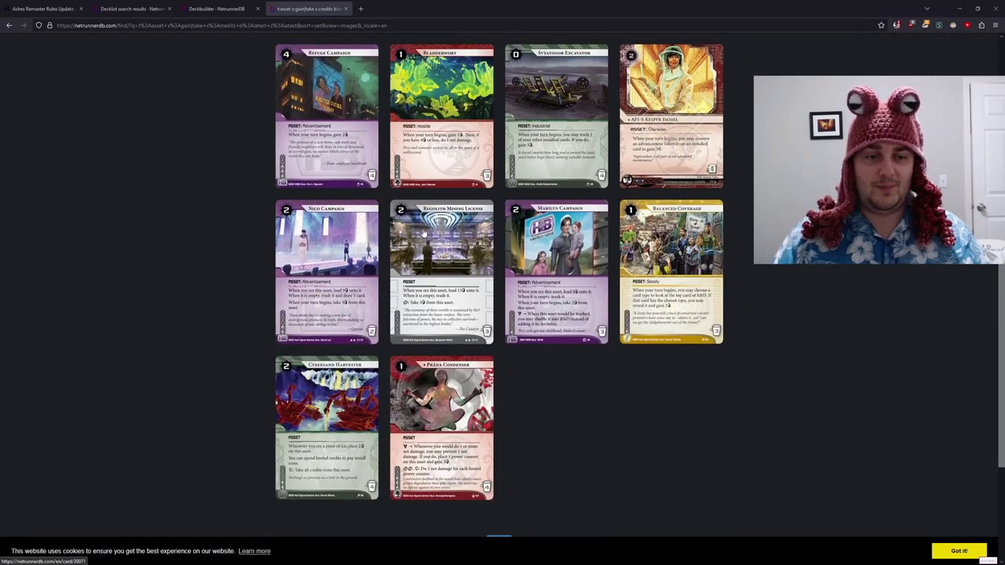
scroll(424, 232, up, 3)
- Look up the NGO Front card page, then open the broader asset search in a new tab
drag(389, 69, 198, 61)
text(ngo)
key(Down)
key(Return)
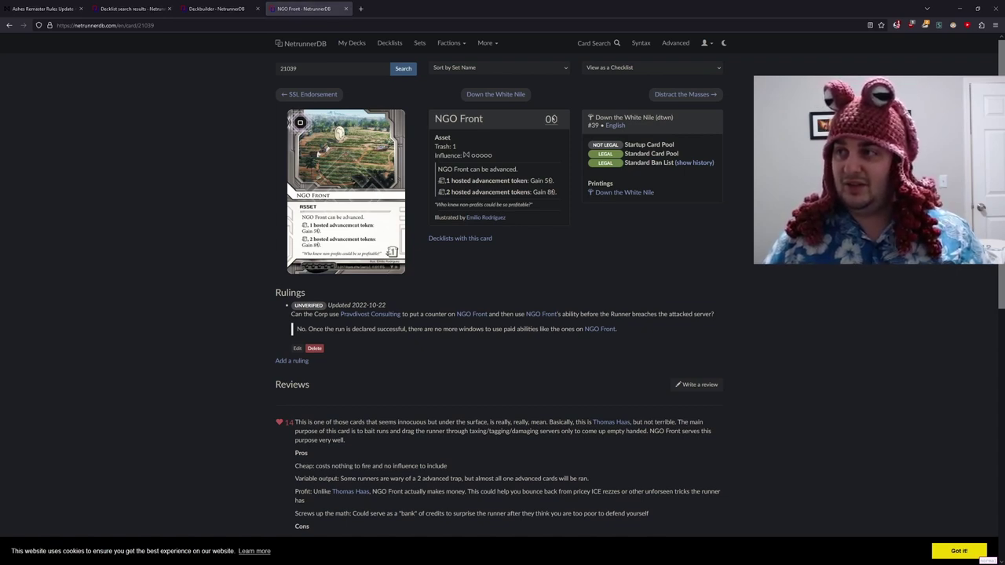
click(408, 9)
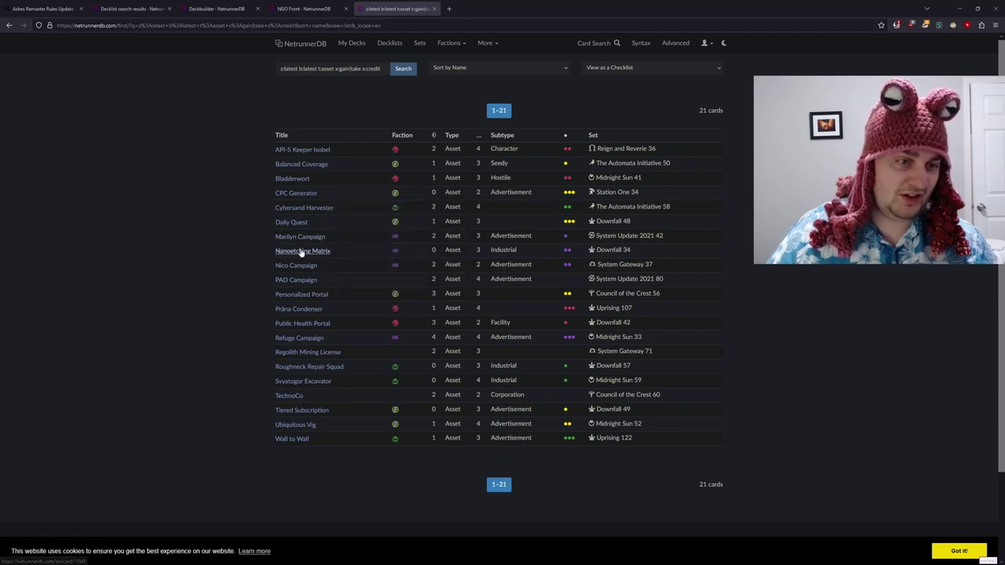
- Return to the NGO Front card page tab
click(305, 8)
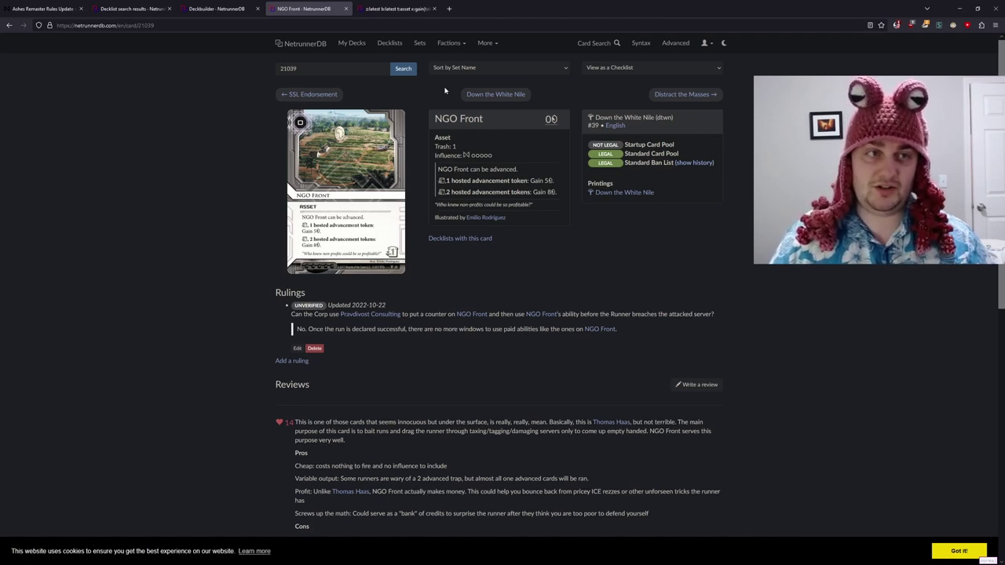
- Add two copies of NGO Front in the deckbuilder, bringing the deck to 34 cards
click(133, 6)
click(194, 6)
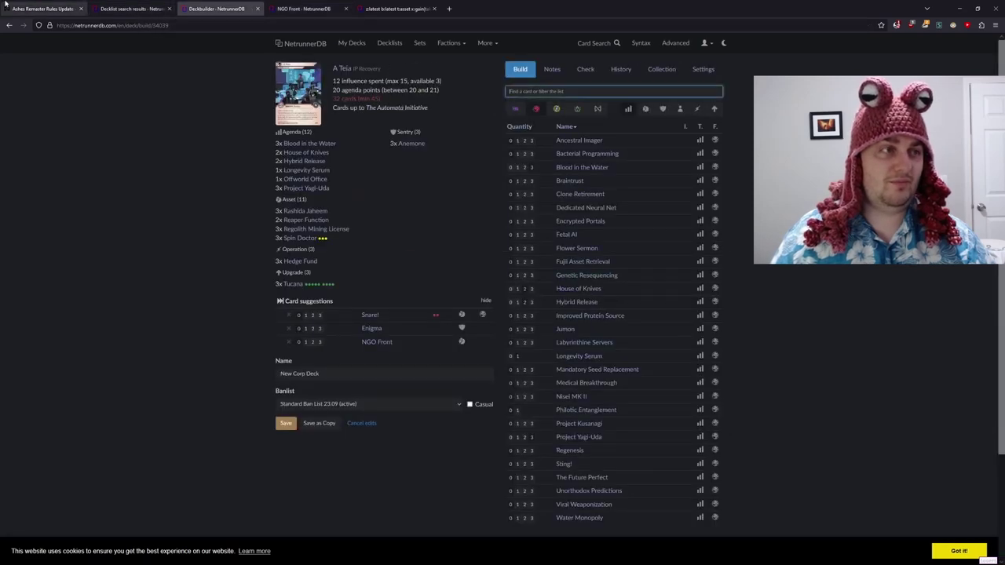
click(329, 7)
click(216, 7)
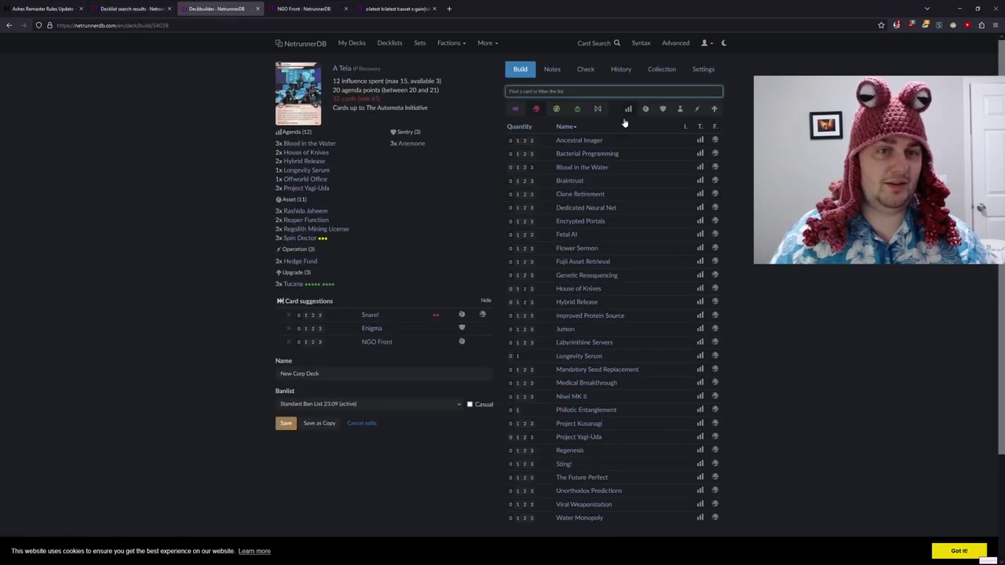
text(ngo)
key(Return)
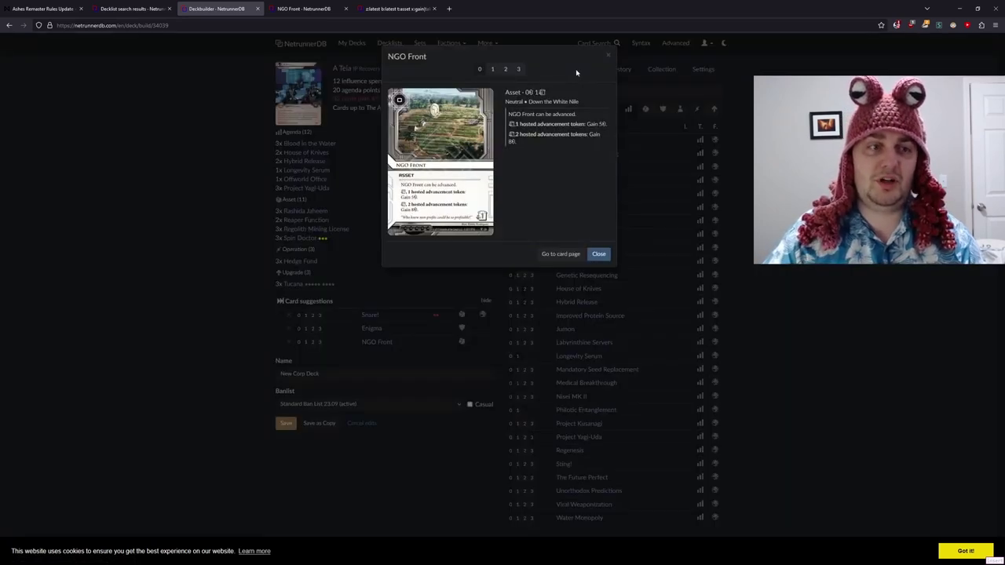
key(2)
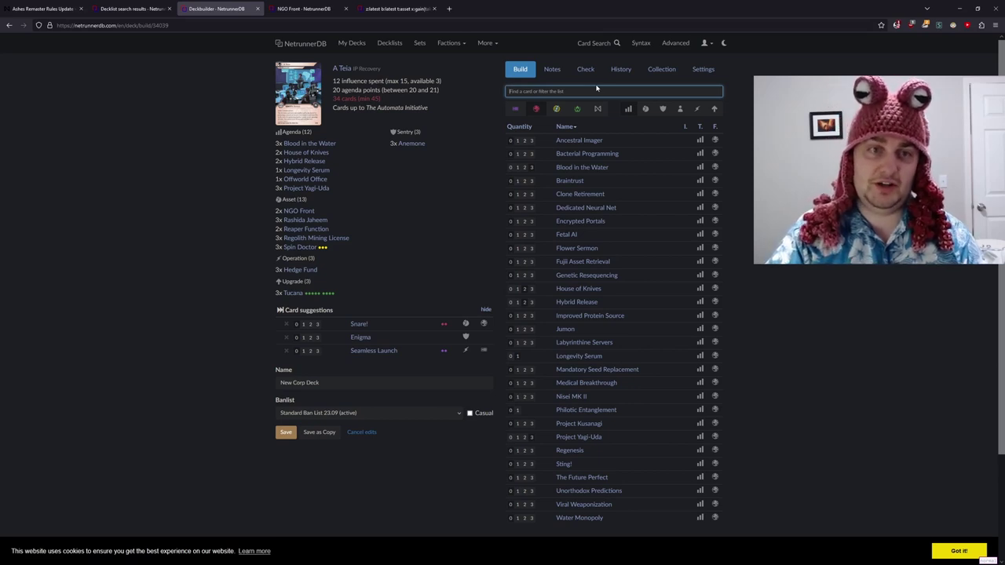
- Add three Tatu-Bola barriers, bringing the deck to 37 cards
text(tatu)
key(Return)
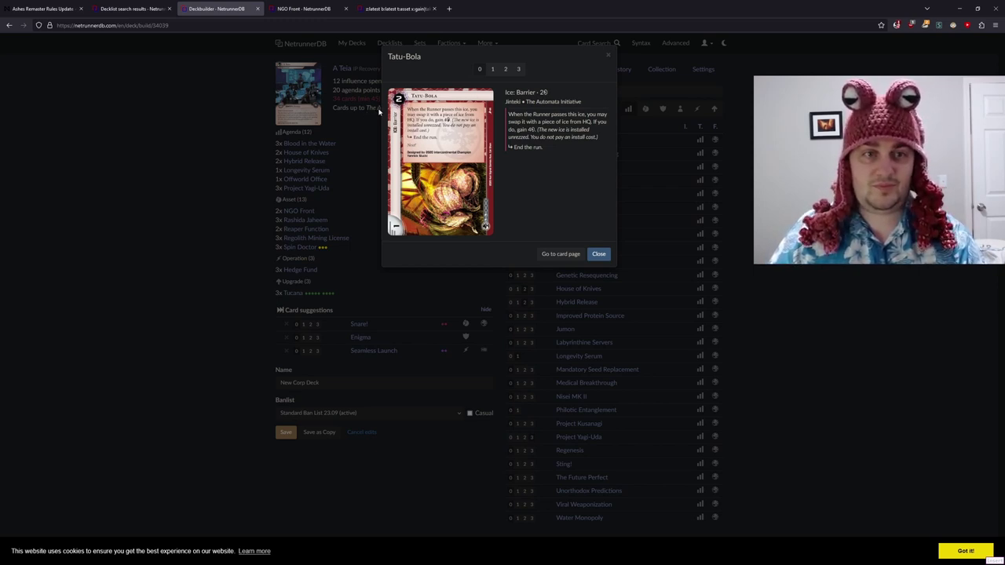
click(519, 70)
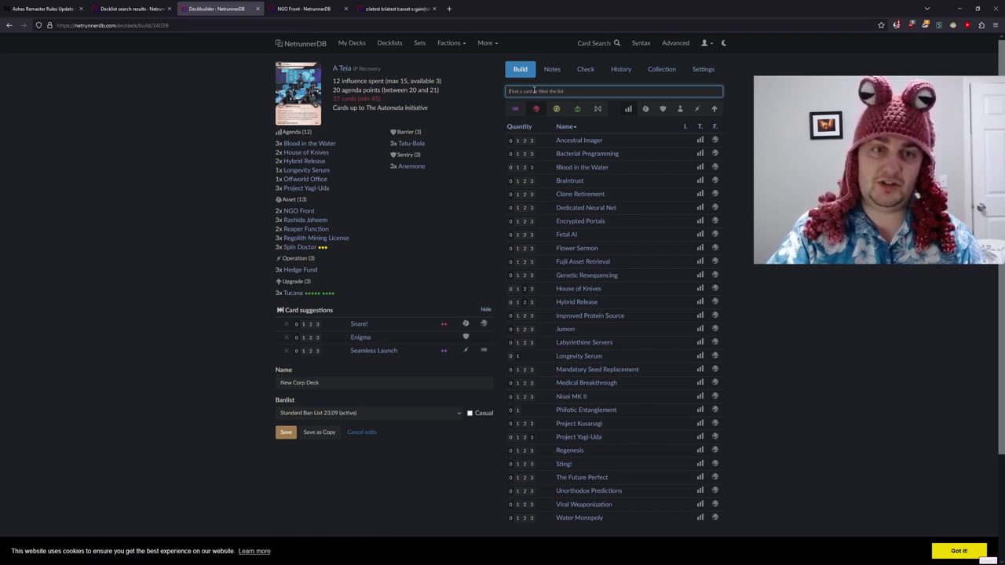
- Review Vampyronassa's card details and close it without adding it
text(vamp)
key(Return)
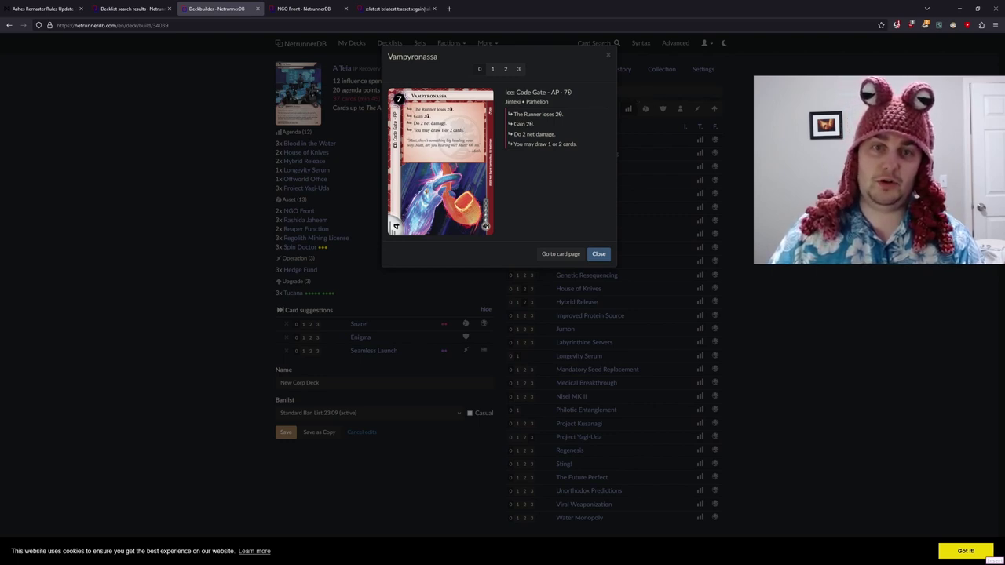
click(616, 89)
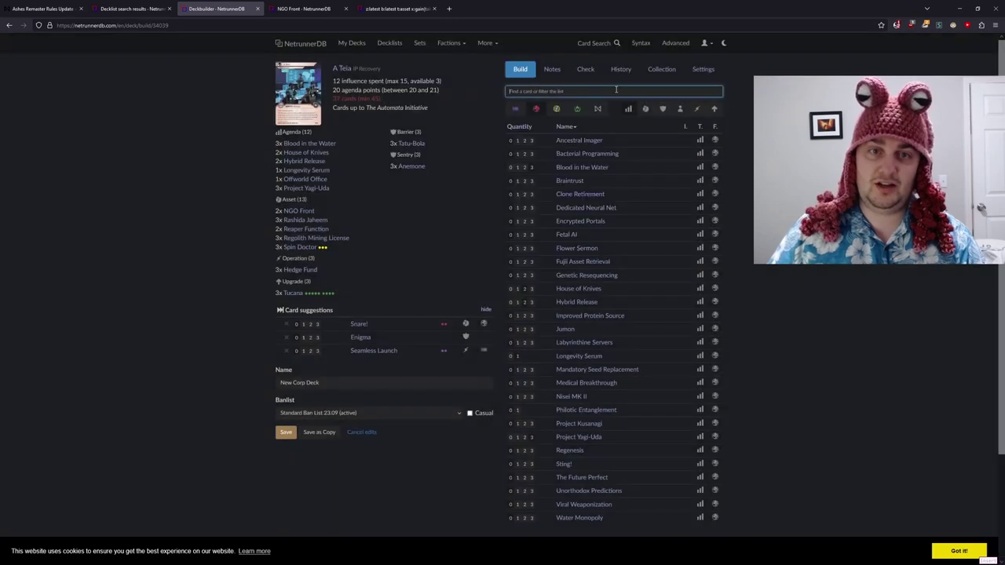
- Add three Attini code gates, bringing the deck to 40 cards
text(att)
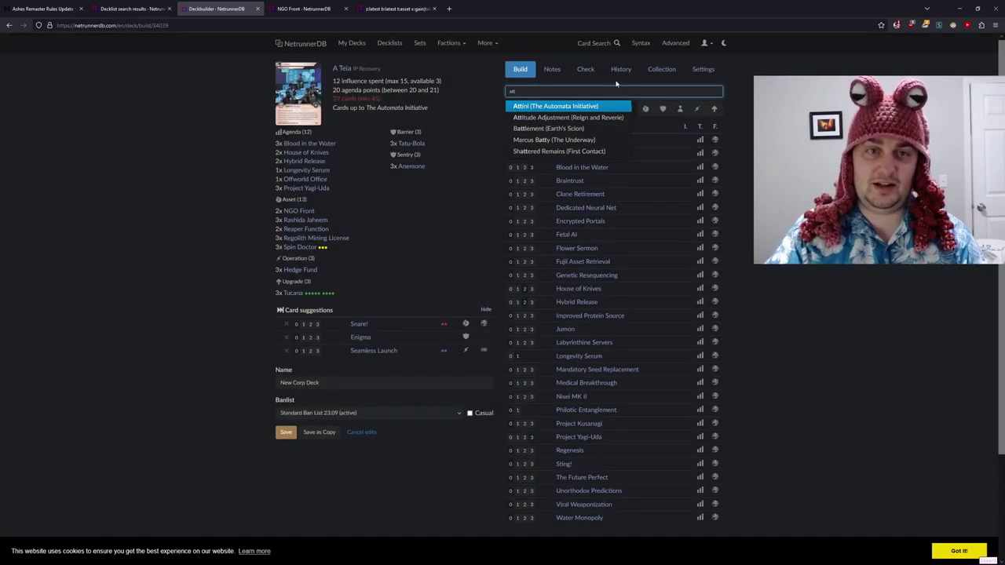
key(Return)
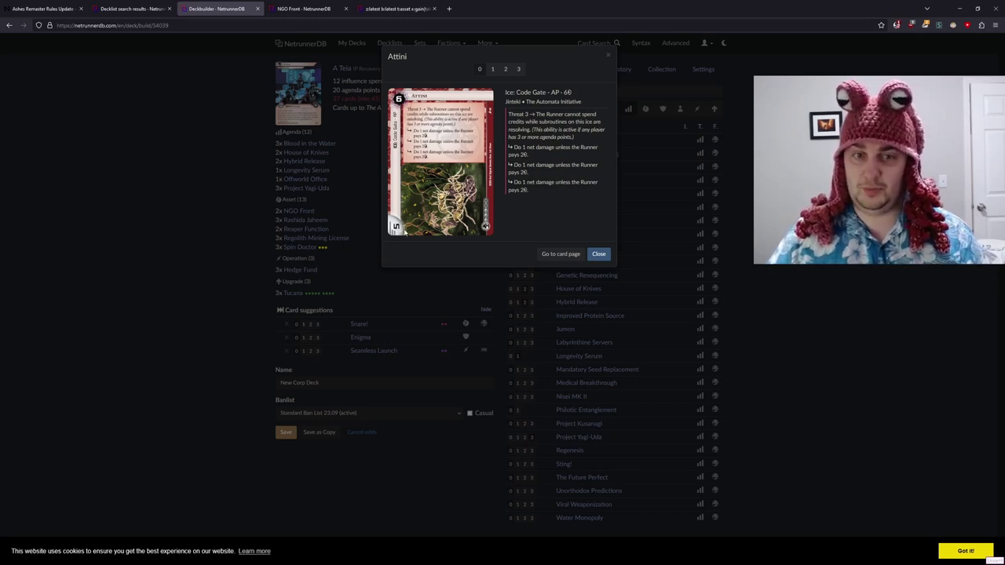
click(518, 69)
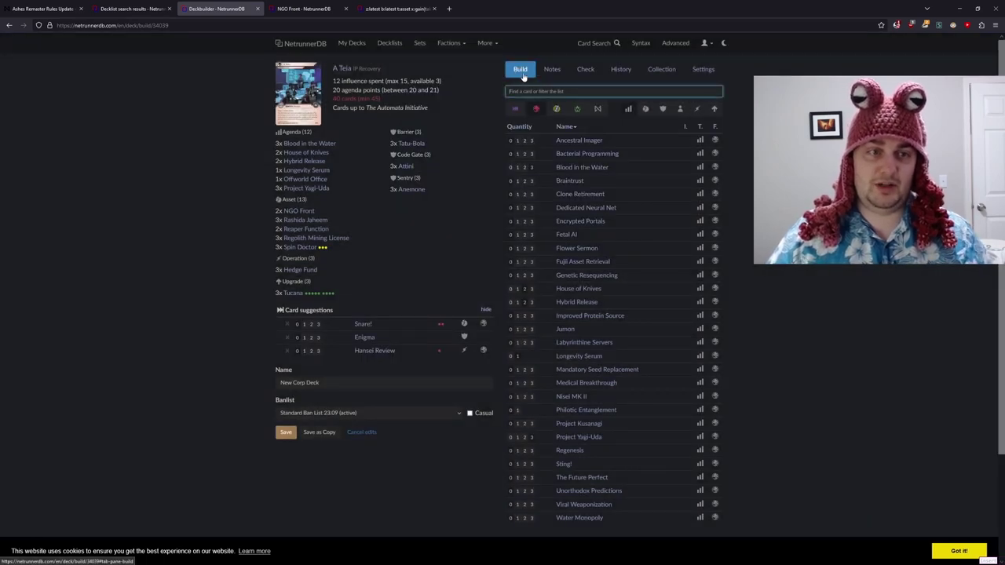
- Add one Thimblerig to the deck as a fourth Code Gate, reaching 41 cards
mouse_move(424, 145)
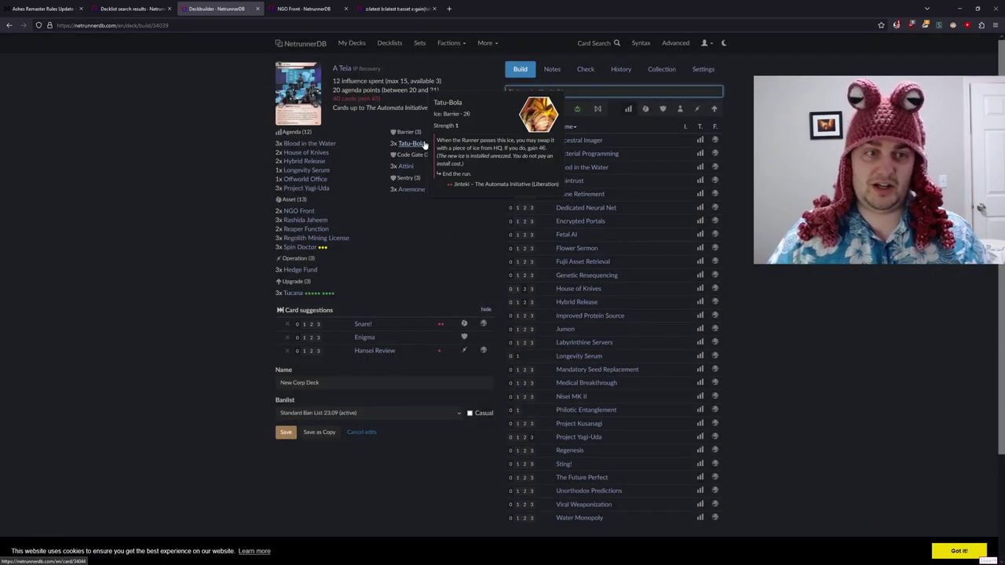
mouse_move(410, 191)
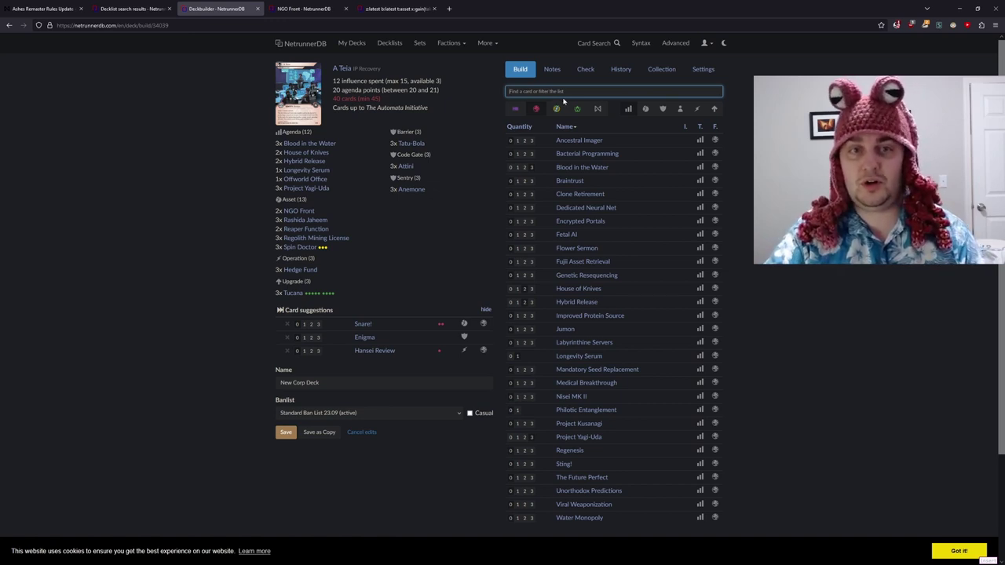
text(thim)
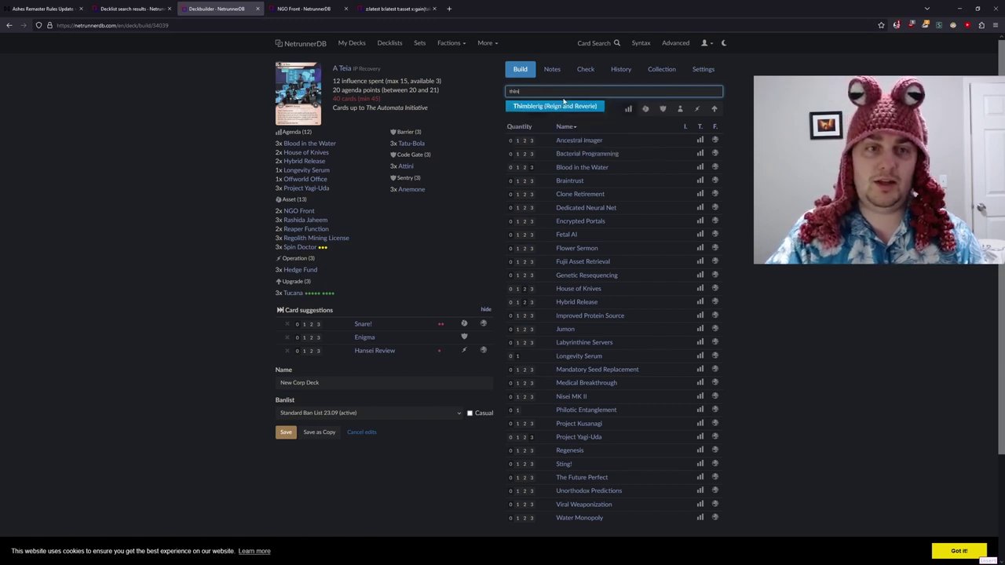
key(Return)
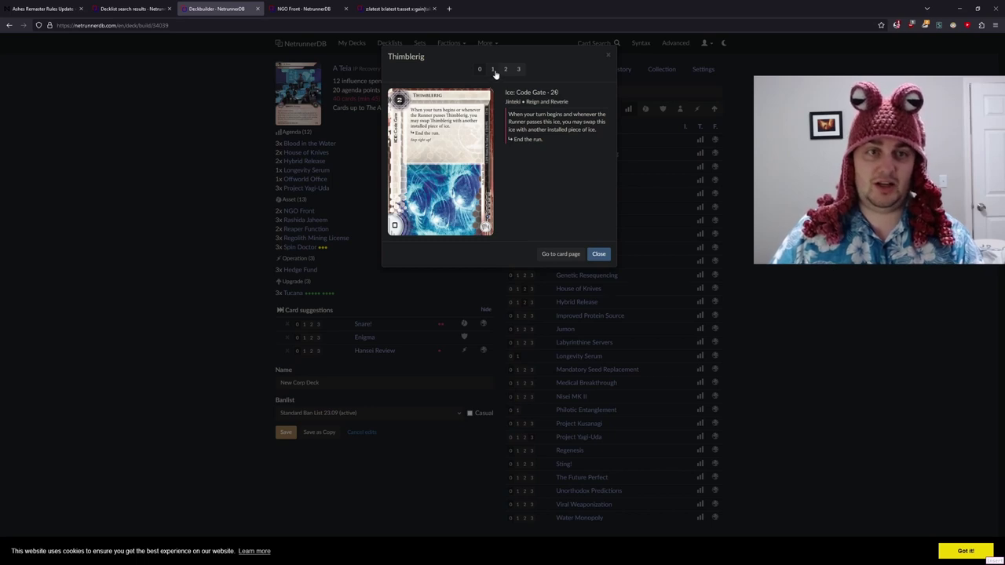
click(492, 70)
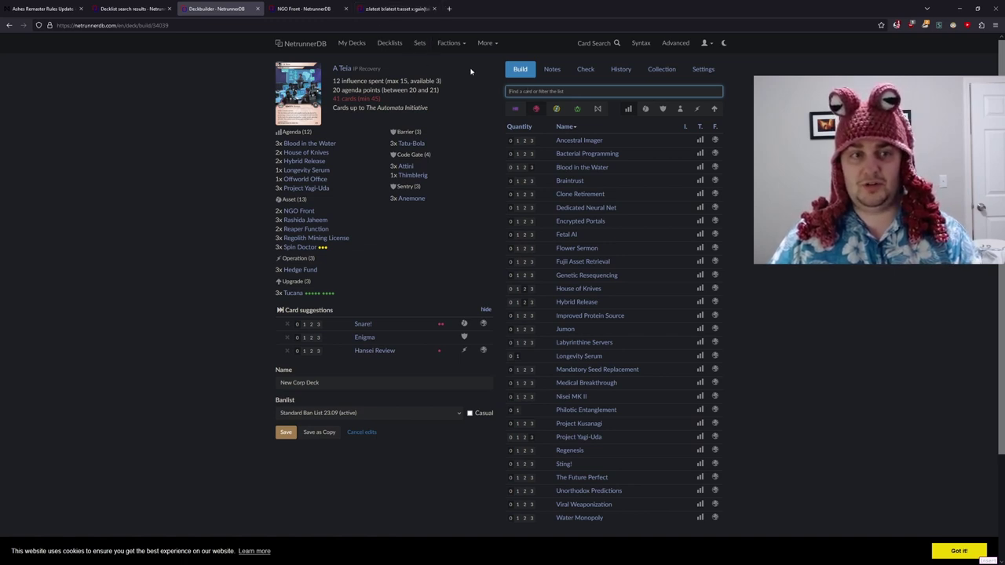
- Open the Anansi Sentry card details from the deck builder's card filter
text(an)
key(Down)
key(Return)
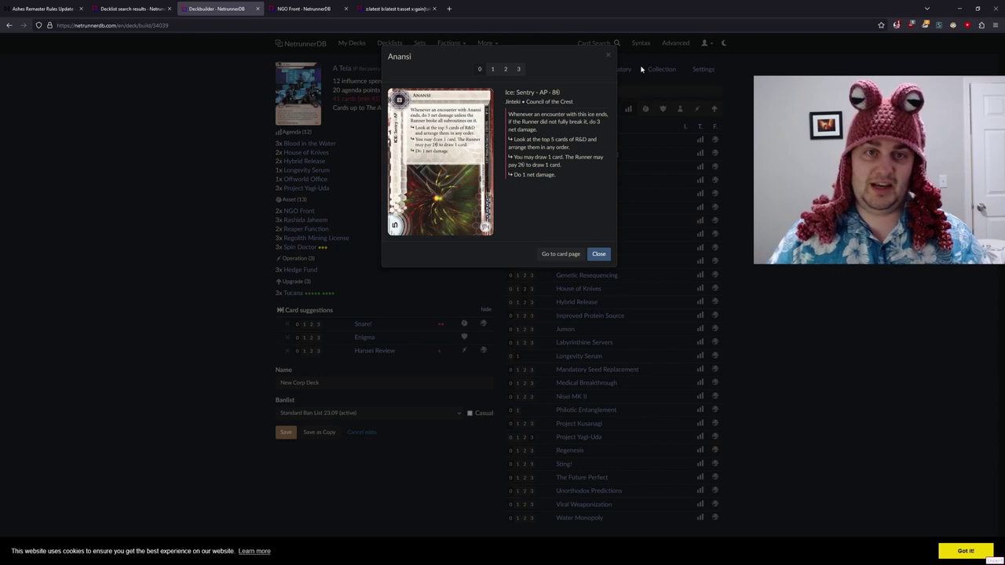
- On the NGO Front card page, replace the search query with 's:sentry f:'
click(299, 6)
double_click(341, 71)
text(s:sentry)
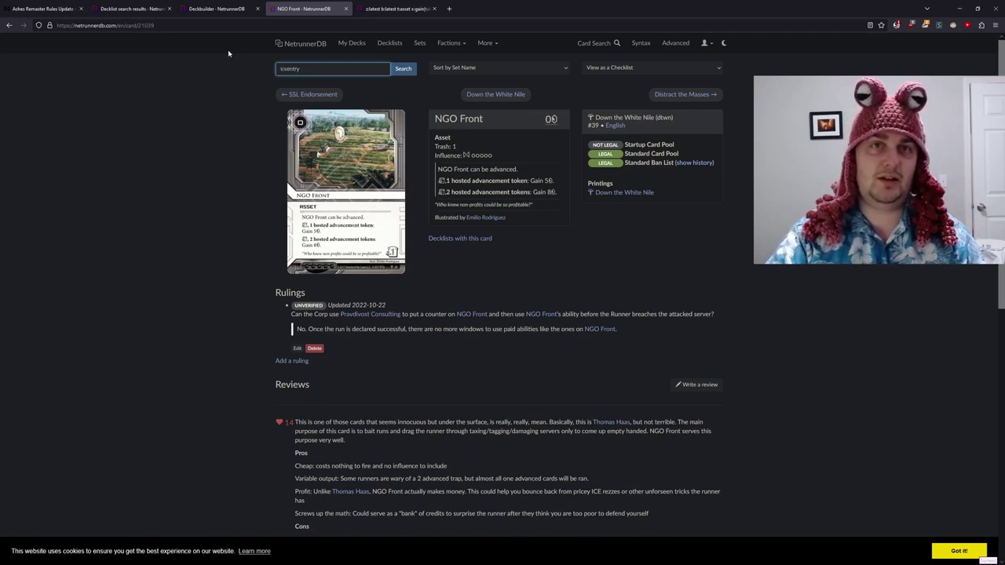
text( f:jinteki|nc)
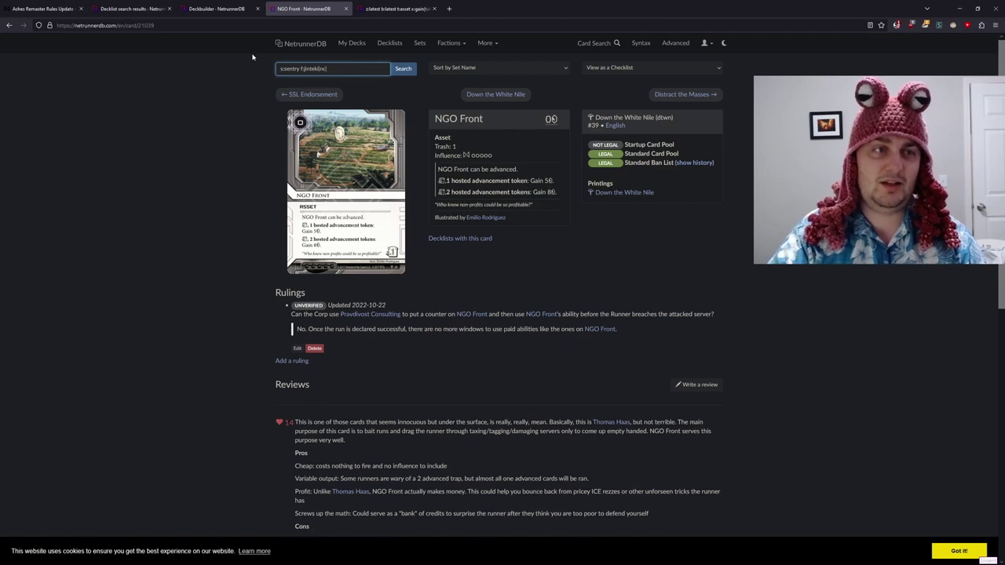
- Search Jinteki and neutral sentries limited to 'b:latest z:latest', fixing the mistyped filter
key(Return)
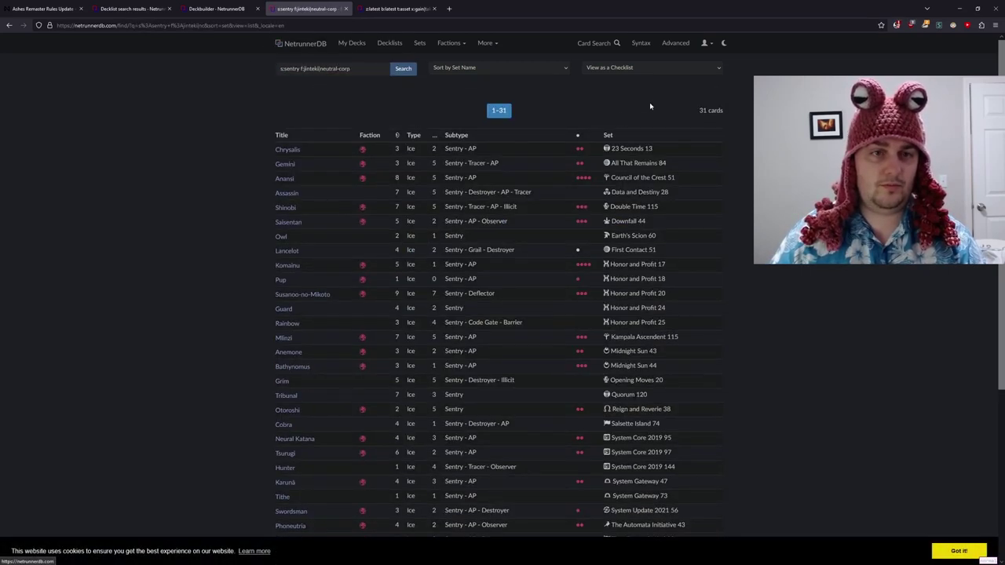
click(377, 68)
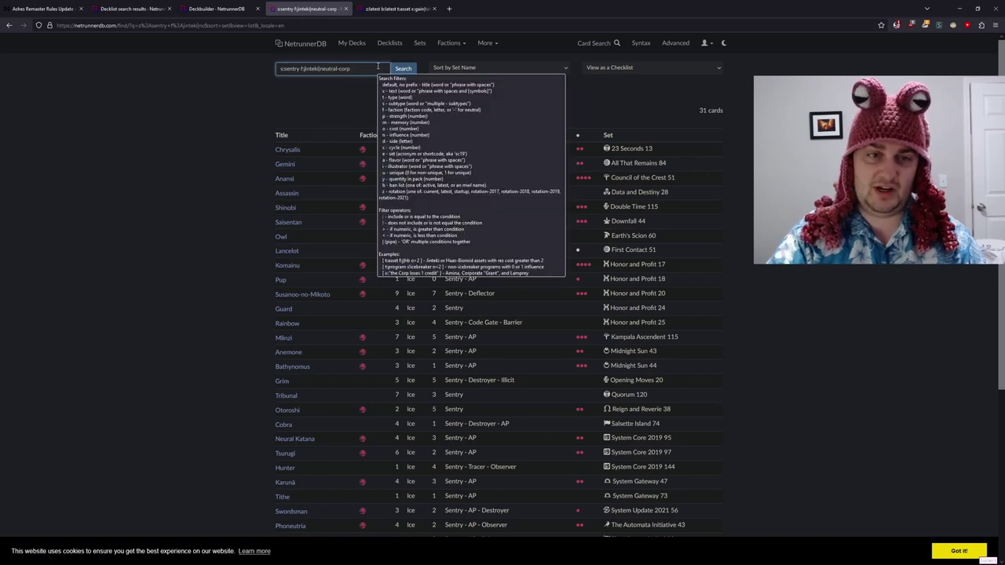
text(b:latest)
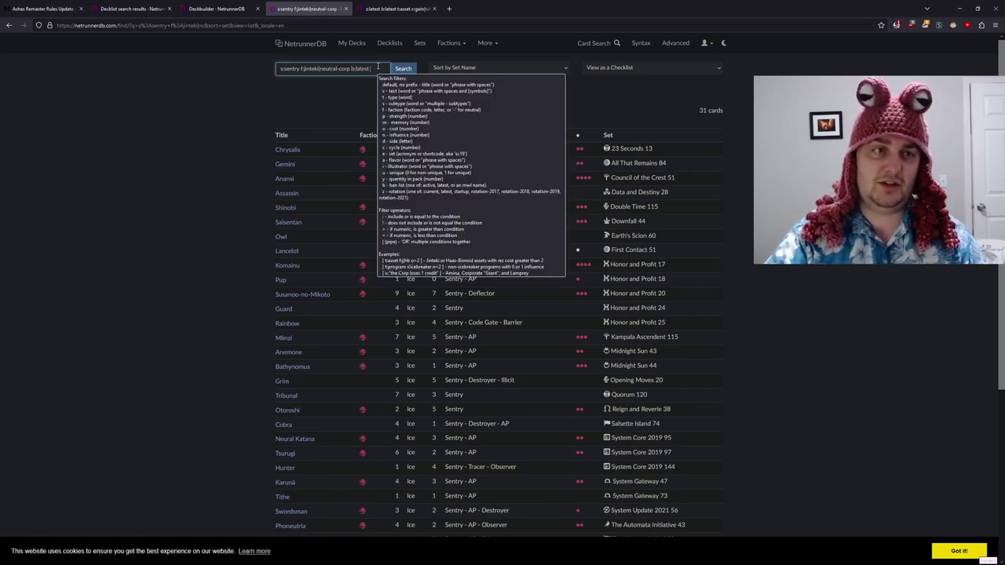
text( x:)
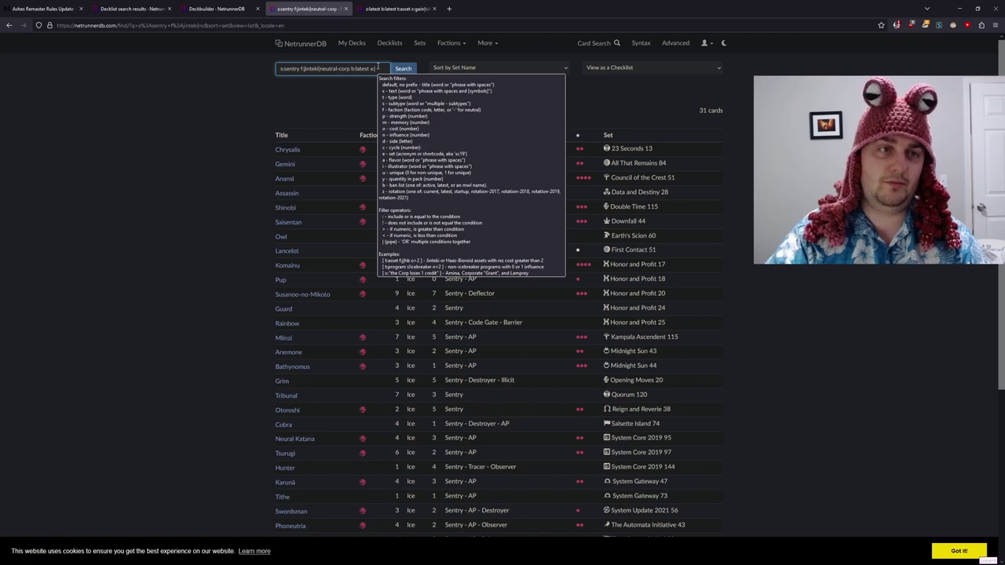
text(lose)
key(Return)
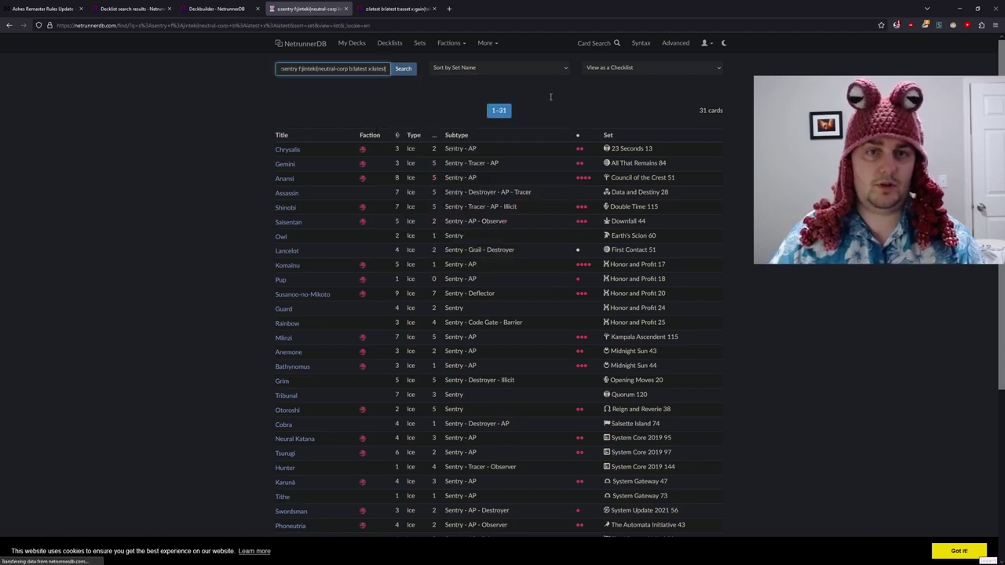
click(384, 71)
key(Left)
key(Left)
key(Left)
key(Left)
key(Left)
key(Left)
key(Left)
key(Left)
key(Left)
key(Left)
key(Left)
key(Left)
key(Left)
key(Left)
key(Left)
key(Left)
key(Left)
key(Left)
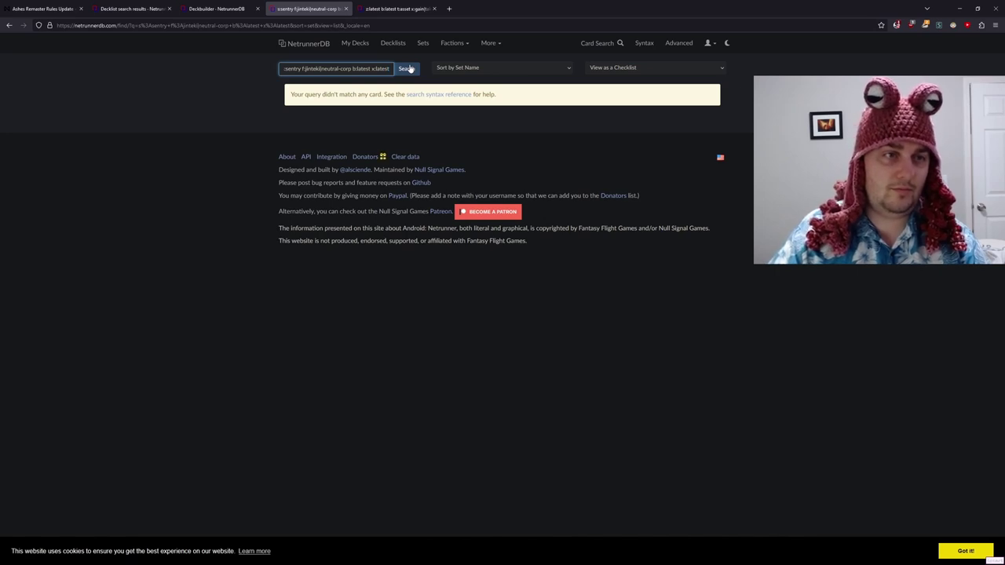
key(Right)
key(Right)
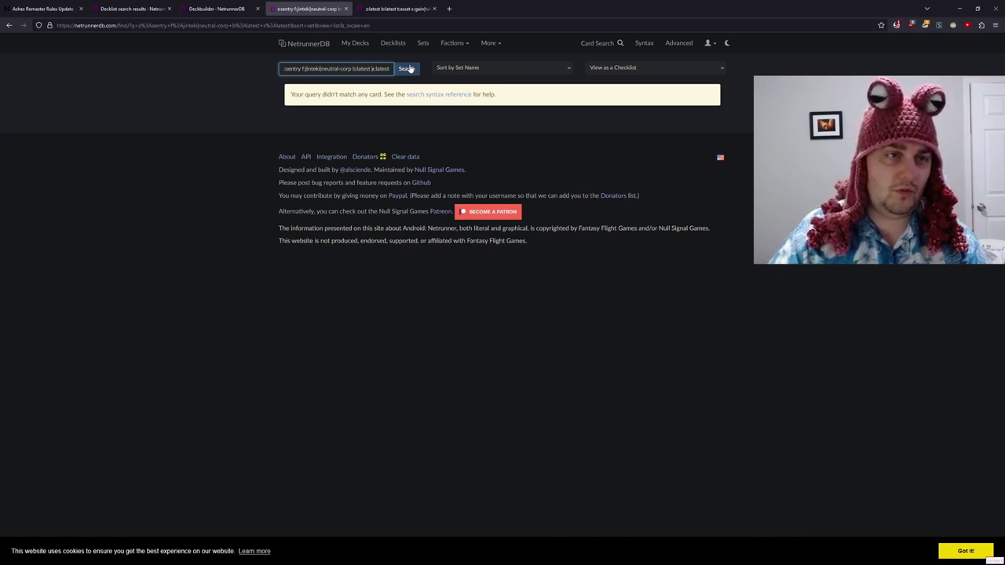
key(Right)
key(Right)
key(Right)
key(Right)
key(Right)
key(Delete)
text(z)
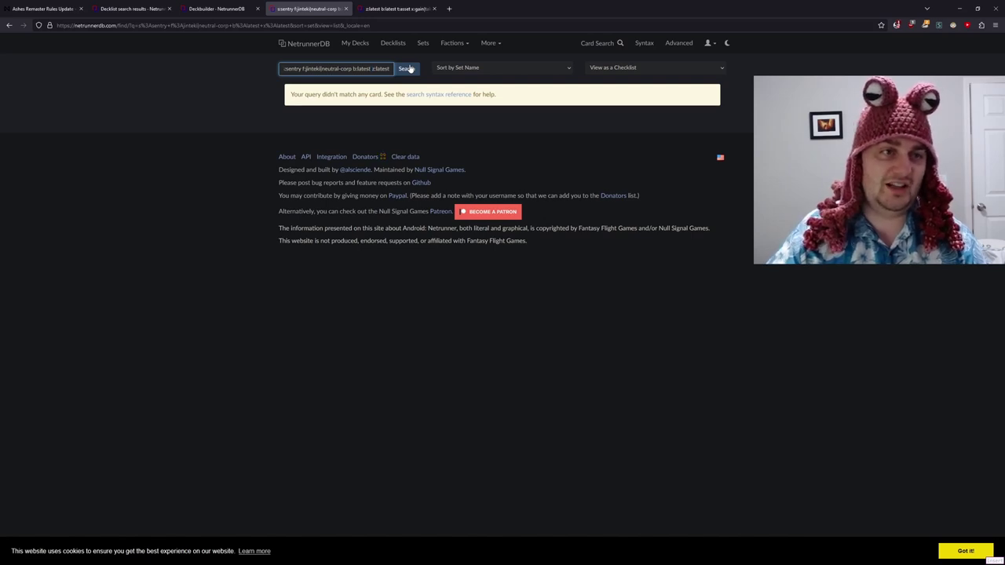
click(409, 69)
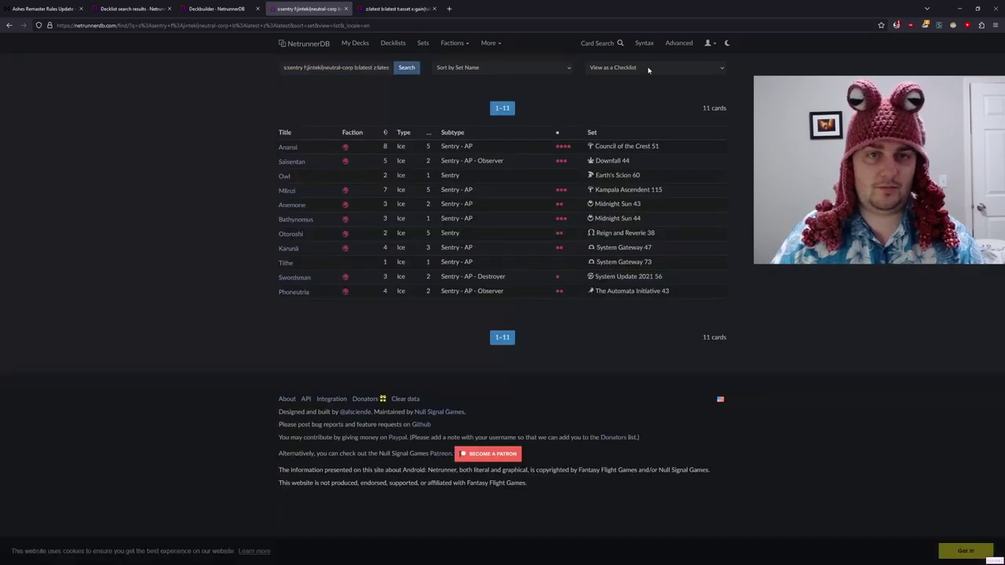
- Show the sentry search results as card images only
click(637, 68)
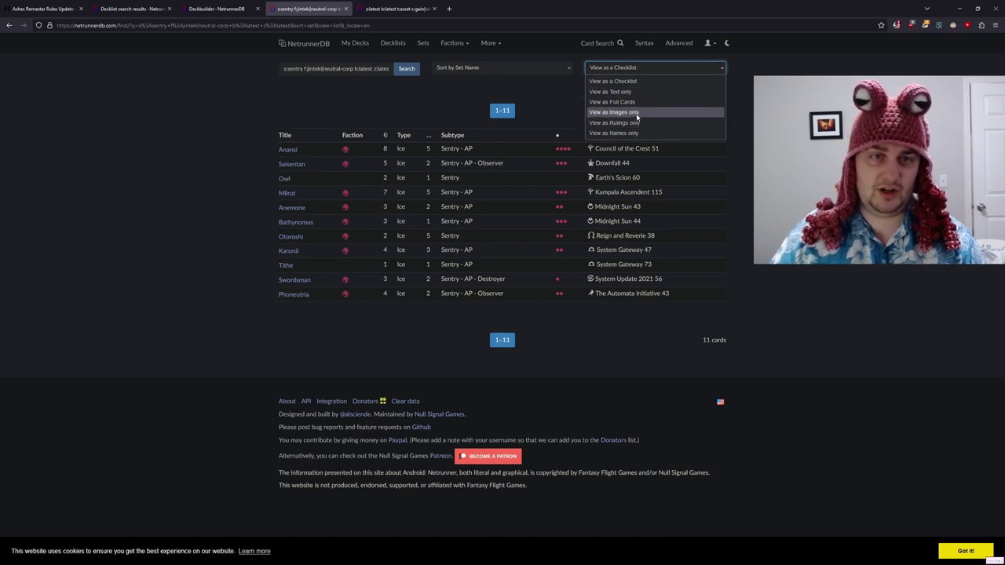
click(636, 116)
click(405, 68)
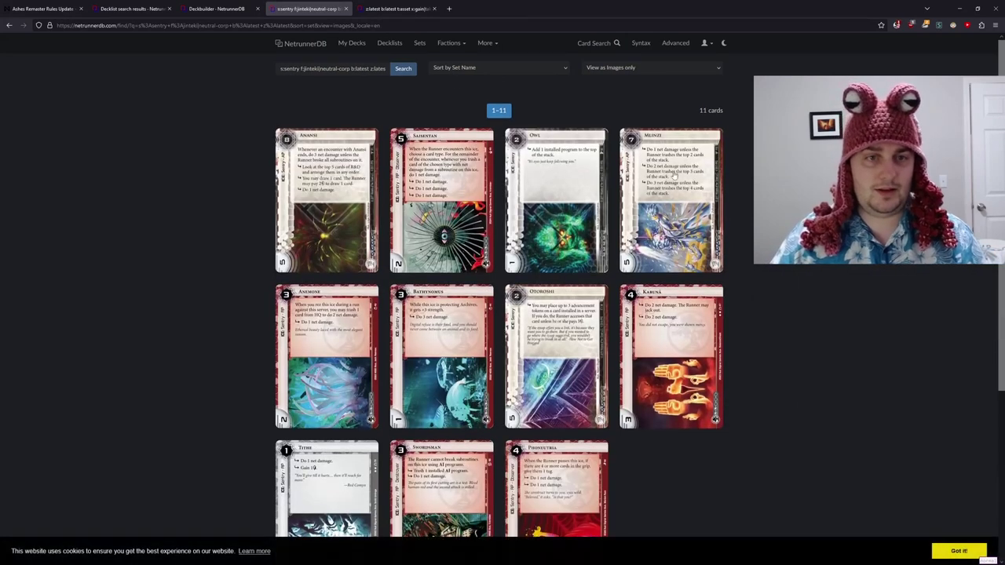
scroll(617, 158, down, 1)
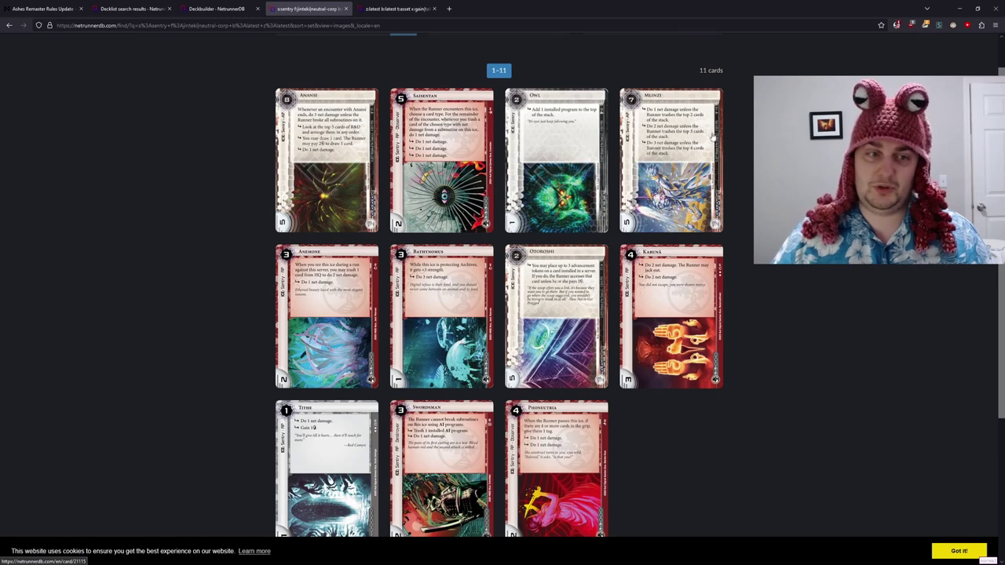
scroll(712, 137, down, 1)
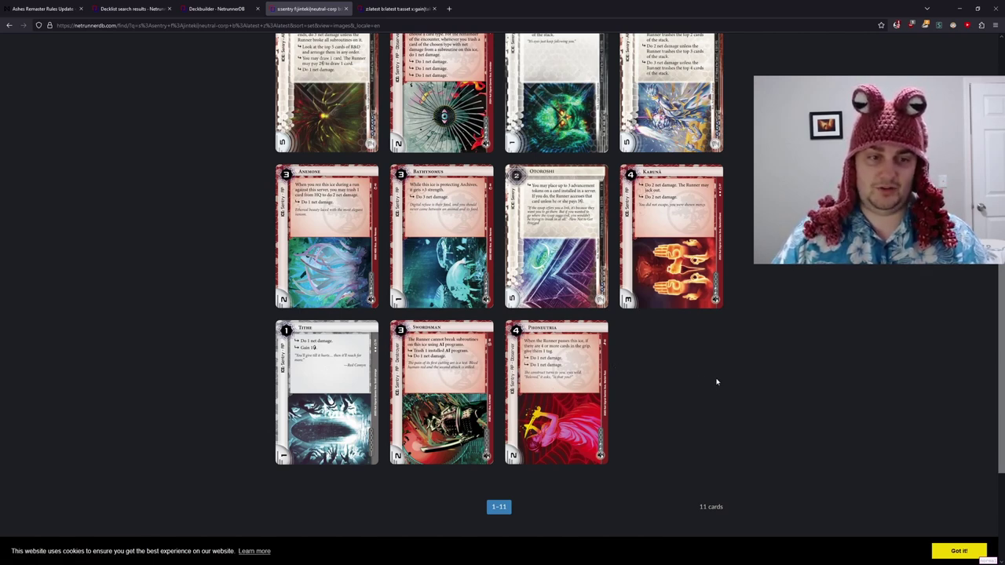
scroll(437, 378, up, 1)
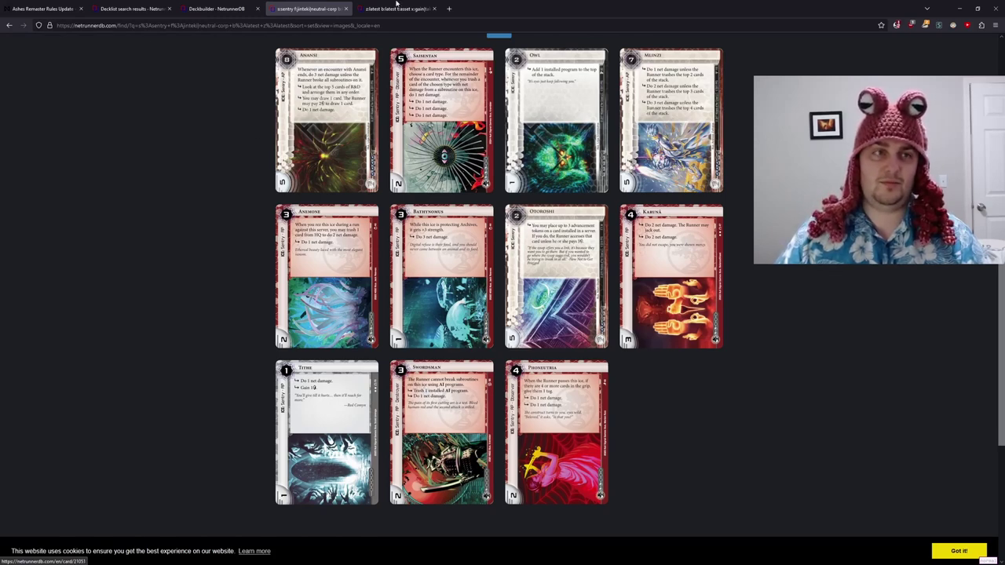
- Back in the deck builder, add one Anansi via the 'anan' filter
click(220, 8)
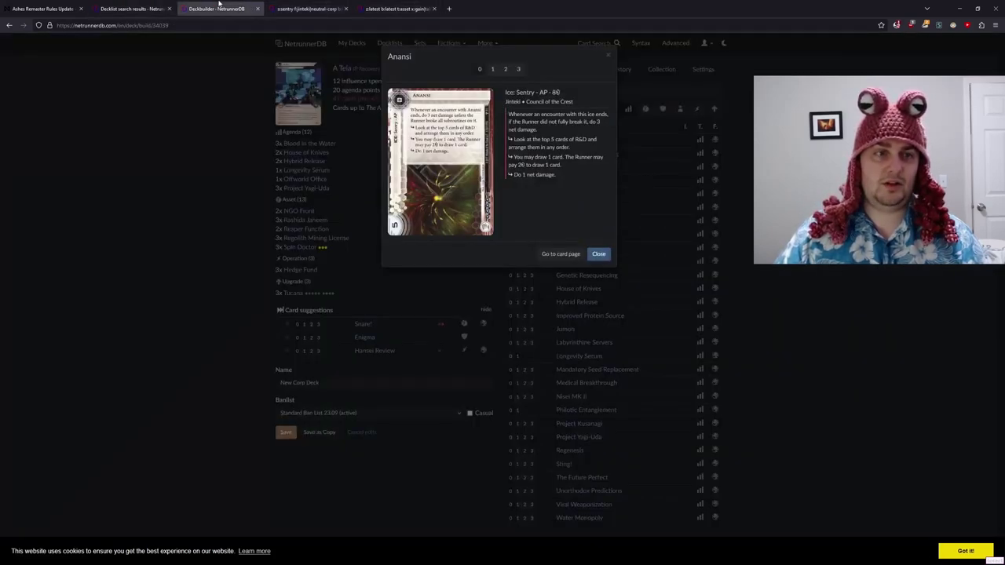
click(610, 50)
click(567, 92)
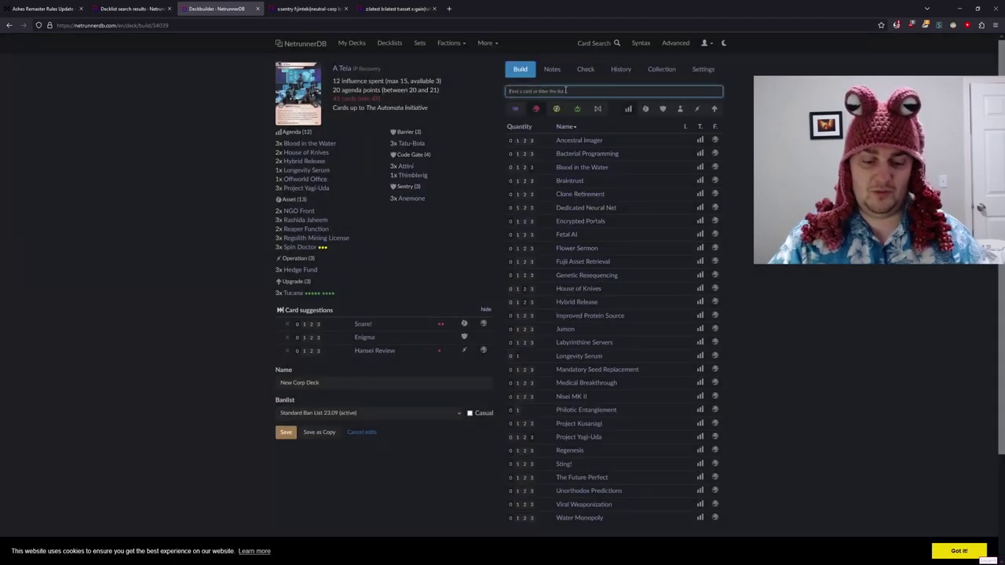
text(anan)
key(Return)
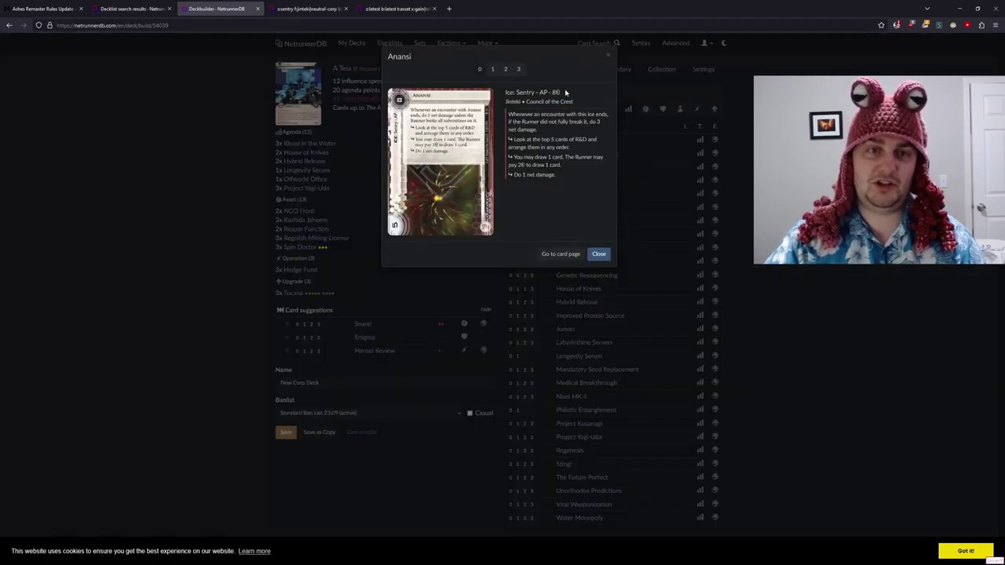
- Add one Swordsman as a fifth Sentry, bringing the deck to 43 cards
text(1)
text(sword)
key(Return)
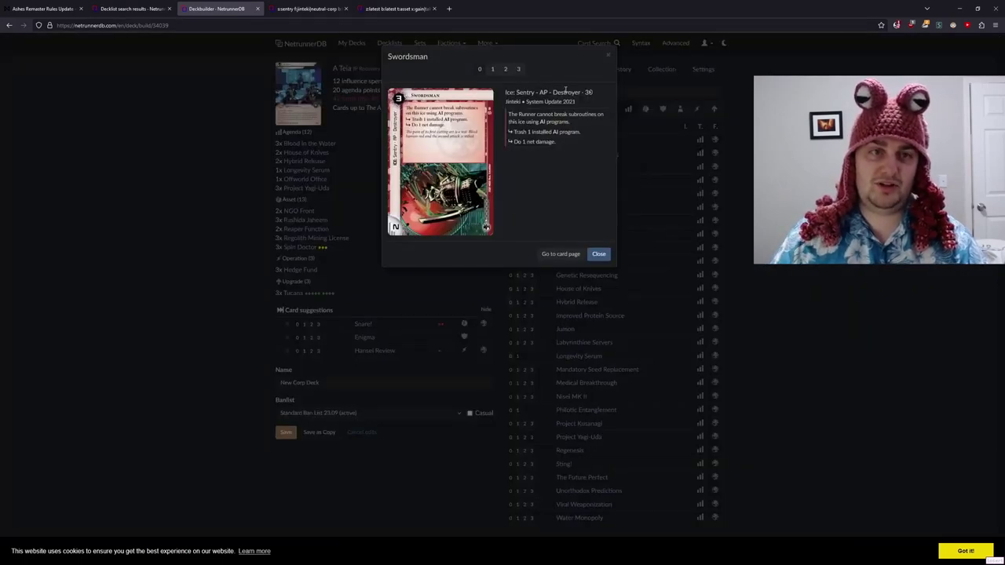
key(1)
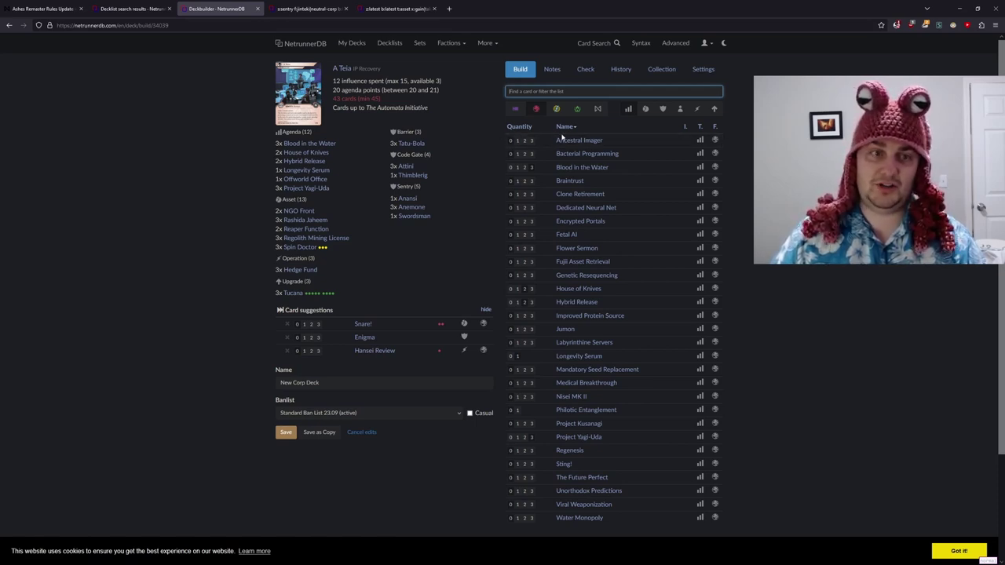
mouse_move(425, 177)
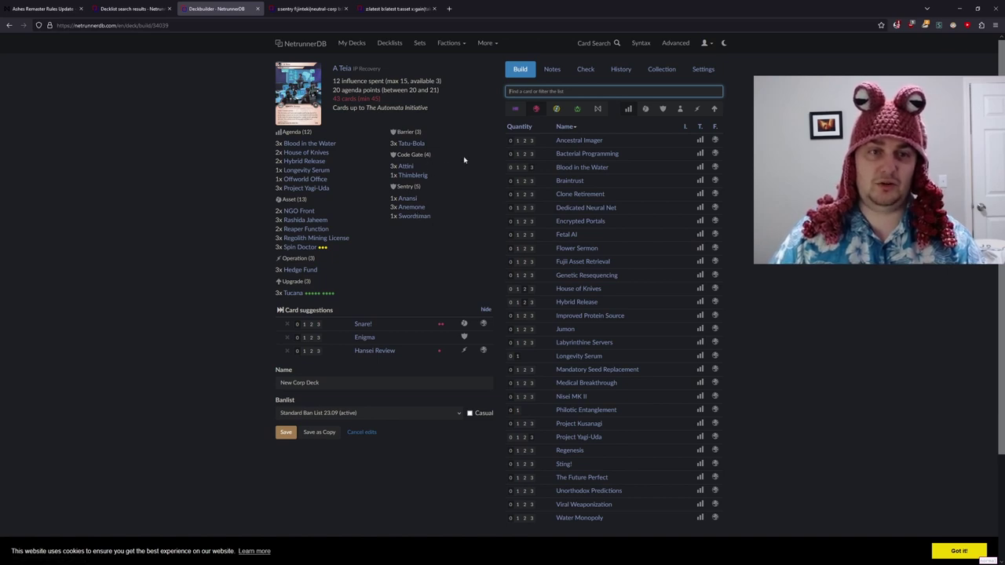
click(306, 9)
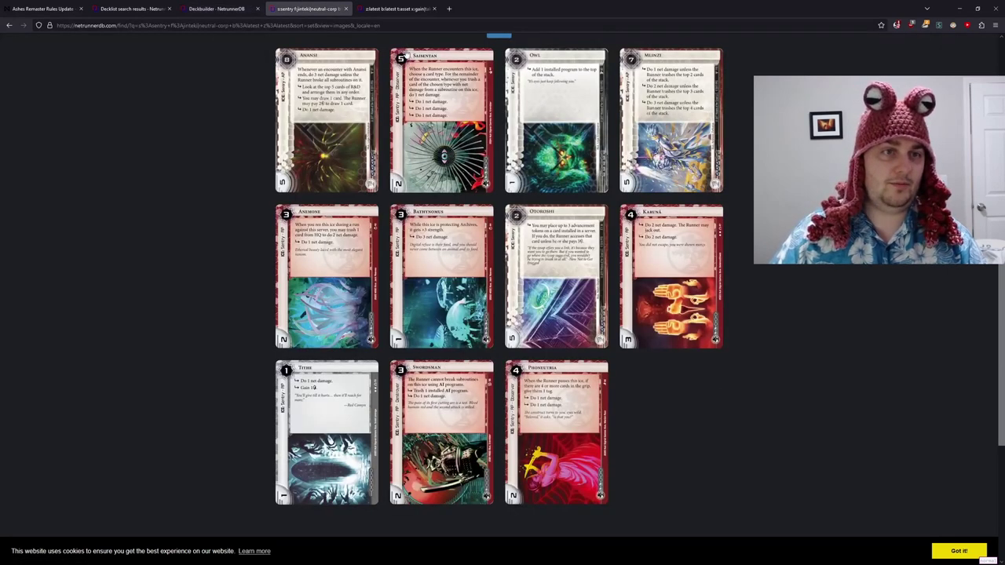
- Add one Afshar as a fifth Code Gate, making 44 cards with 14 influence
scroll(391, 68, up, 1)
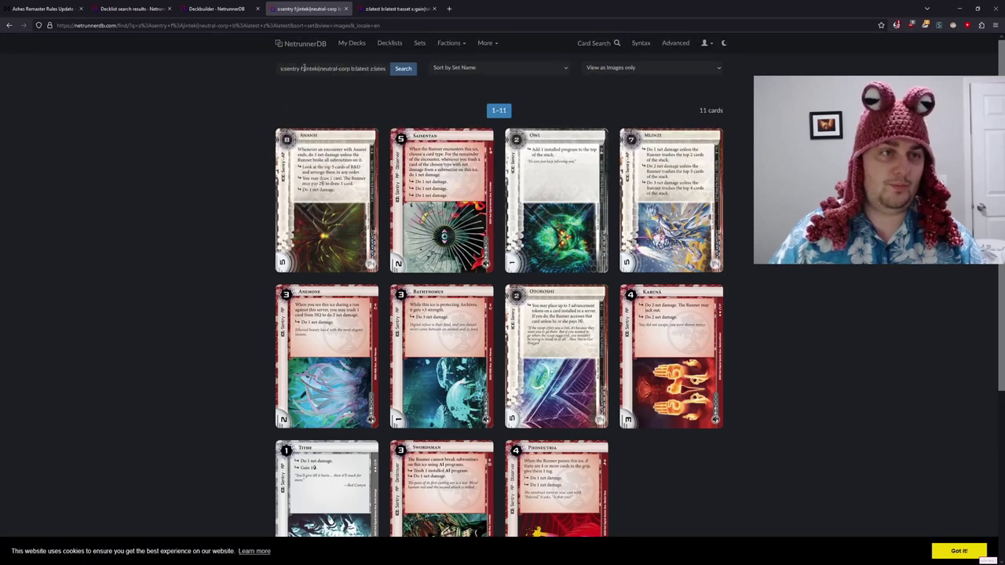
click(216, 9)
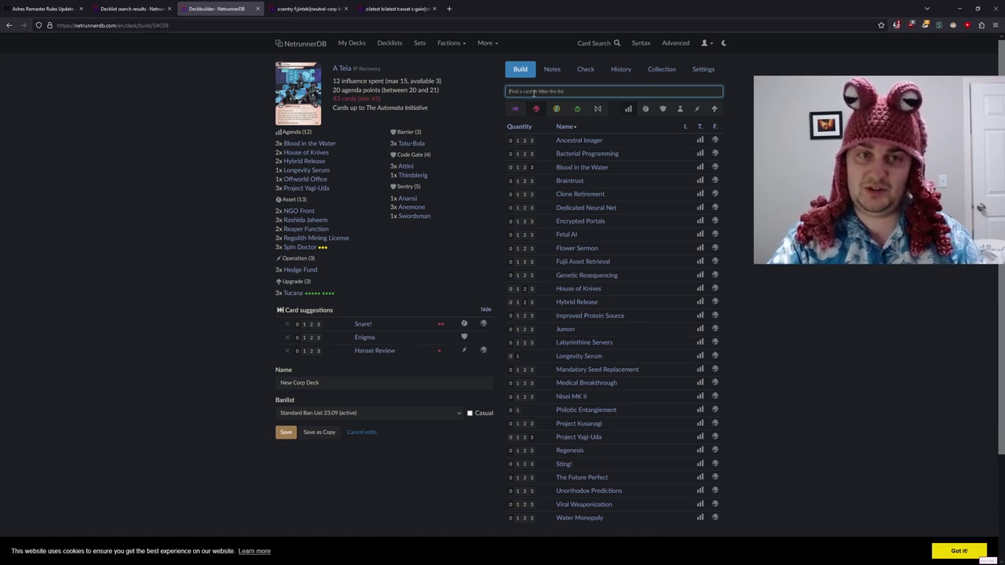
text(afshar)
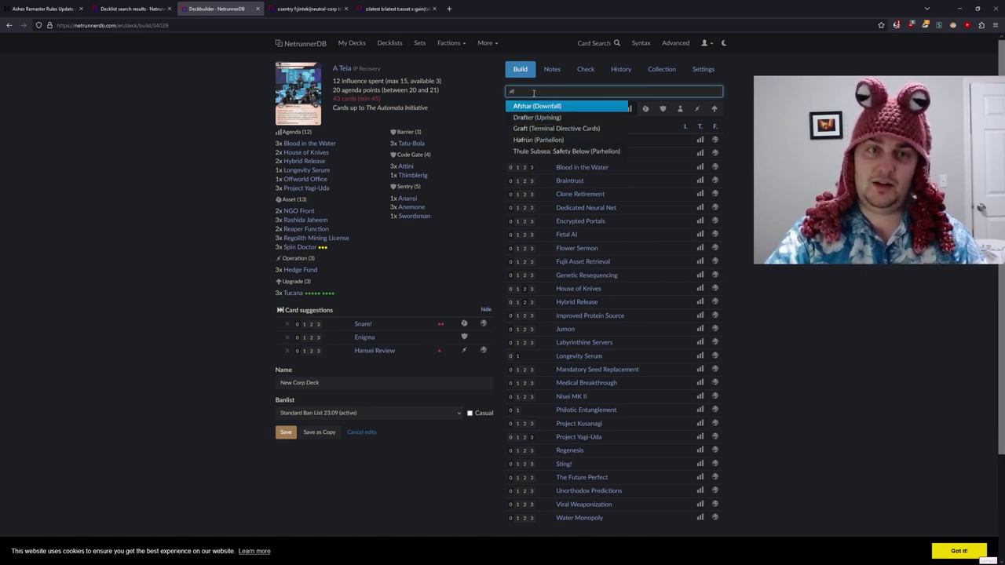
key(Return)
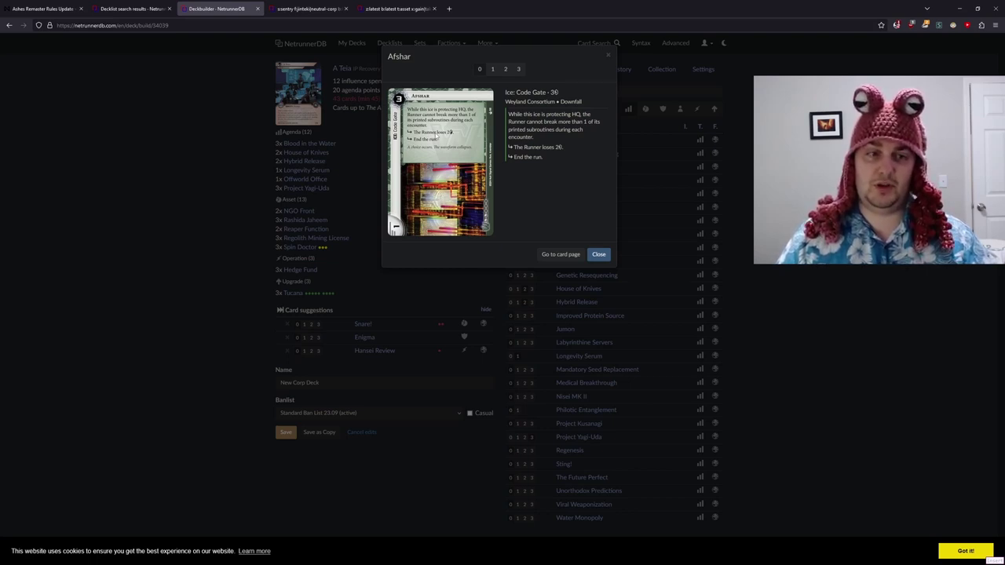
click(492, 69)
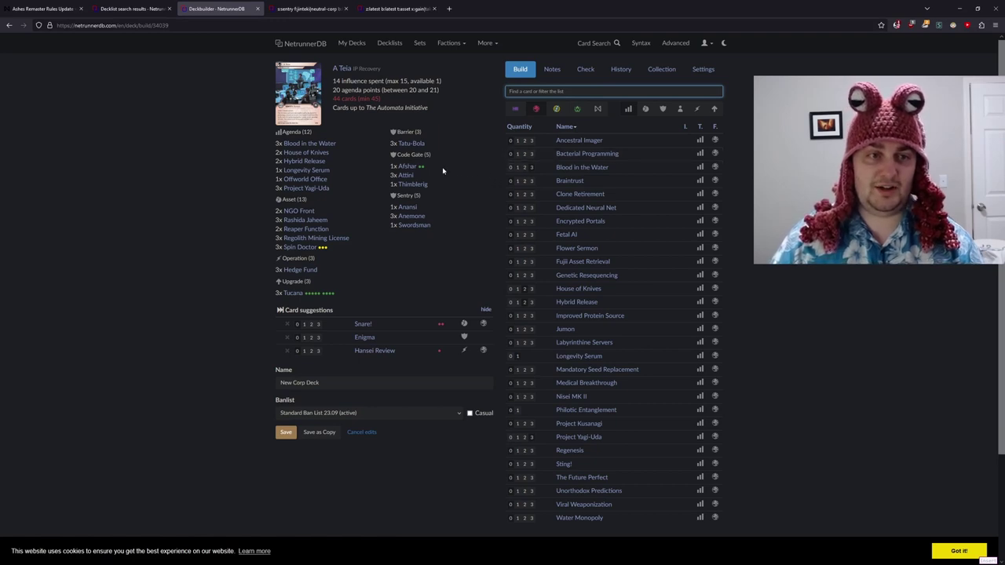
click(351, 9)
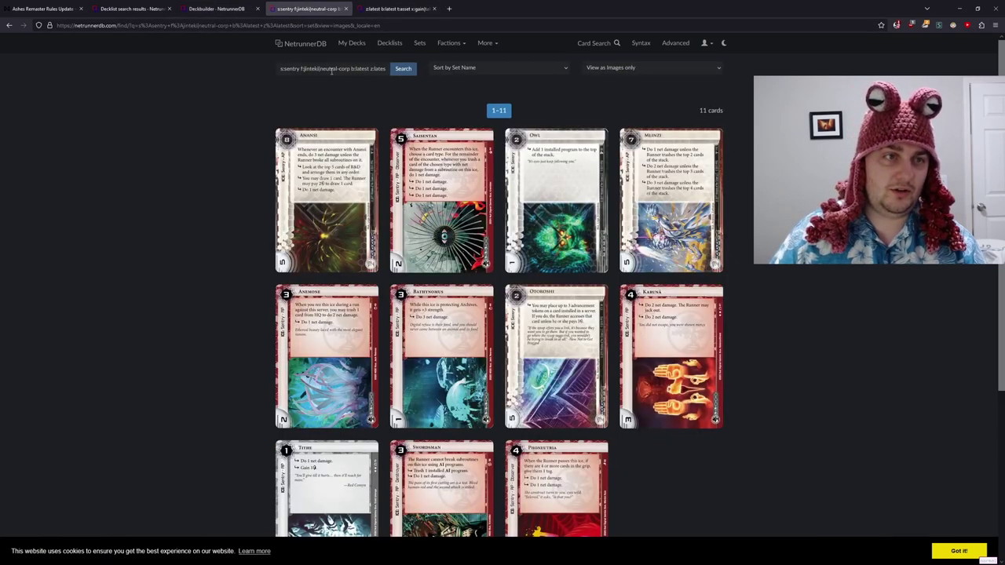
- Change the card search from sentry to barrier and review the six results
double_click(291, 69)
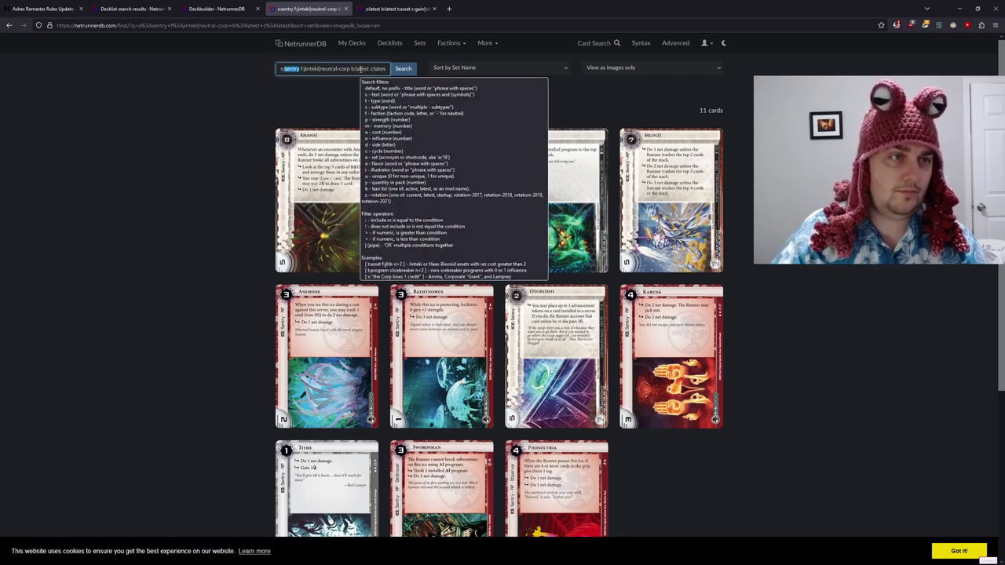
text(barrier)
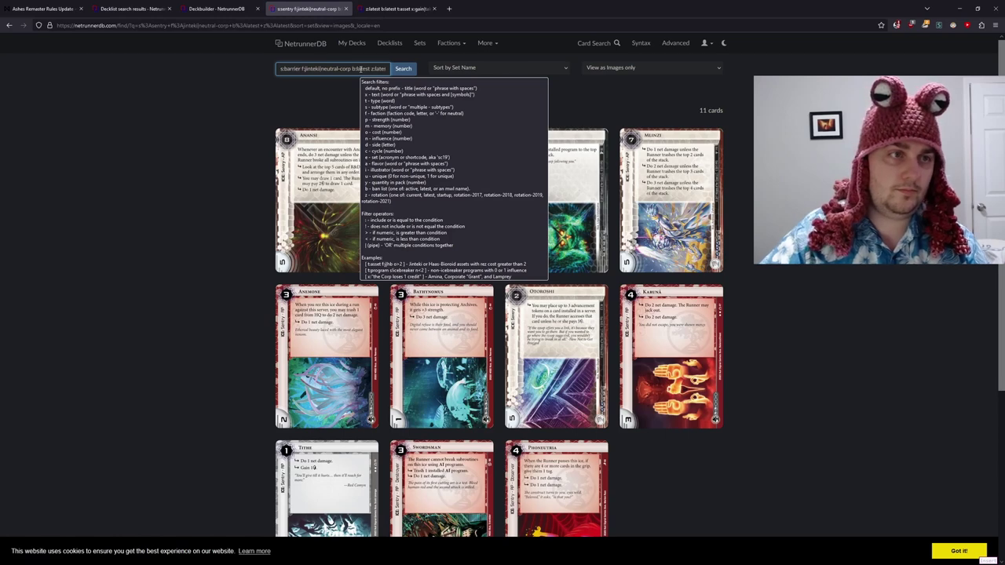
key(Return)
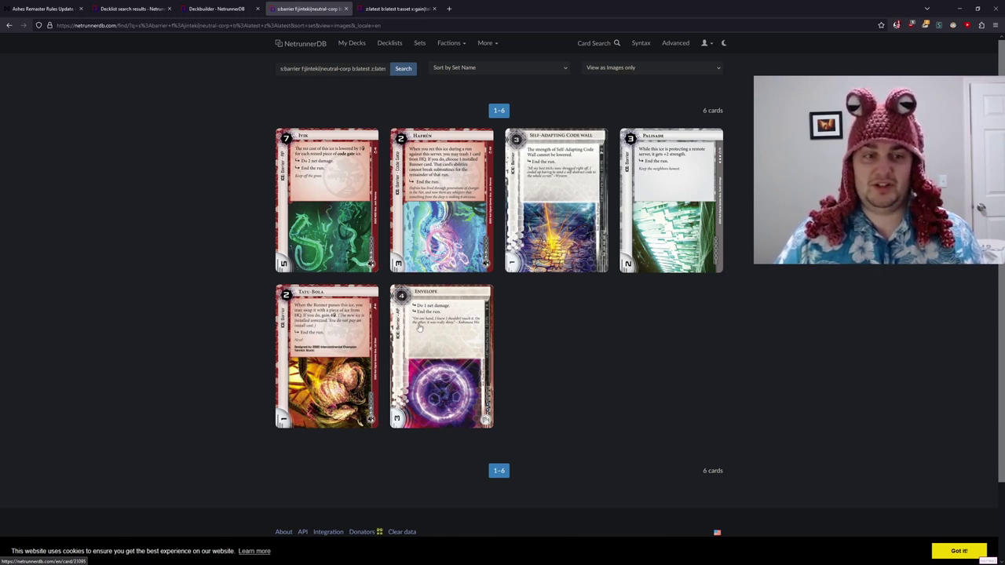
drag(236, 101, 723, 197)
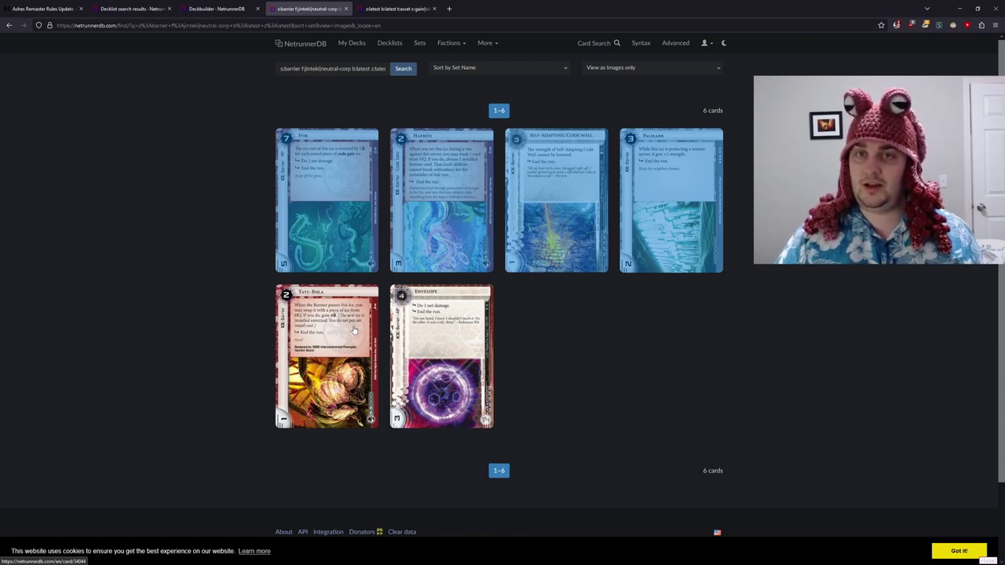
click(213, 240)
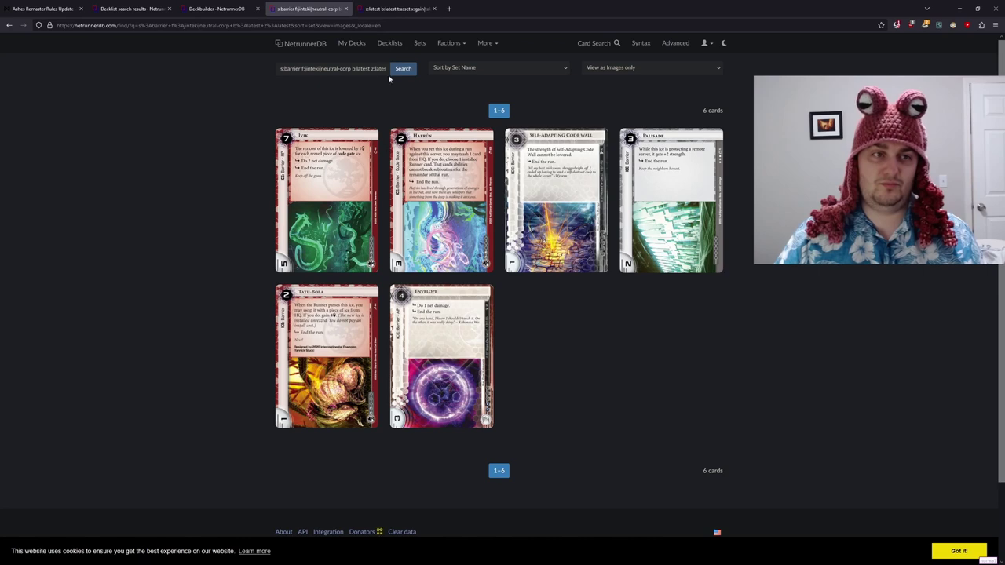
click(217, 7)
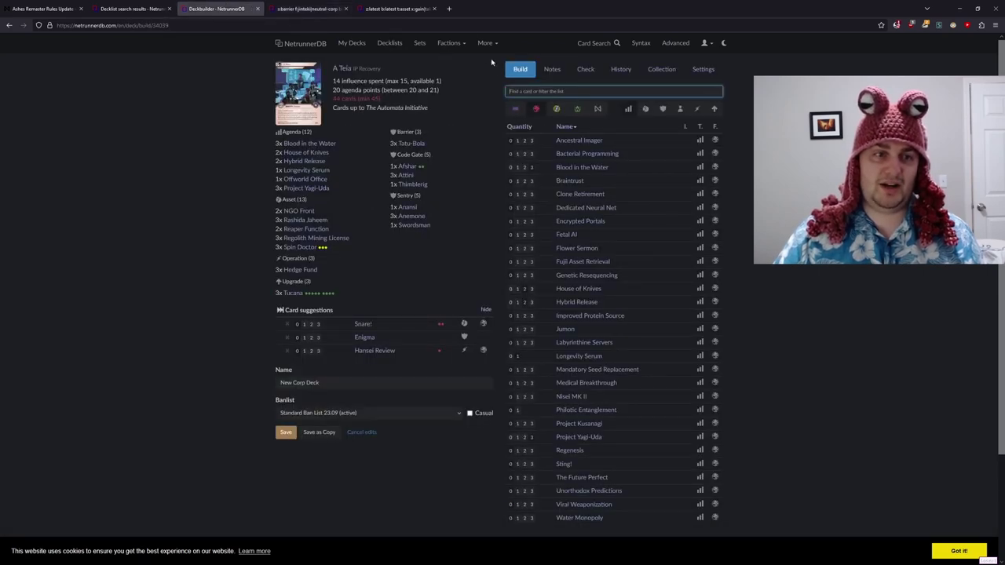
- Raise Anansi to two copies in the deck, then check the asset and barrier results
click(405, 206)
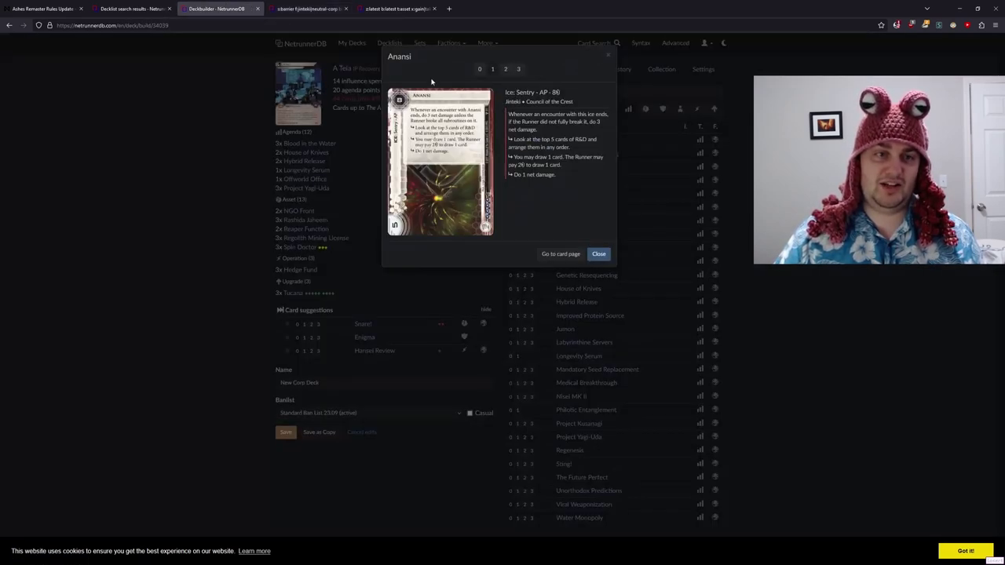
click(506, 69)
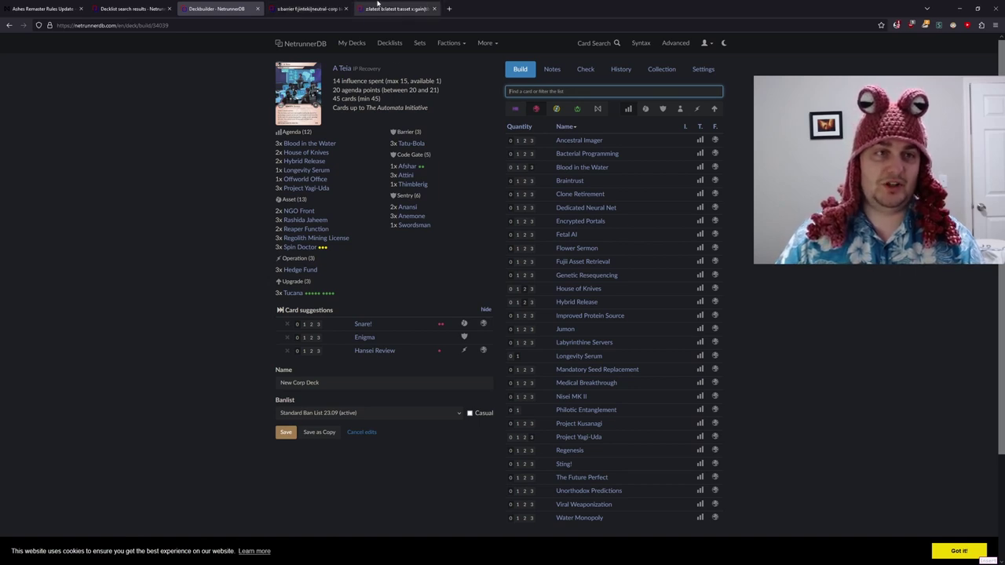
click(383, 8)
click(305, 7)
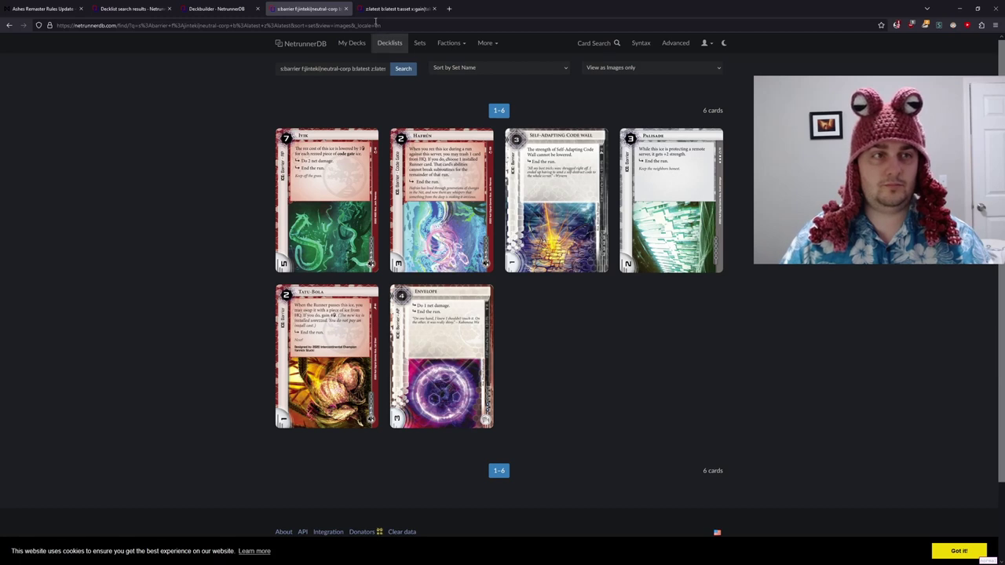
- Add two Ivik to the deck's Barrier ICE, reaching 47 cards
click(223, 6)
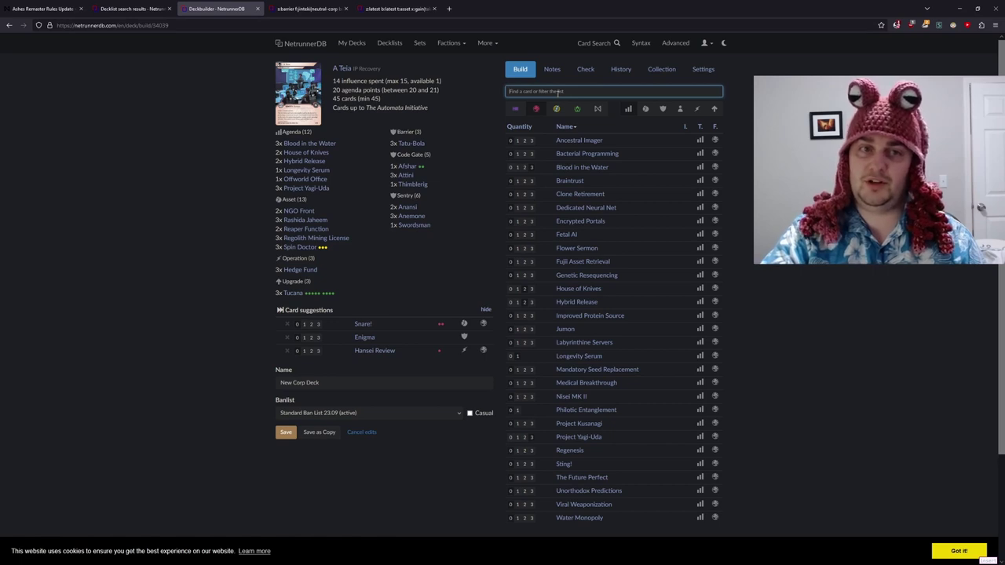
text(ice)
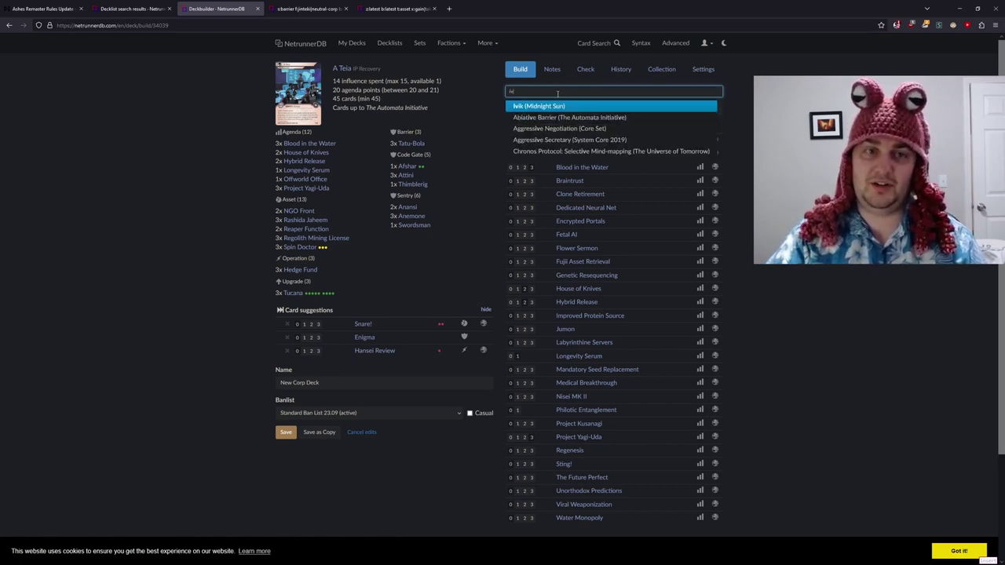
key(Return)
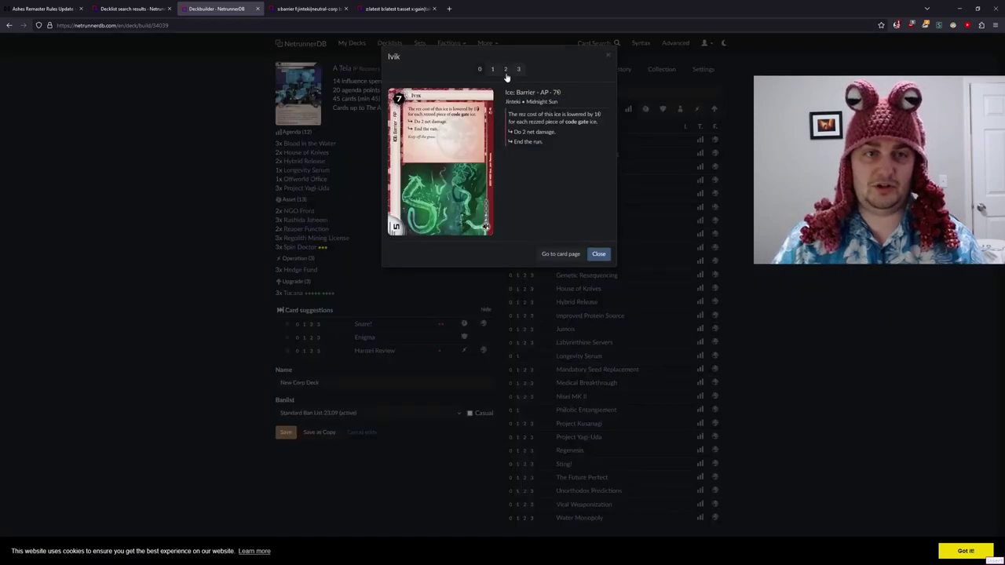
click(505, 70)
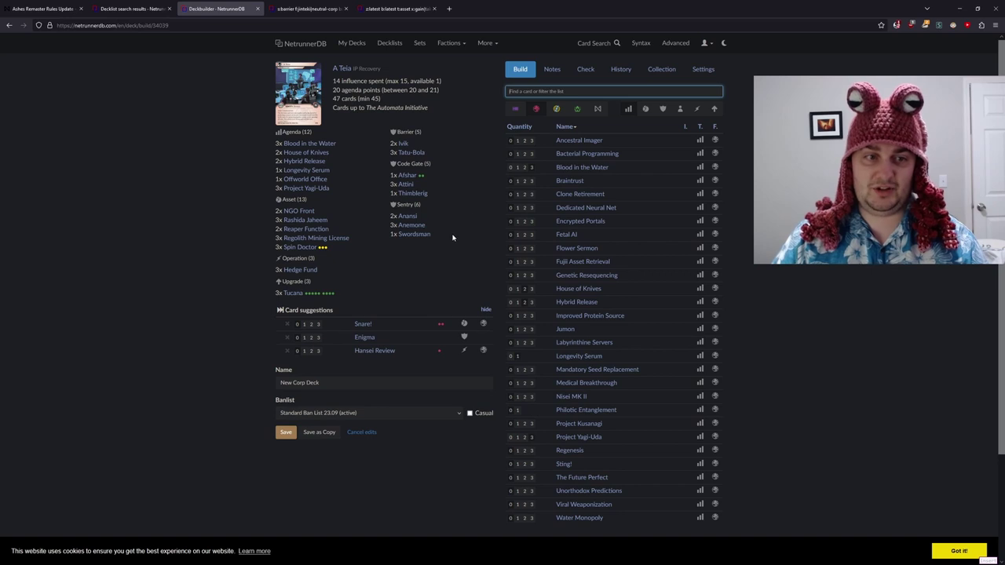
- Cut Anansi back to one copy and add two Diviner, making 48 cards
click(409, 221)
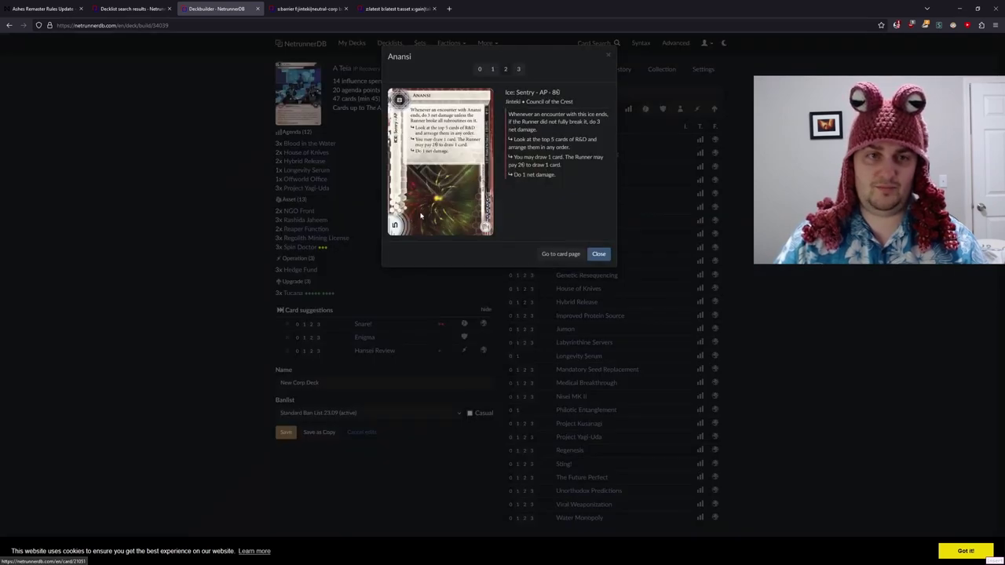
click(493, 71)
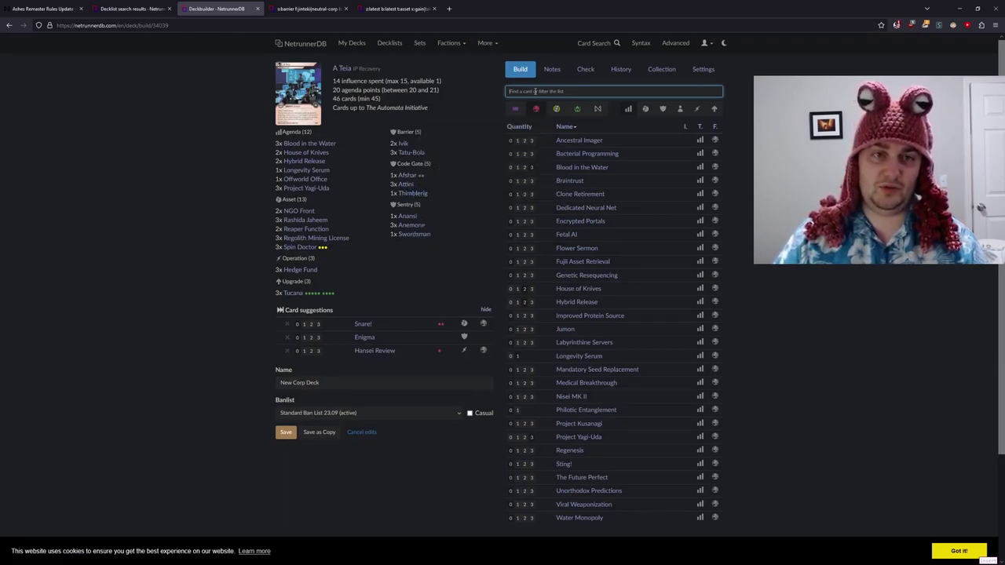
text(di)
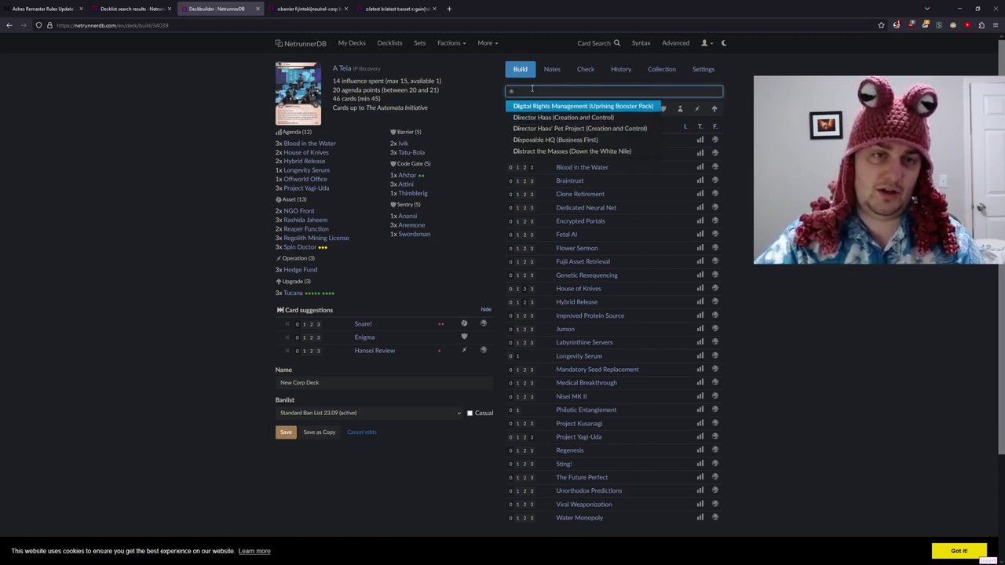
text(vi)
key(Down)
key(Up)
key(Return)
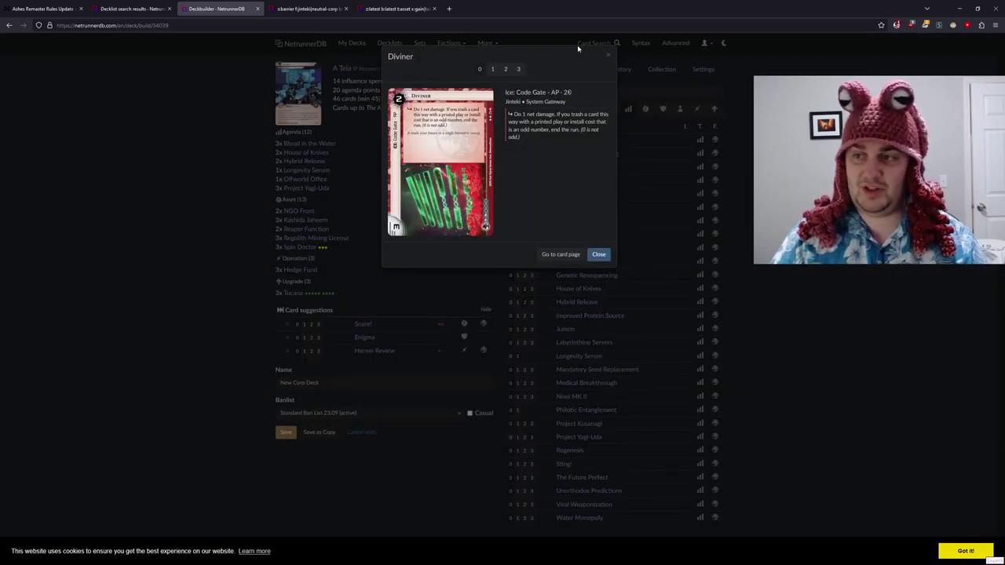
click(506, 70)
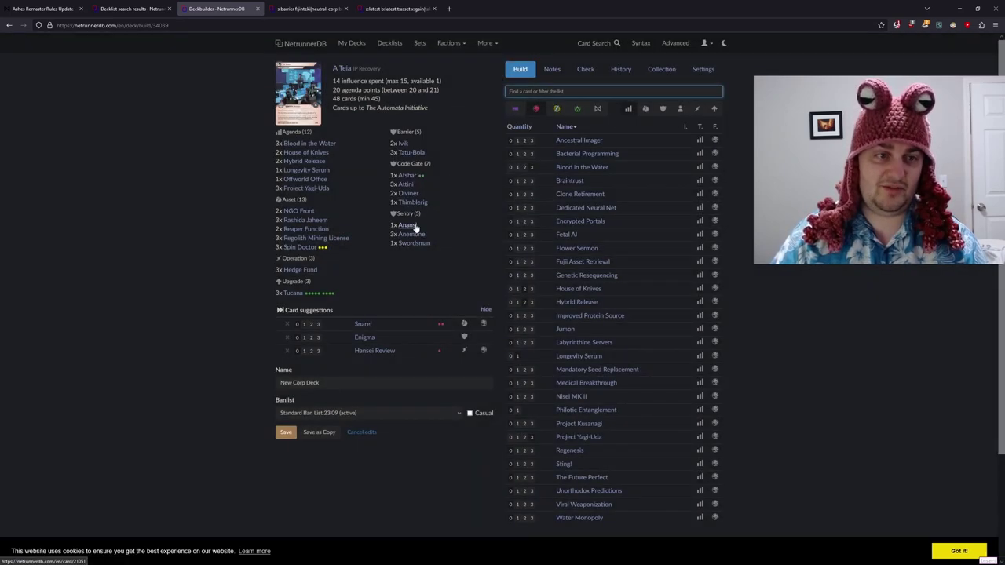
- Review the 48-card deck: 12 agendas, 13 assets, 17 ICE, 14 influence
mouse_move(410, 198)
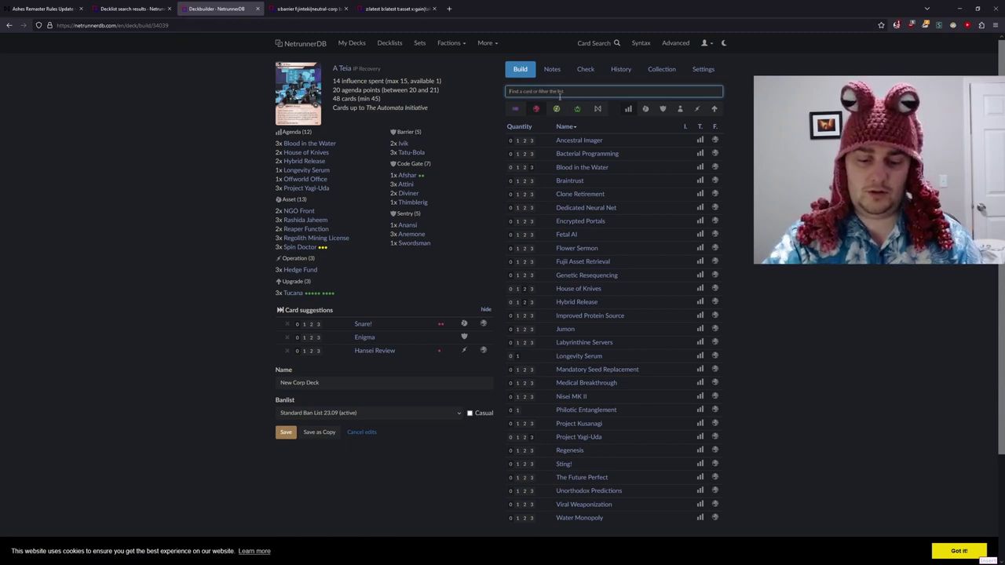
- Add one Eli 1.0 to the deck, then abandon a search for Predictive
text(eli)
key(Return)
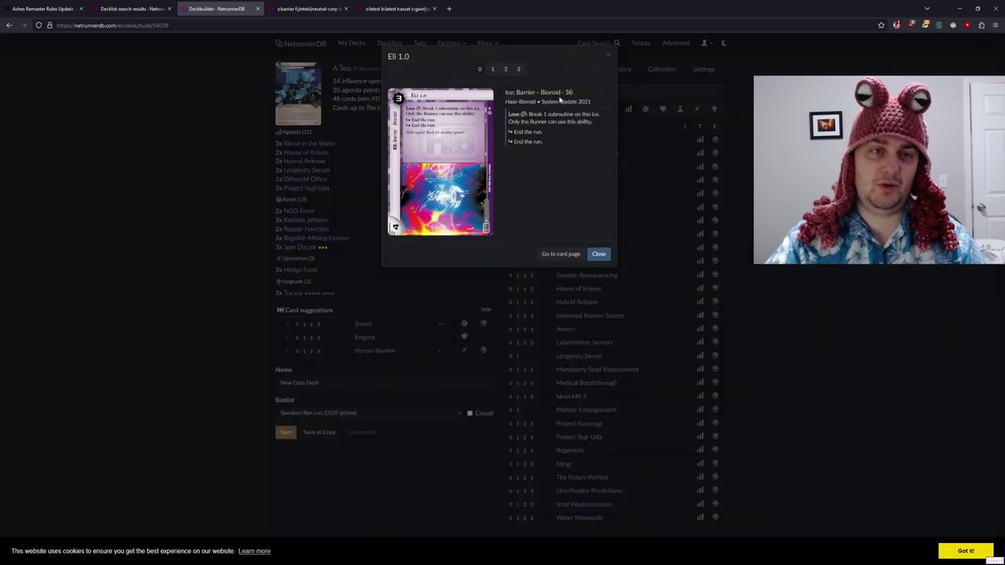
key(1)
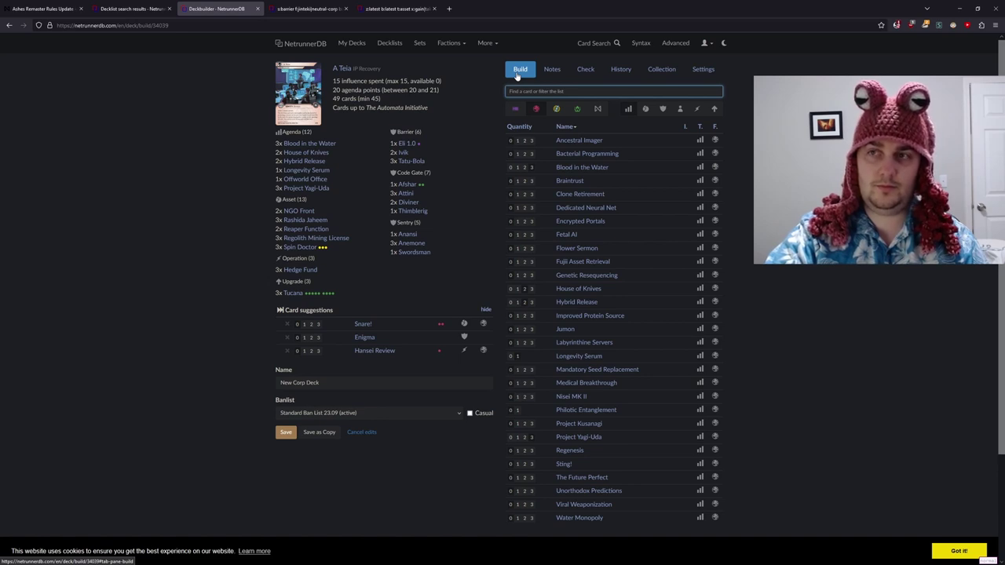
text(predi)
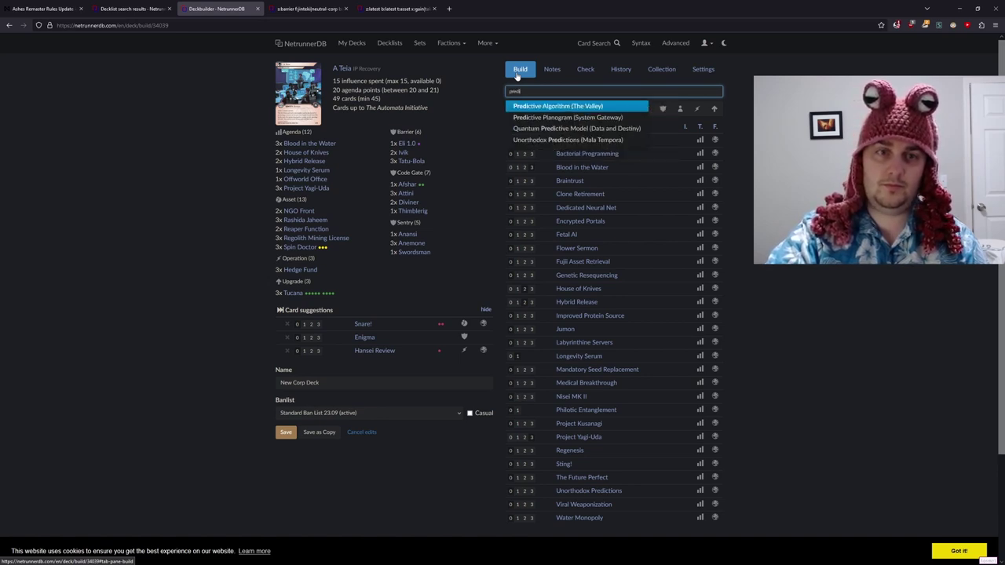
key(Return)
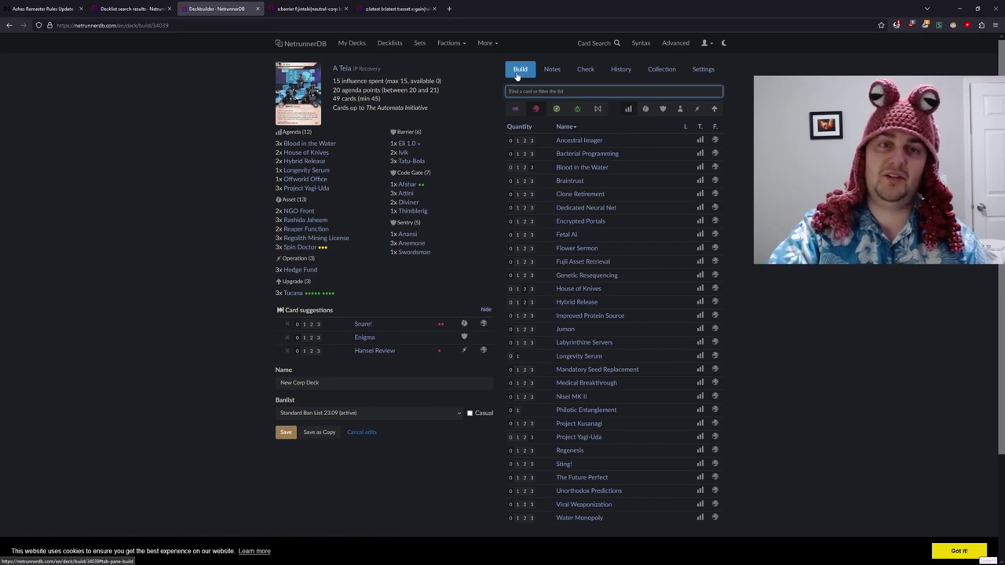
- Add one Magnet to the deck's code gates
text(magne)
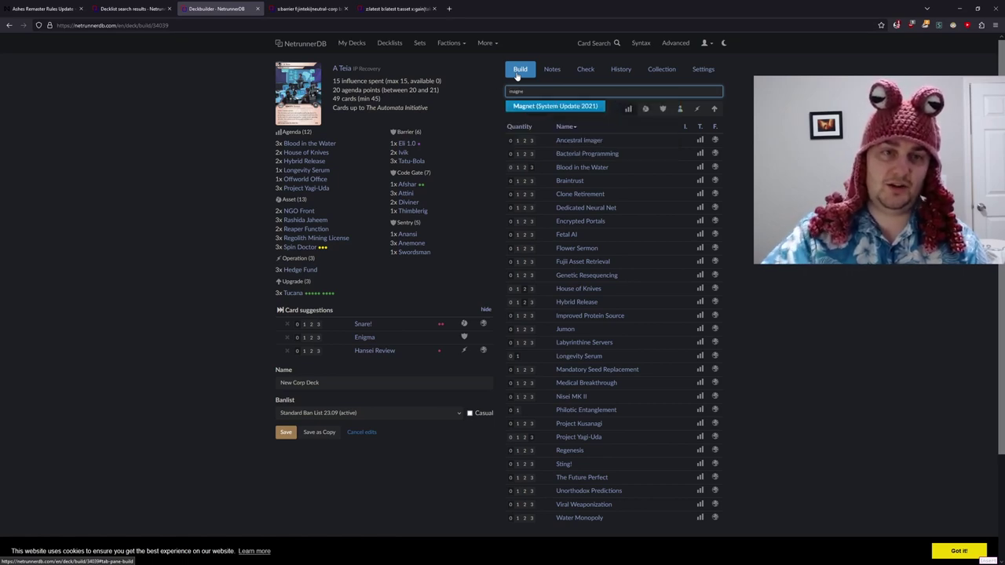
key(Return)
click(517, 70)
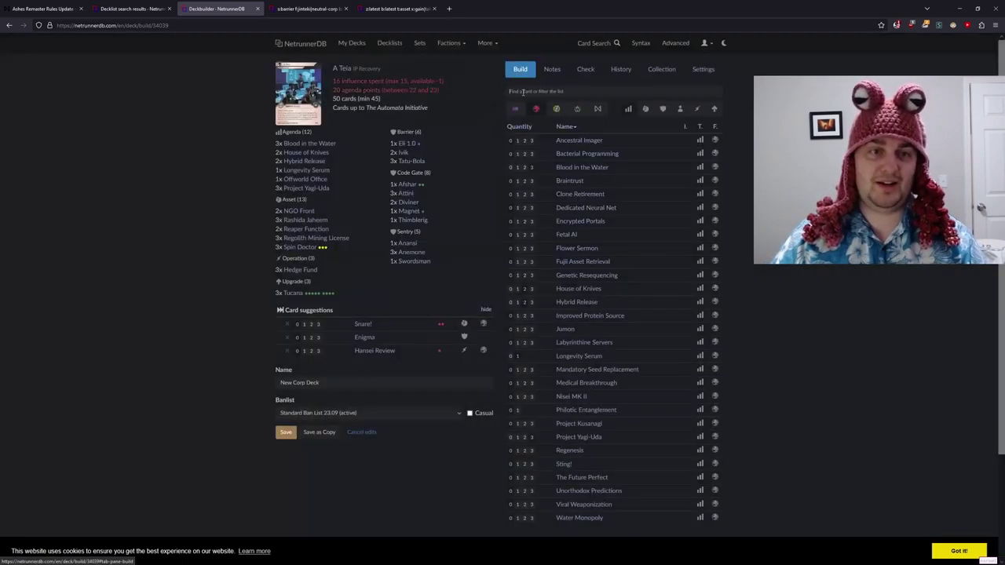
- Remove Eli 1.0 from the deck by setting its quantity to 0
text(eli)
key(Return)
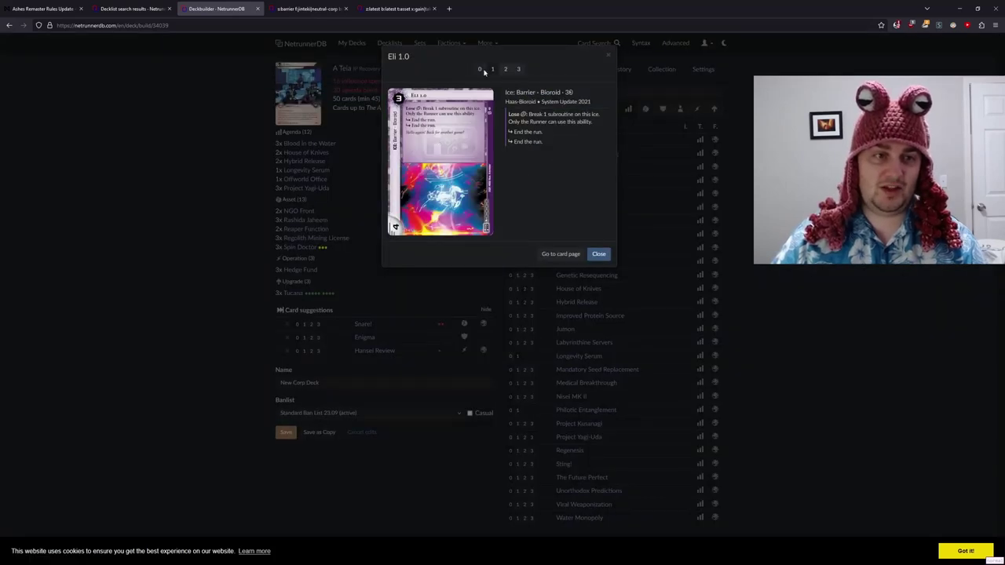
click(481, 70)
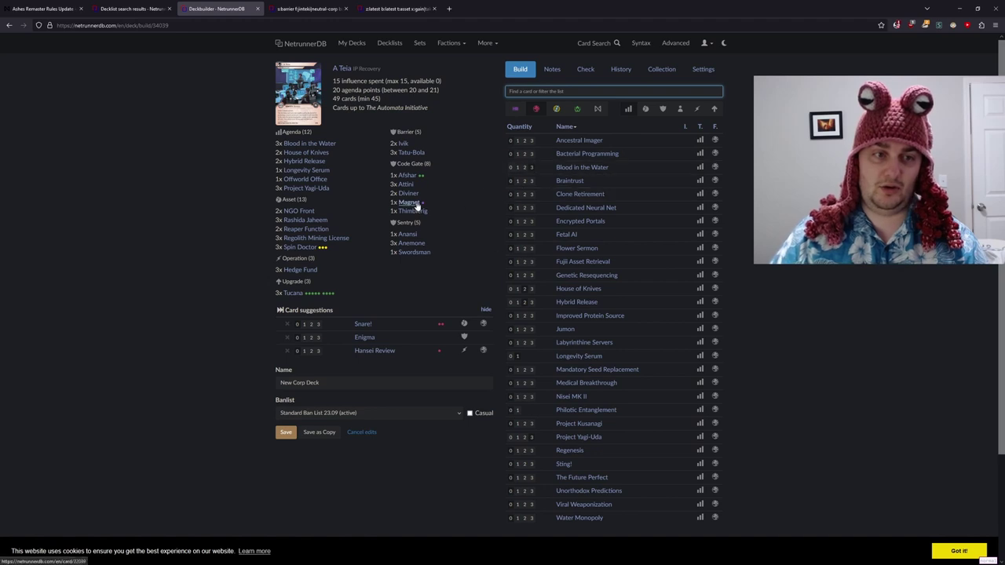
mouse_move(416, 206)
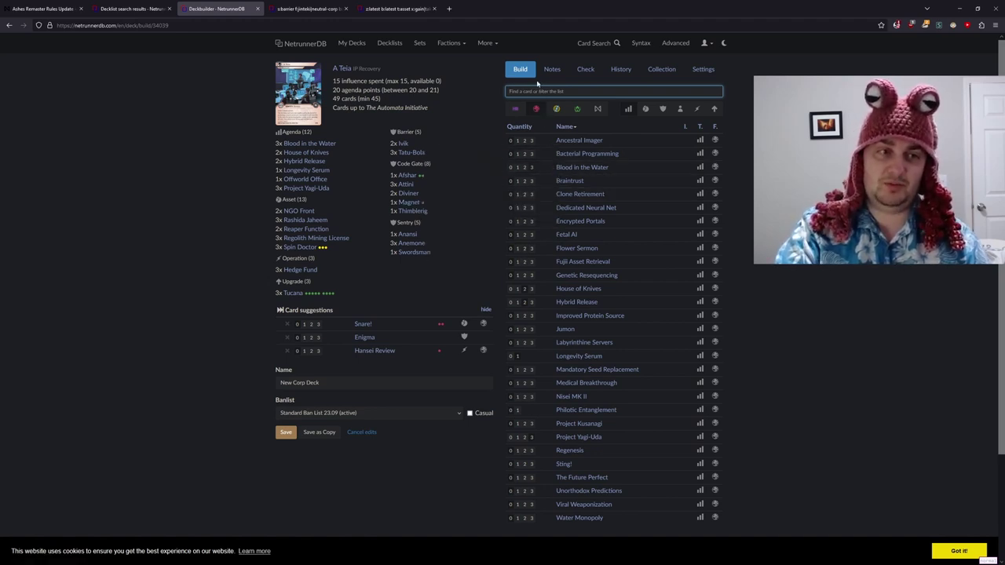
- Add two Mavirus to the upgrades and cut both Diviner copies, leaving 49 cards
text(mav)
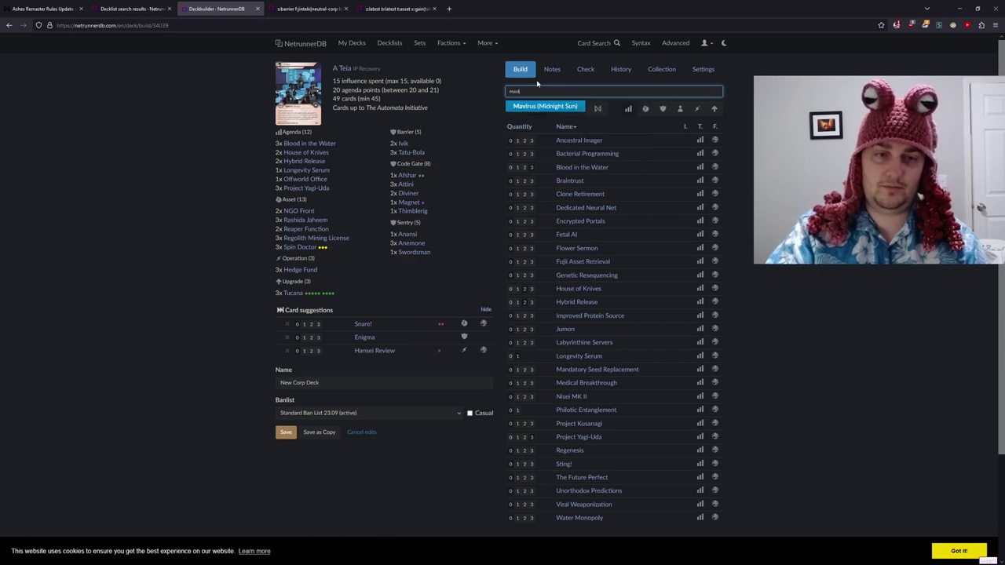
key(Return)
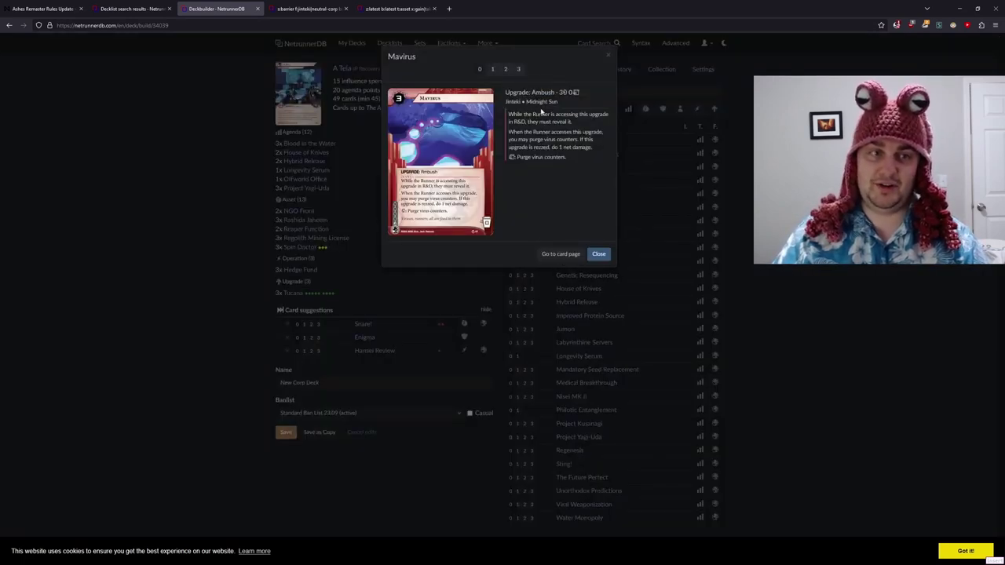
key(2)
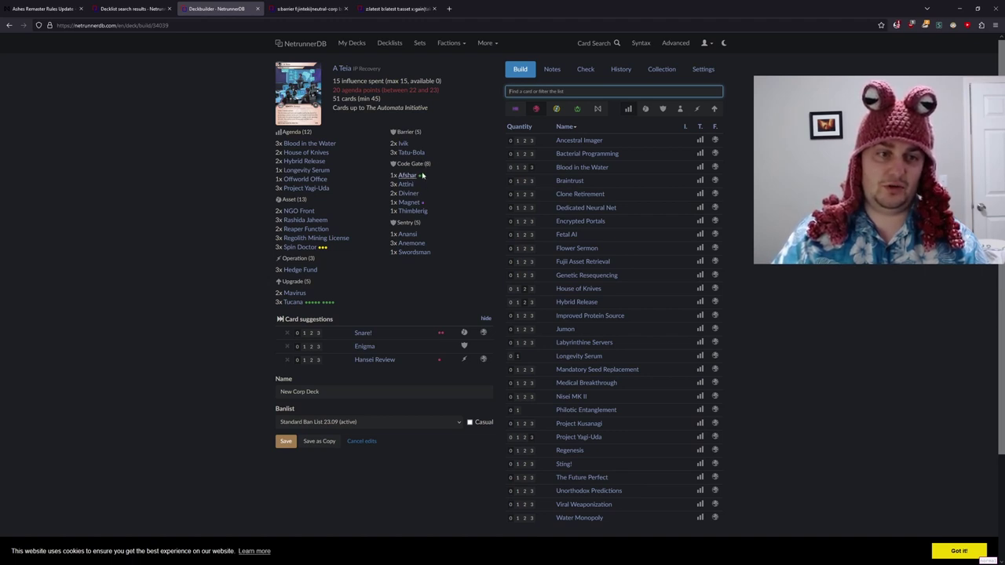
click(408, 193)
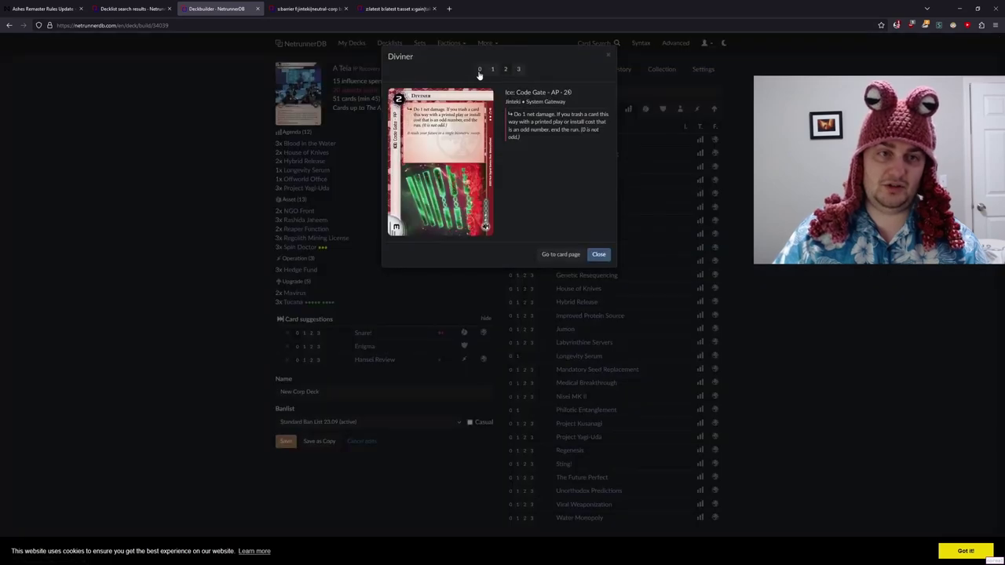
click(480, 70)
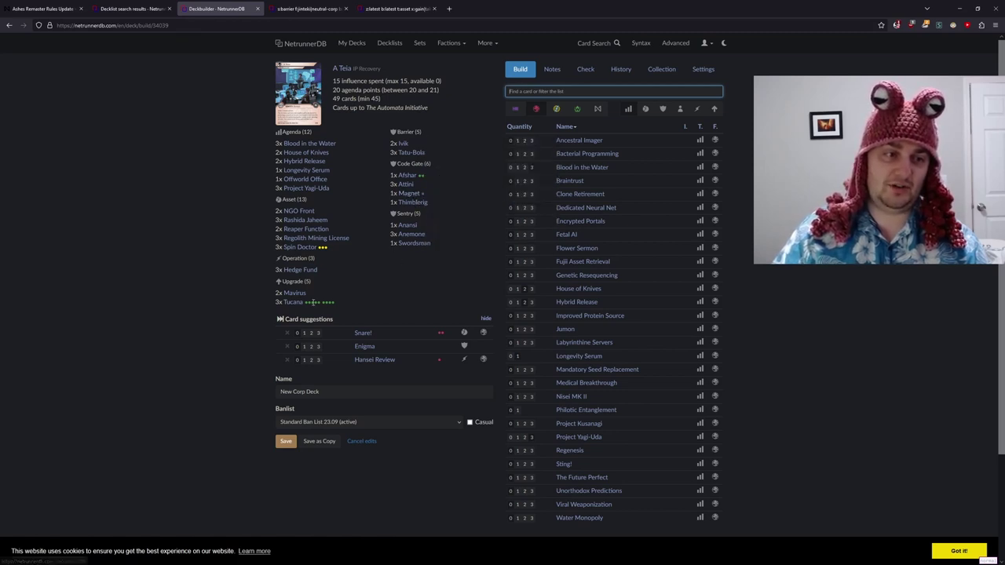
- Find Daniela Jorge Inácio and add one copy to the upgrades, bringing the deck to 50
mouse_move(296, 295)
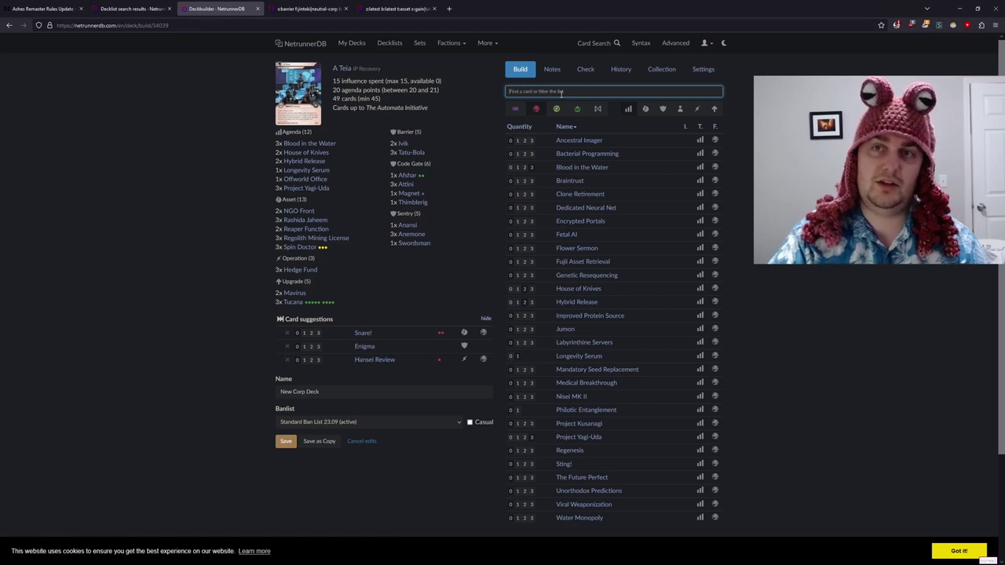
text(danie)
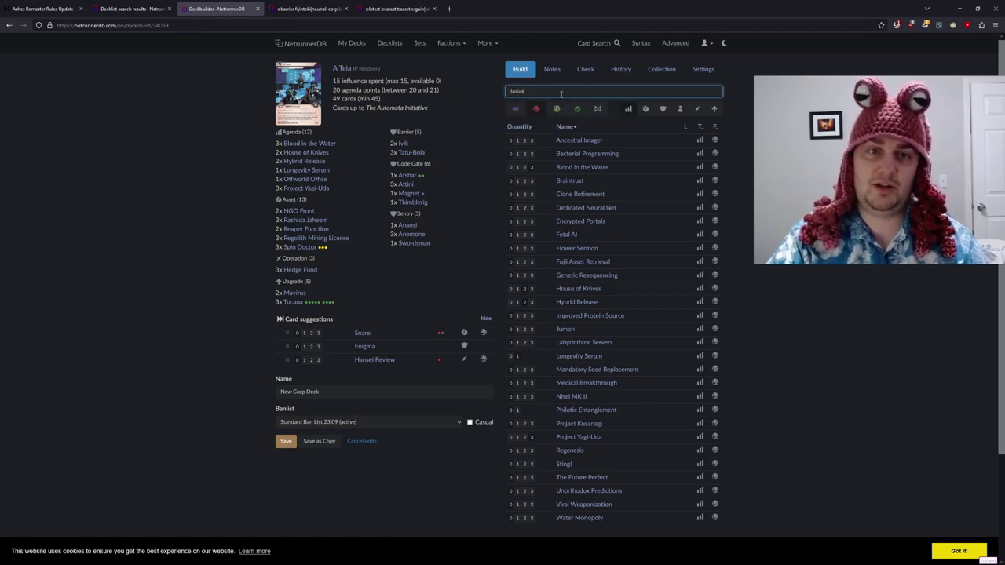
key(BackSpace)
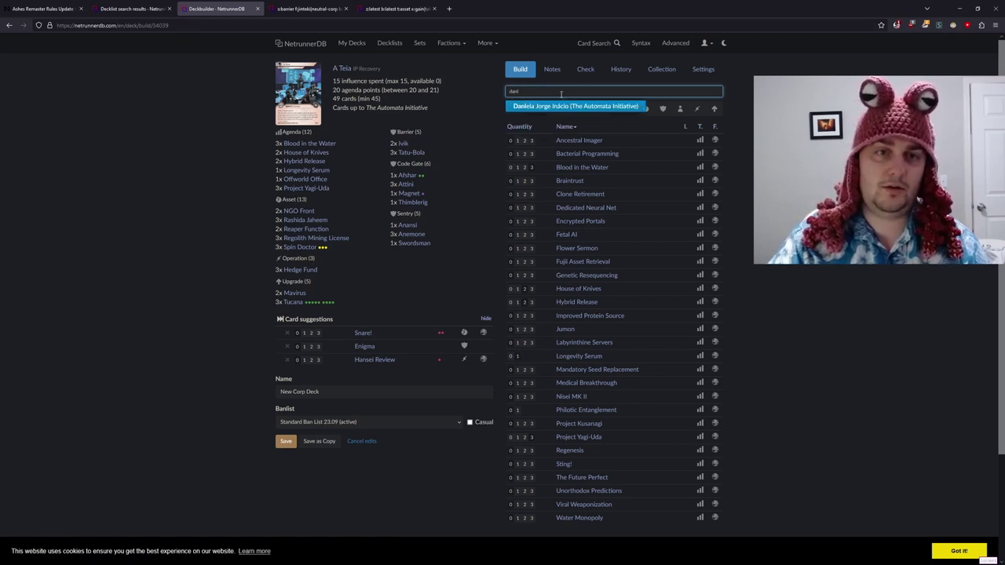
key(Return)
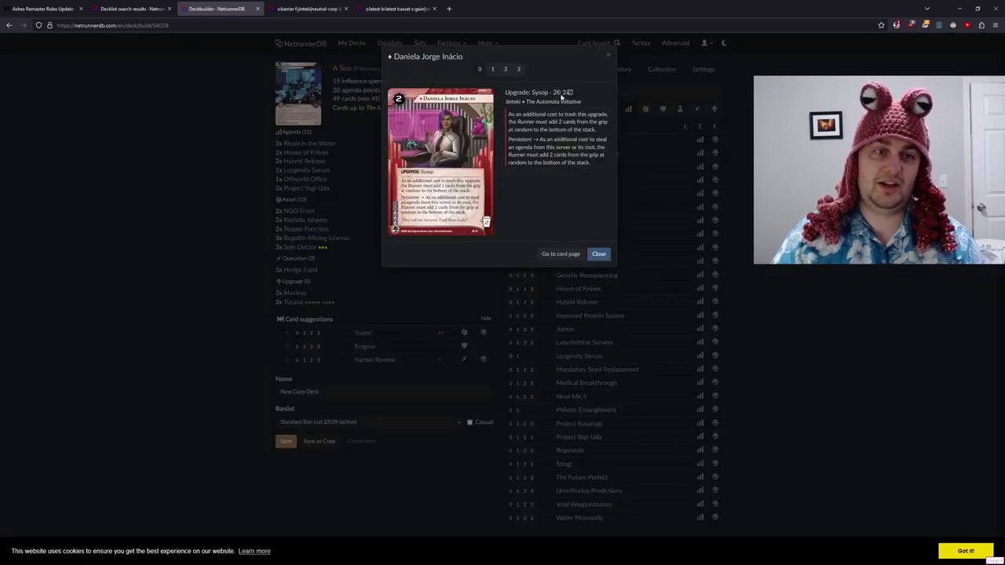
click(492, 69)
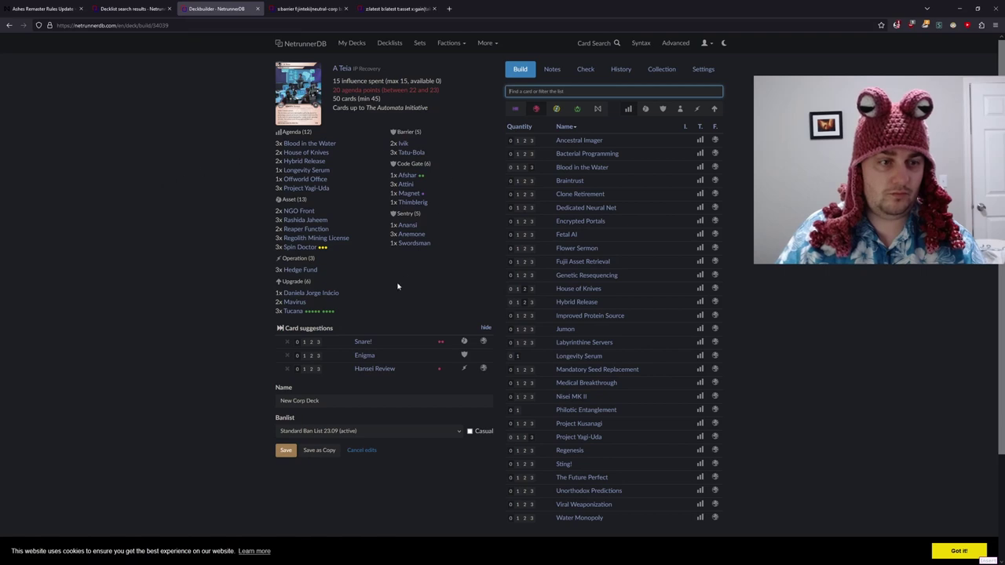
mouse_move(408, 247)
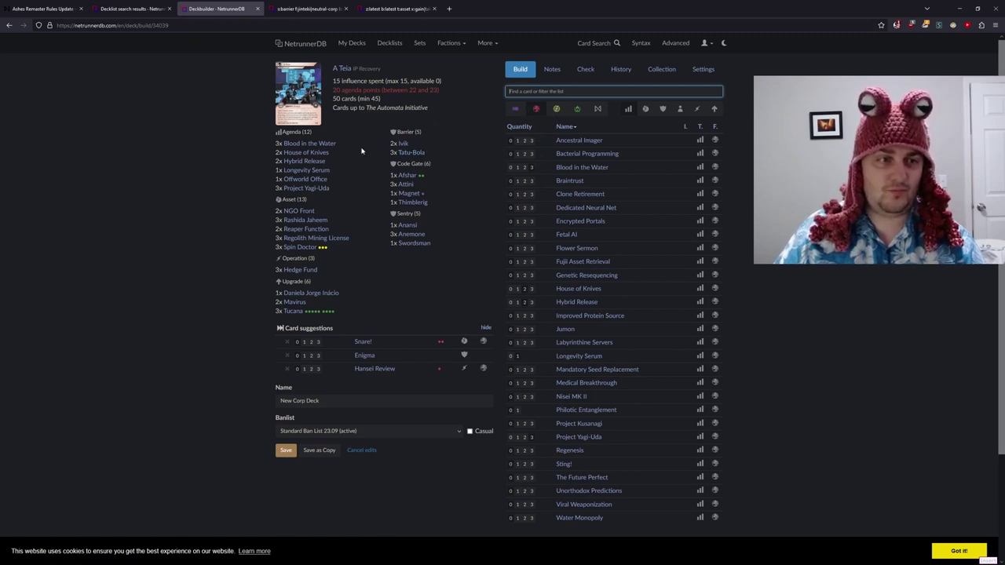
- Drop House of Knives to 0 and raise Offworld Office to 2 copies
mouse_move(315, 176)
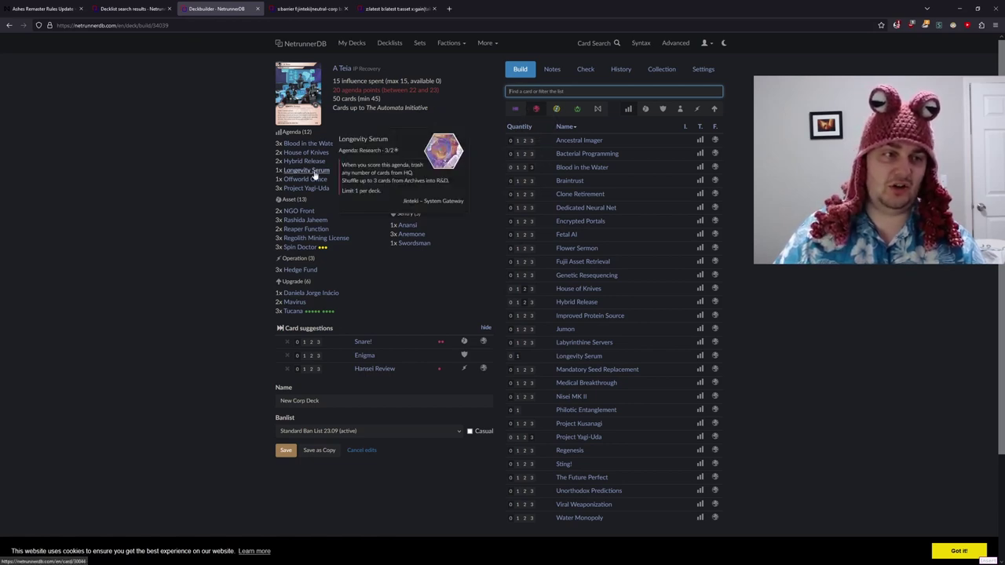
mouse_move(322, 155)
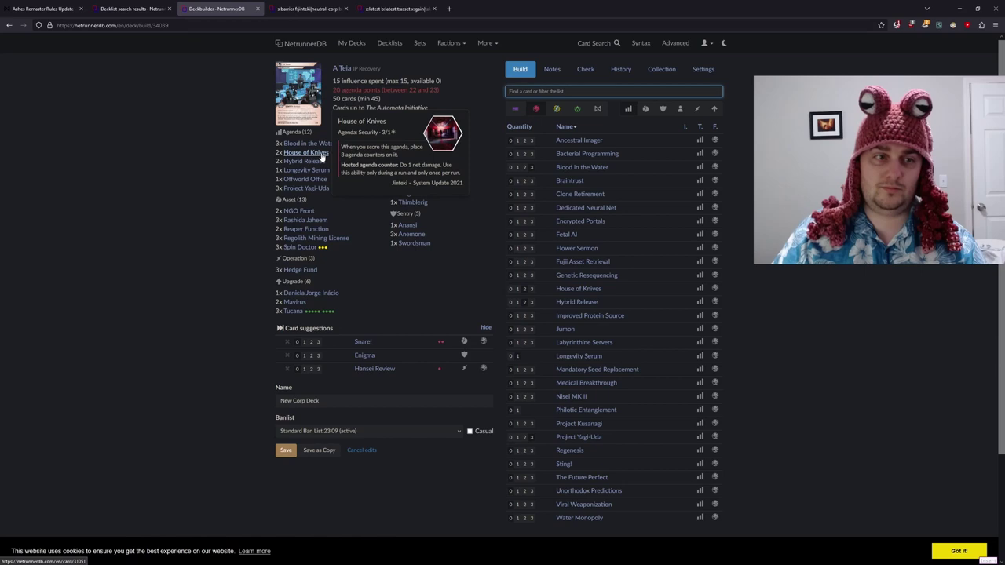
click(321, 156)
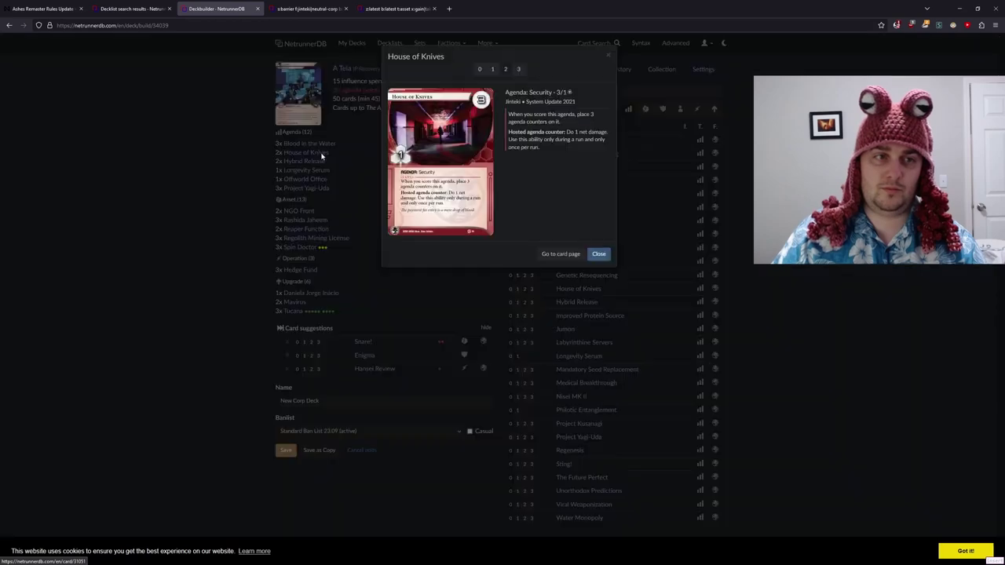
click(480, 70)
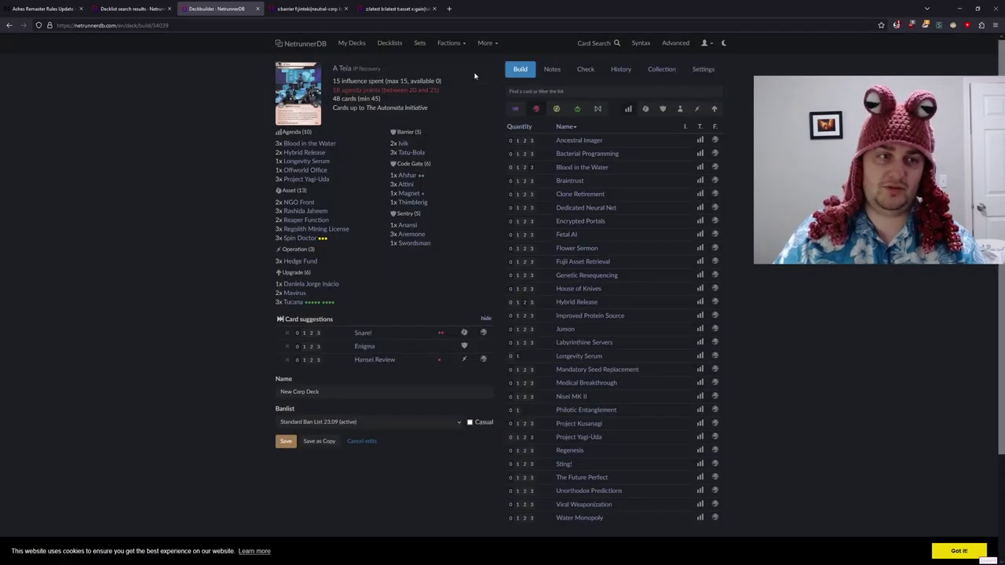
click(323, 174)
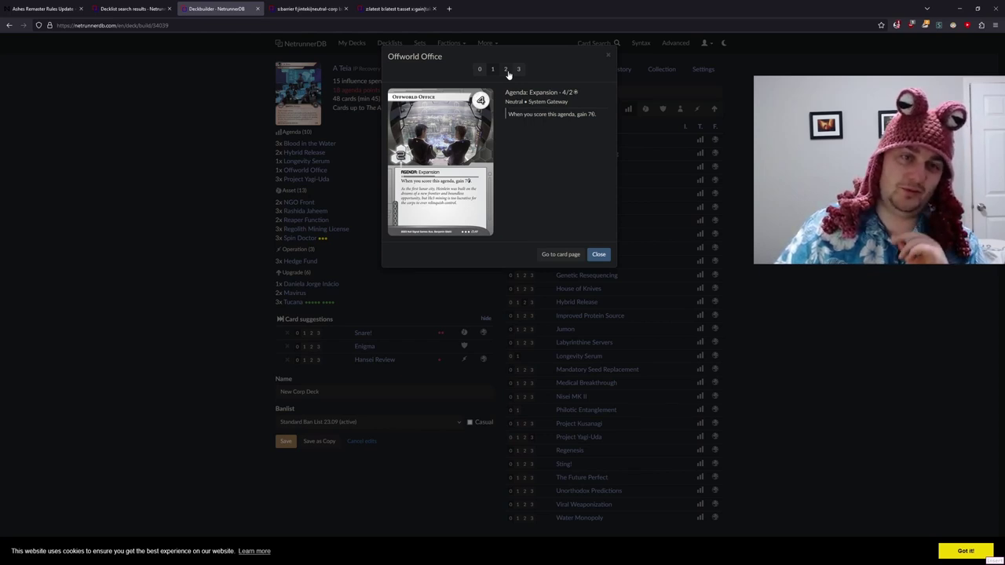
click(506, 70)
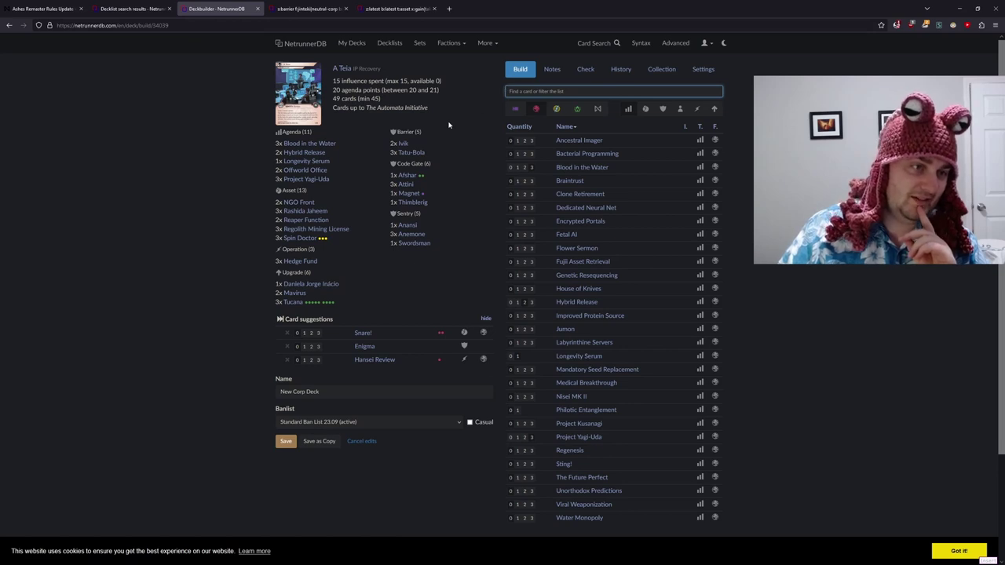